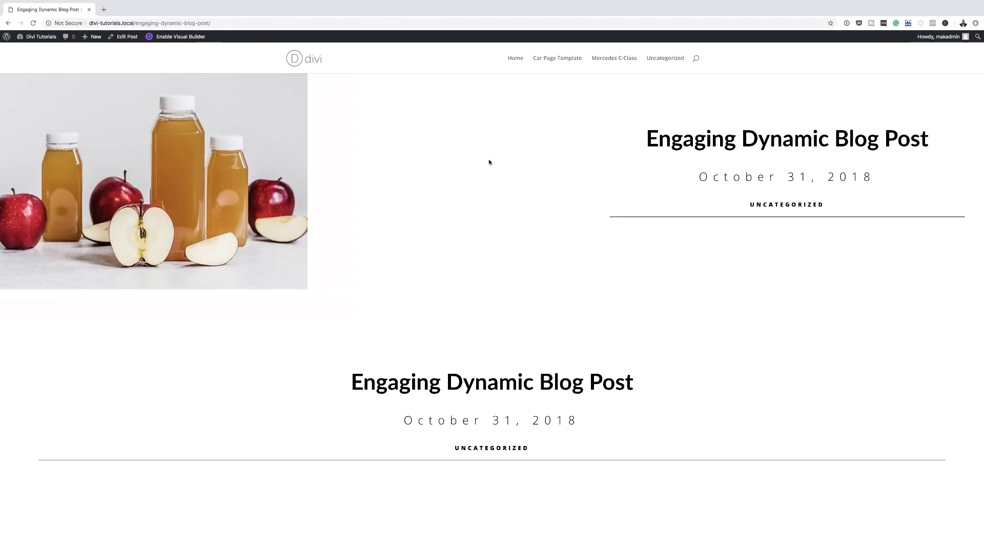
scroll(944, 161, "down", 2)
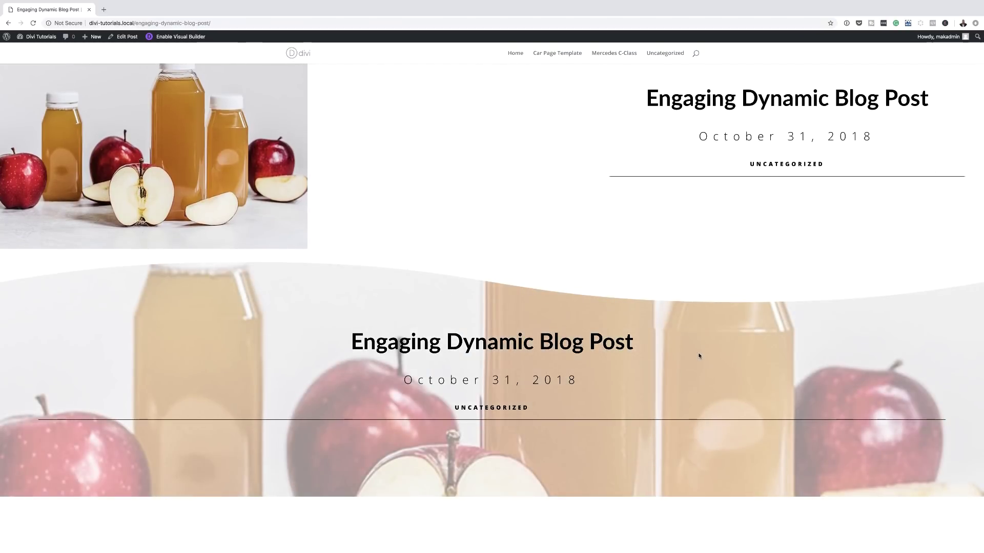
scroll(959, 226, "down", 5)
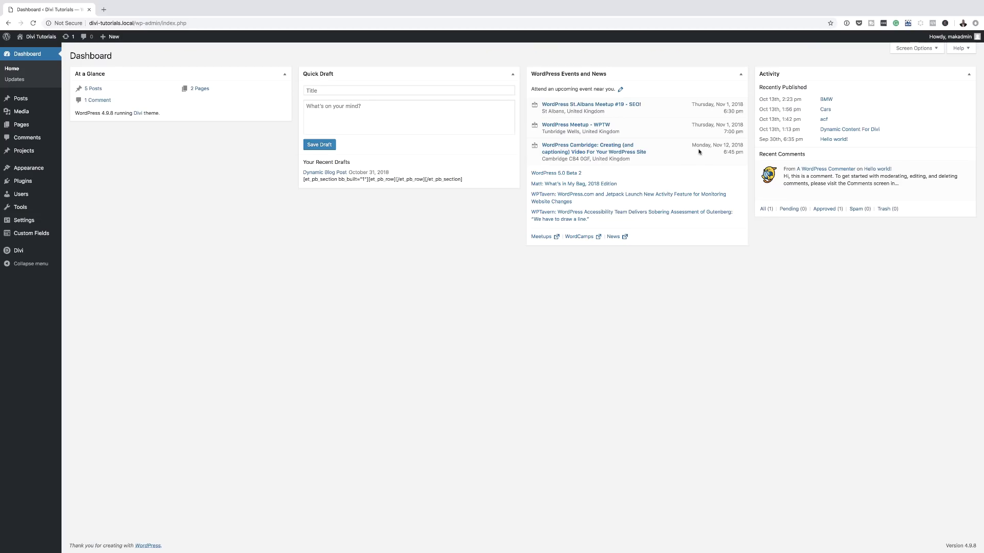
- Create a new blog post titled "Engaging Dynamic Blog Post"
mouse_move(26, 99)
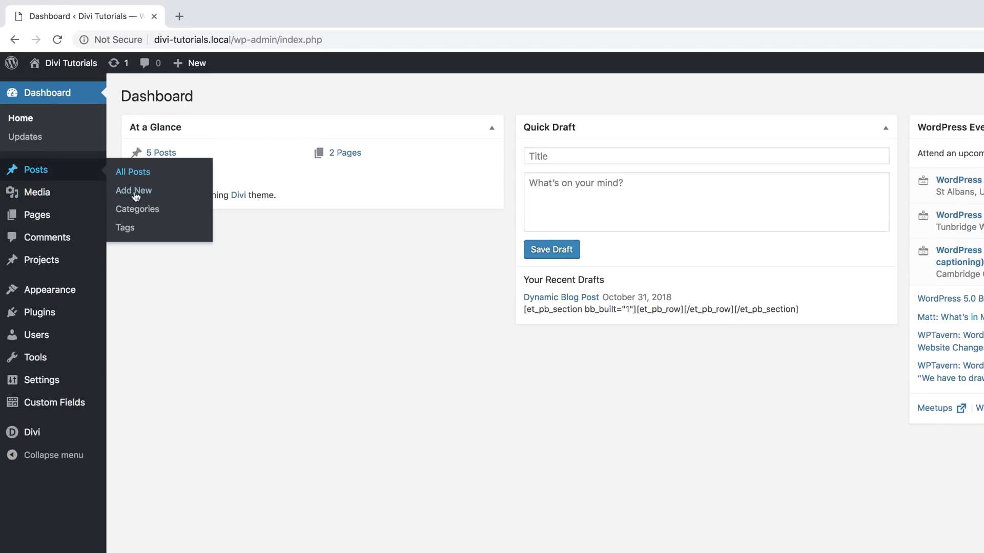
left_click(134, 194)
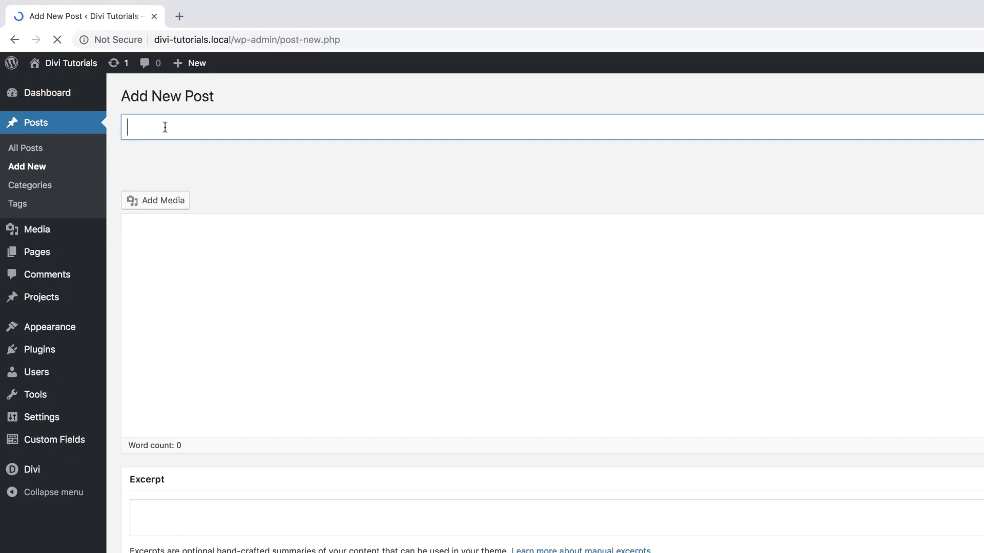
type("Engaging Dynamic Blog Post")
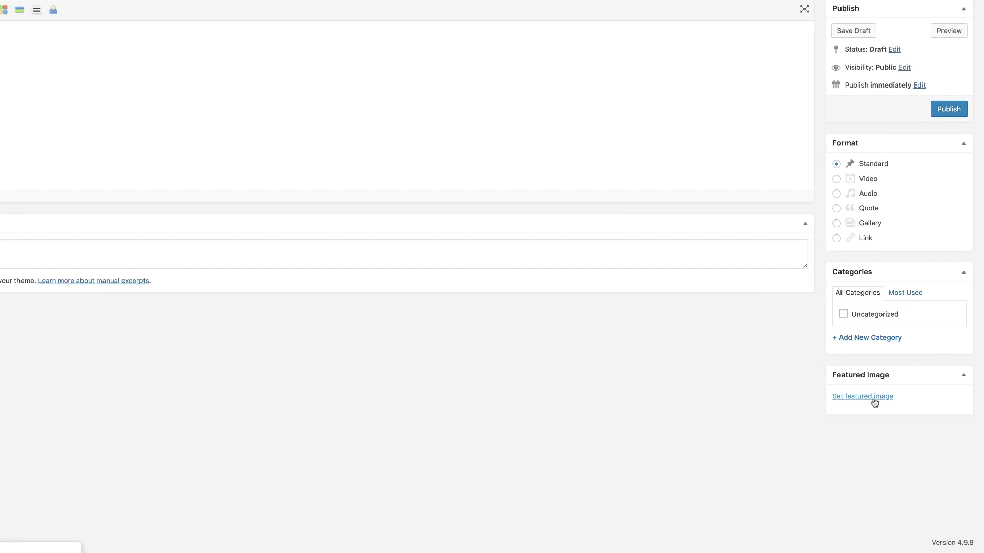
- Set the juice-bar-10.jpg image of apple juice bottles from the media library as the post's featured image
left_click(873, 398)
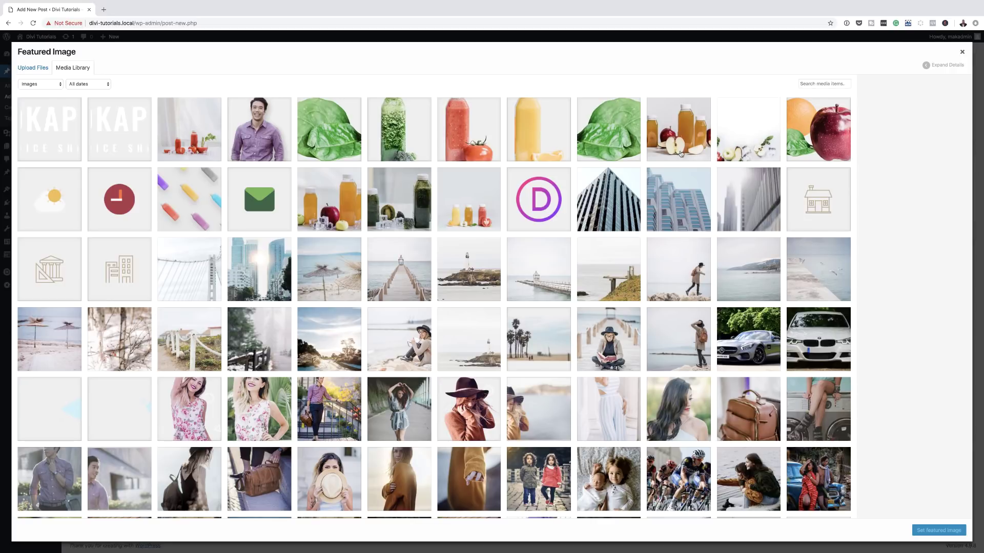
left_click(680, 155)
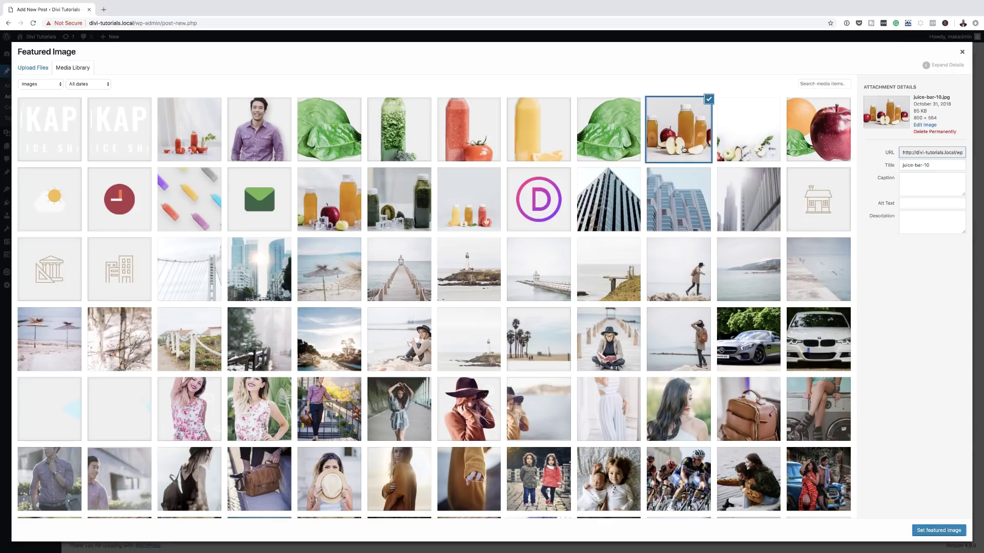
left_click(944, 532)
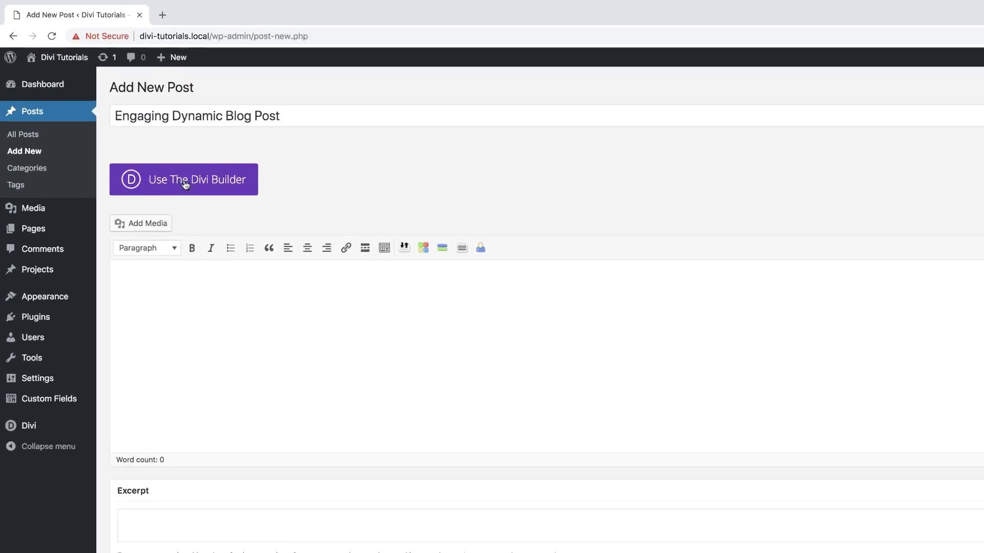
- Switch the post to the Divi Builder, with a Fullwidth page layout and the post title set to Hide
left_click(186, 184)
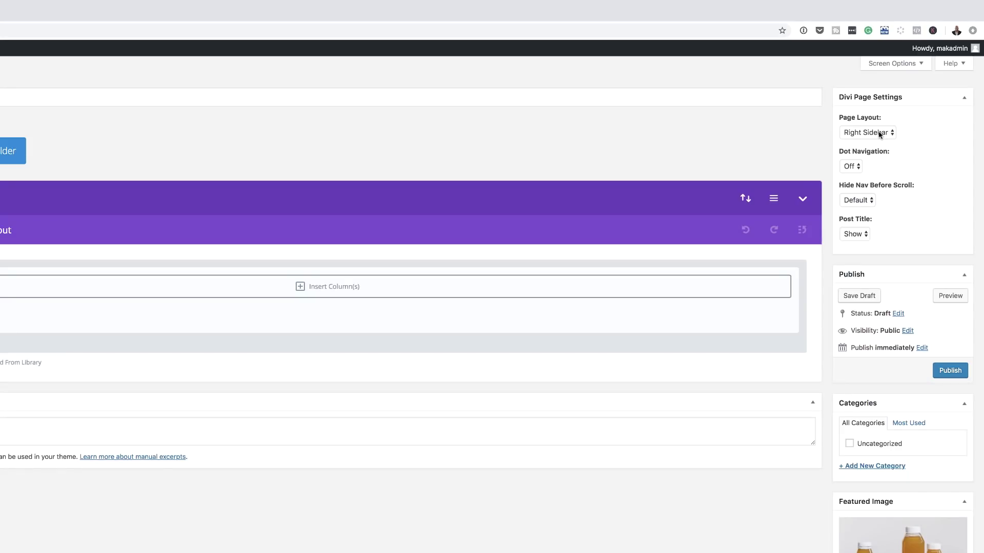
left_click(878, 133)
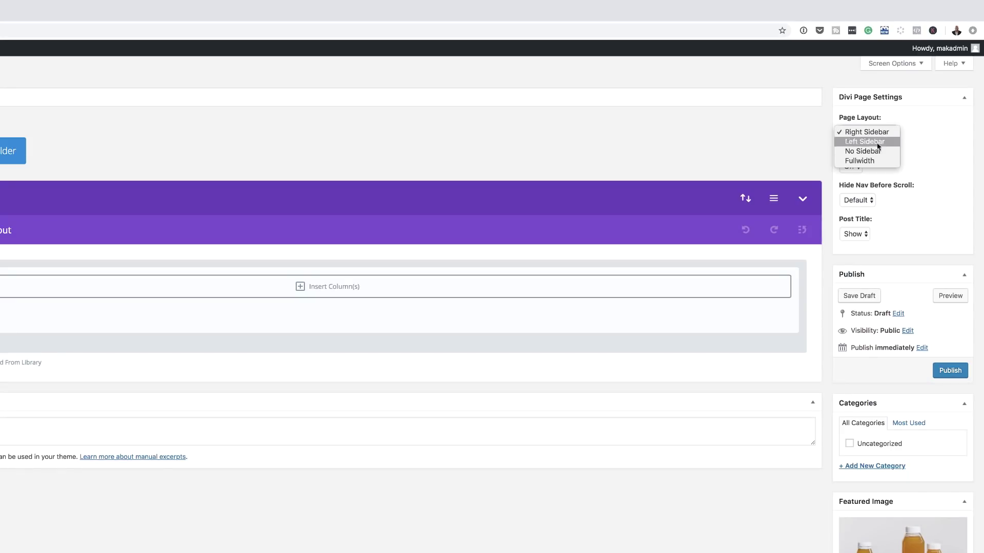
left_click(866, 160)
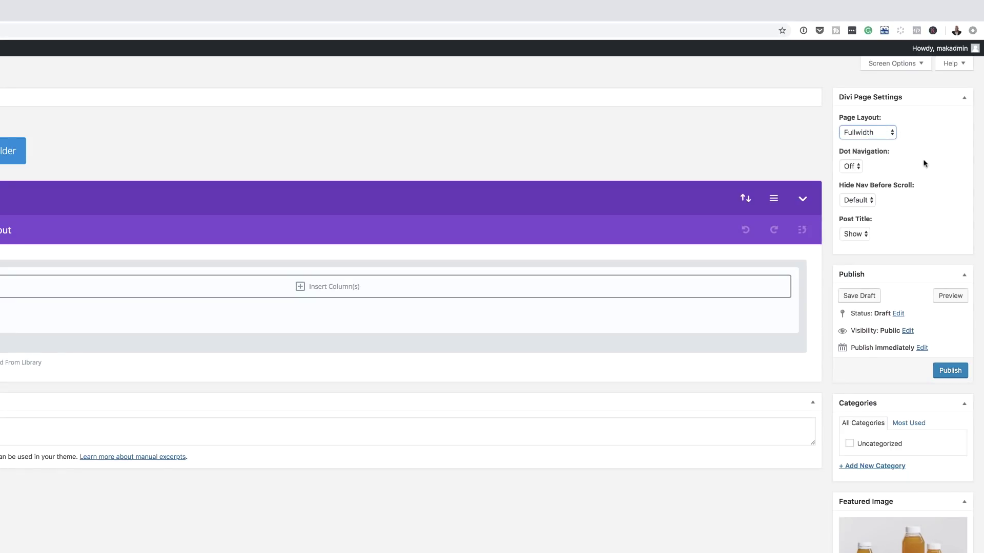
left_click(862, 232)
left_click(865, 242)
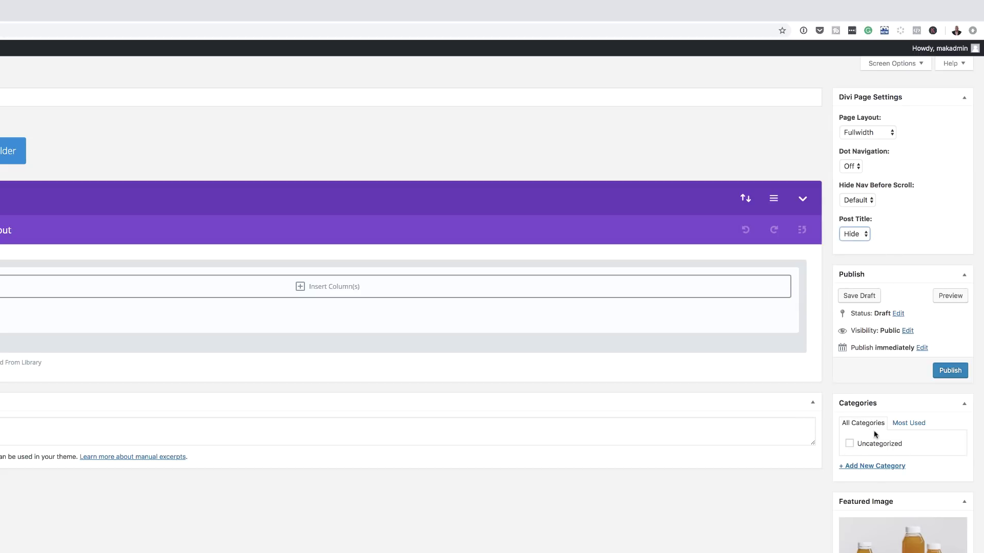
- Publish the post in the Uncategorized category and start building it from scratch in the Visual Builder
left_click(851, 444)
left_click(956, 373)
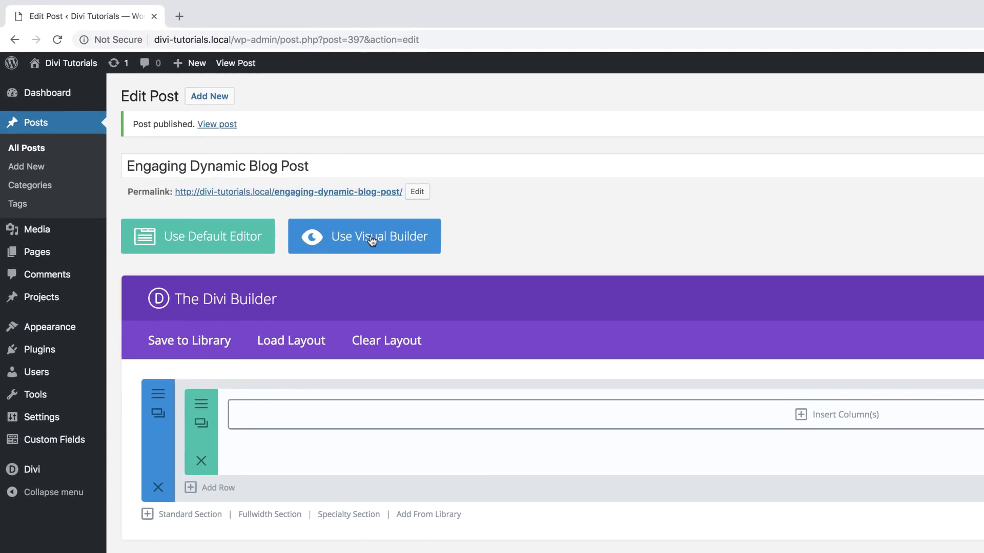
left_click(215, 140)
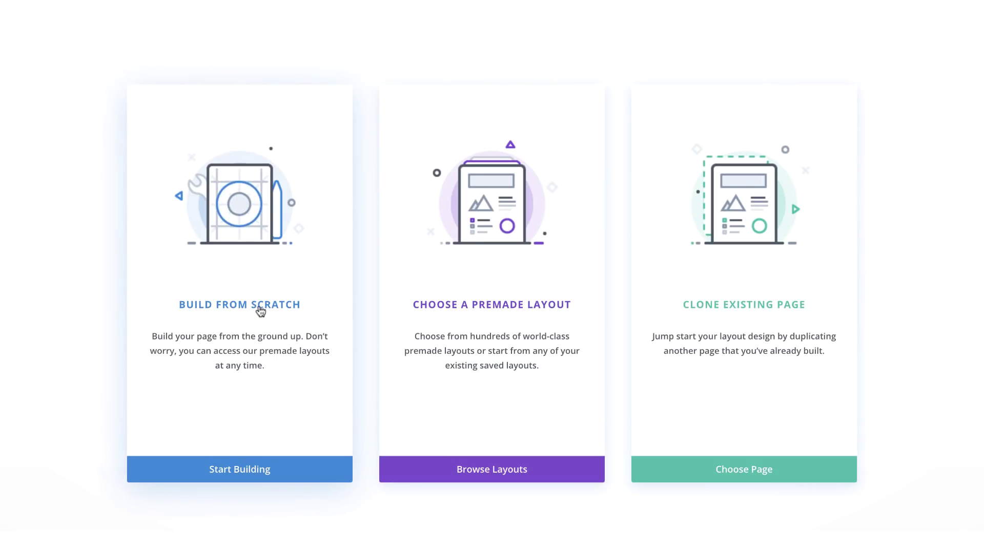
left_click(261, 311)
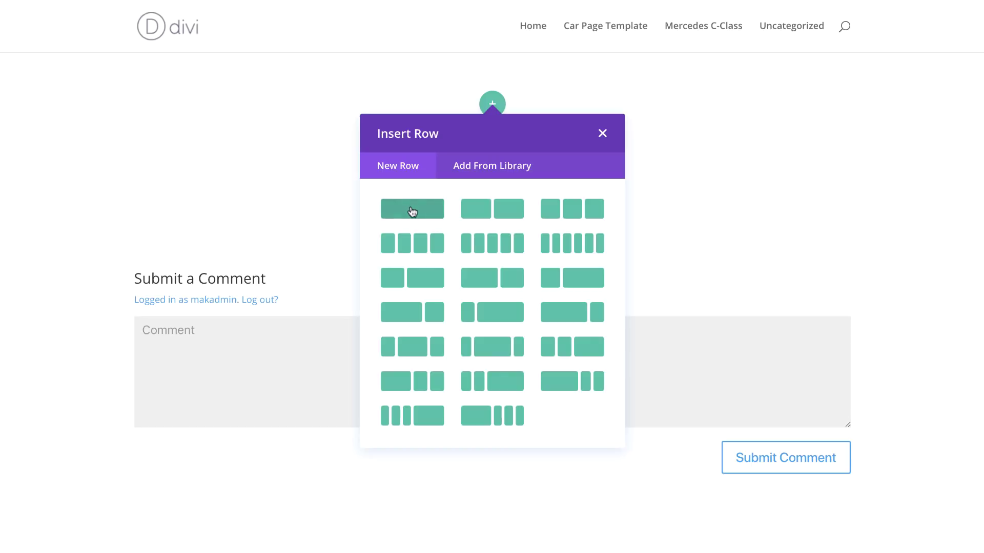
- Insert a one-column row with a Text module that uses the dynamic Post Title as its content
left_click(412, 212)
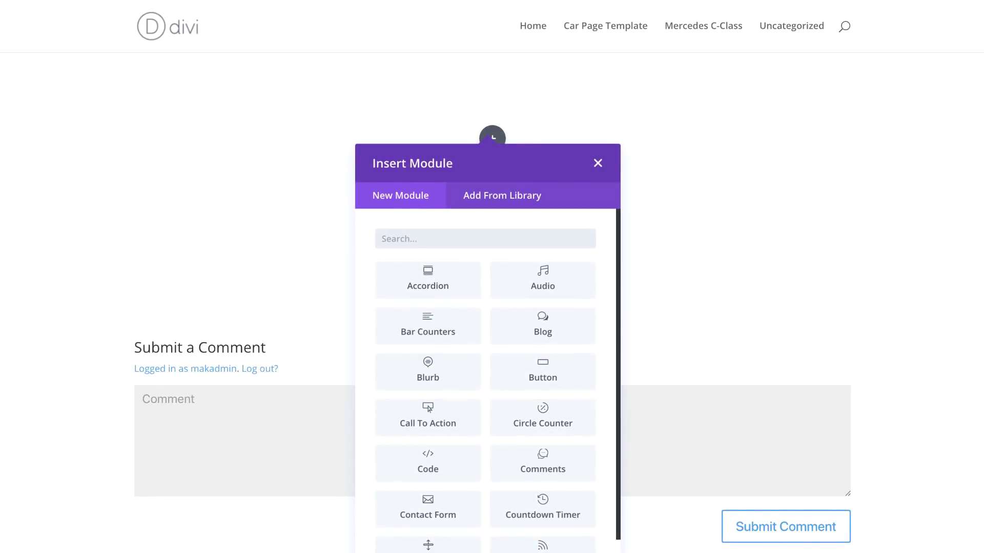
type("text")
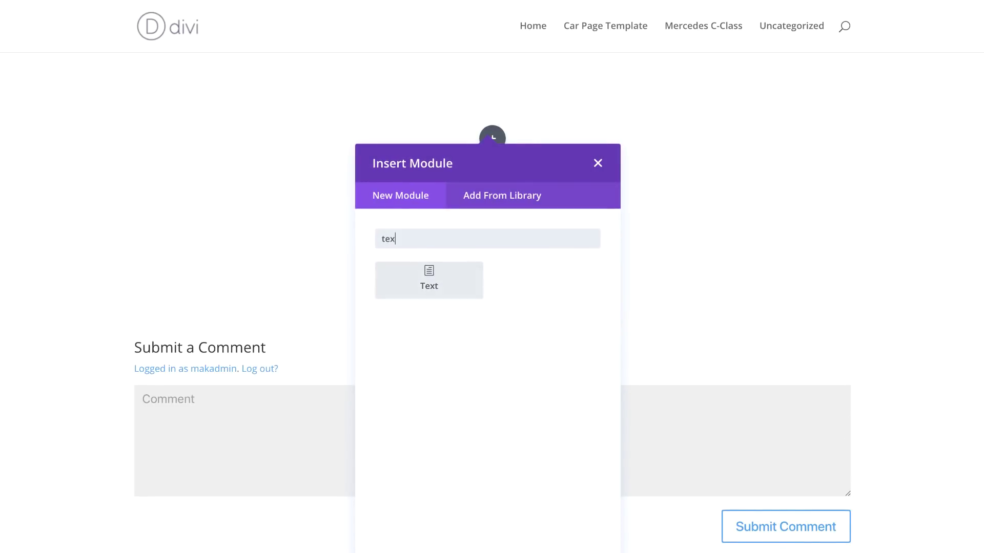
left_click(442, 281)
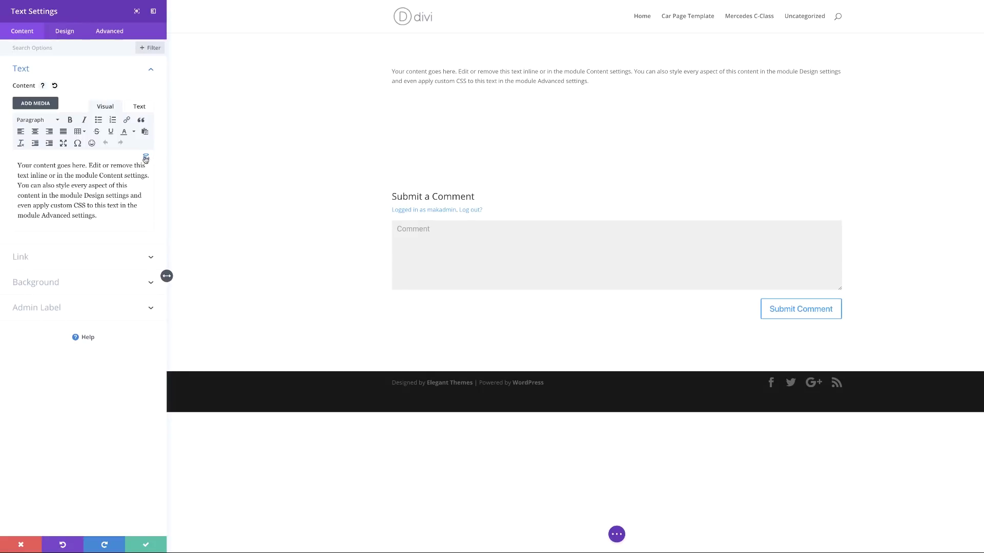
left_click(146, 158)
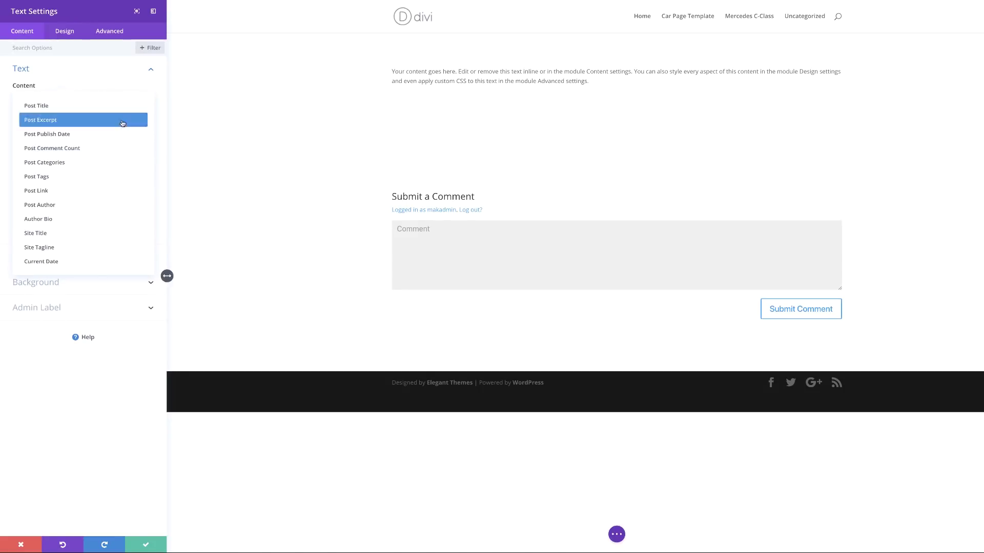
left_click(109, 105)
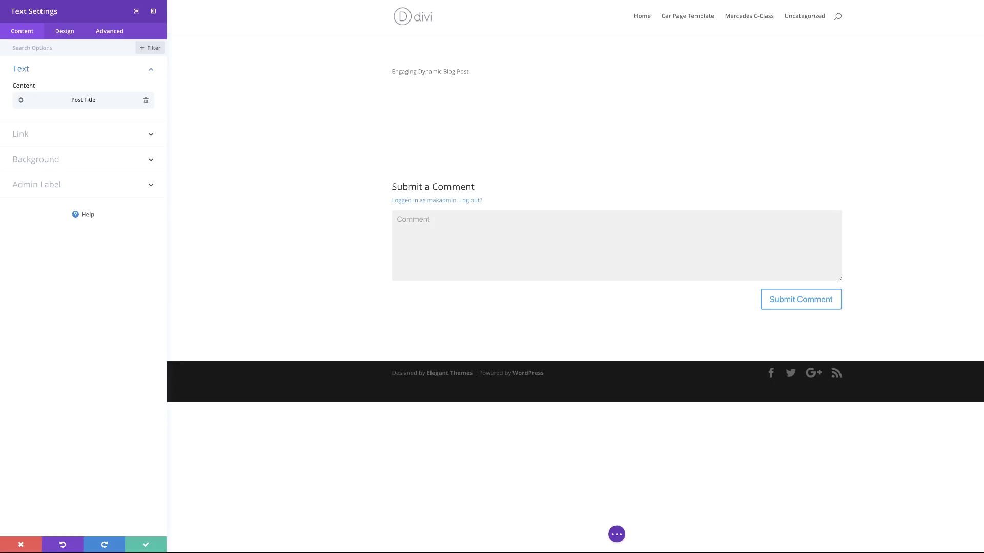
- Style the post title text in Lato with Bold weight, black color and a 58px text size
left_click(71, 34)
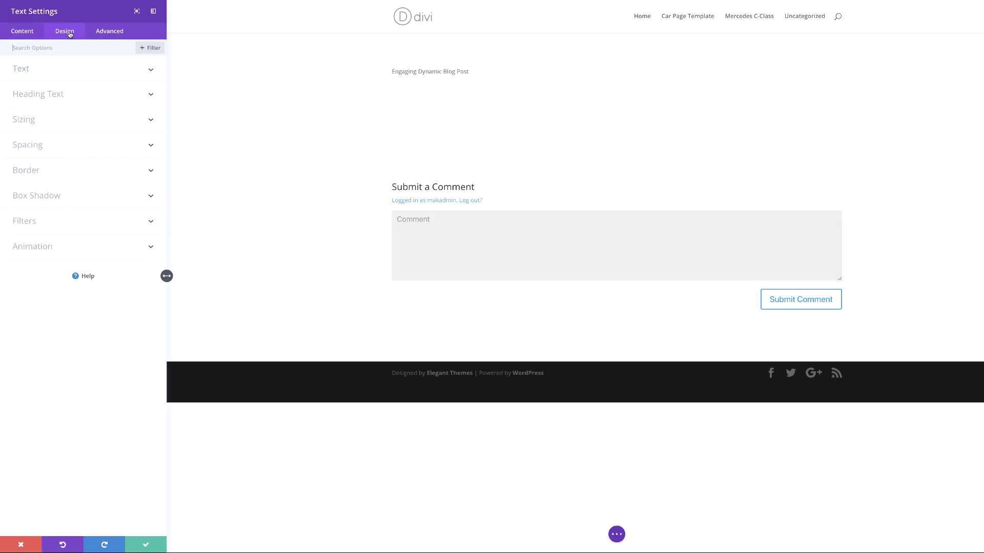
left_click(47, 73)
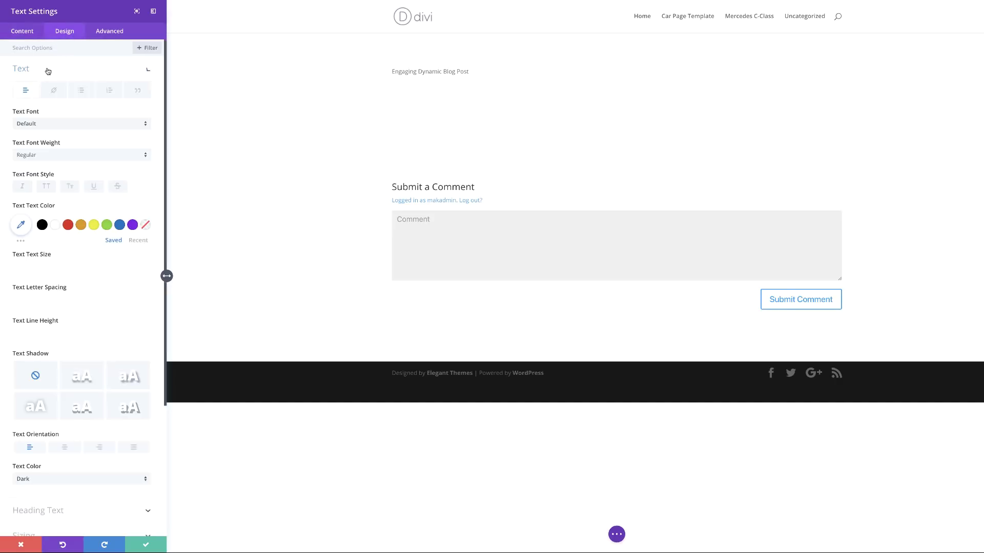
left_click(56, 126)
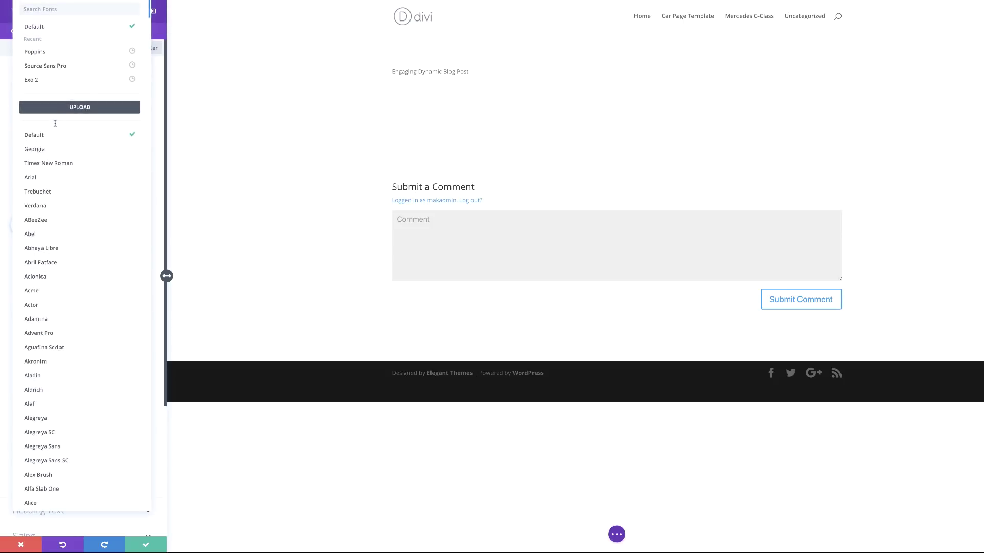
type("lat")
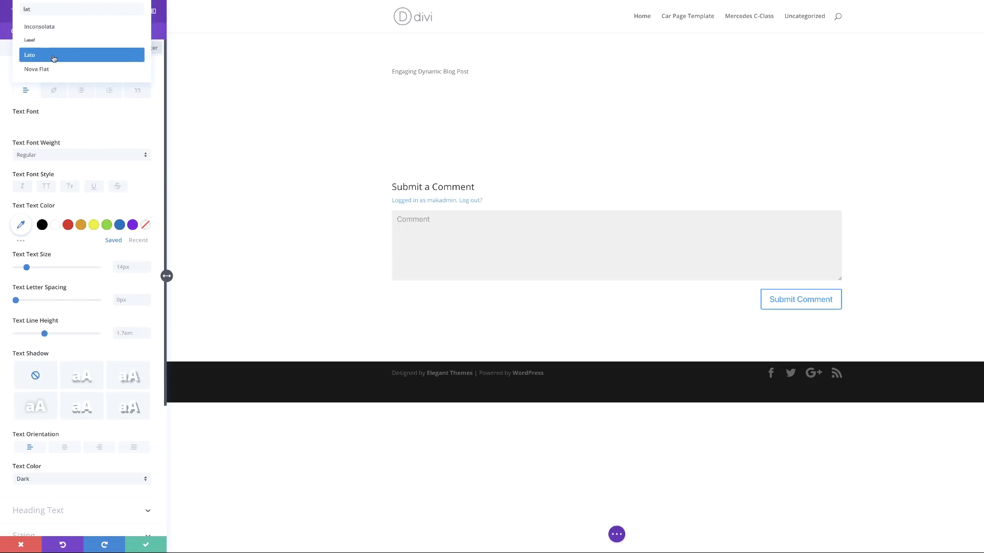
left_click(53, 55)
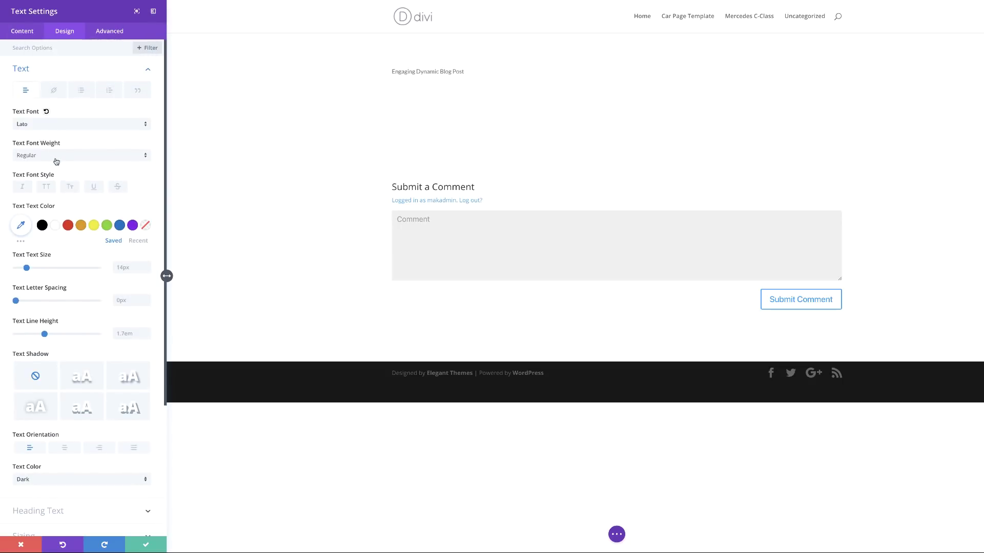
left_click(57, 162)
left_click(42, 226)
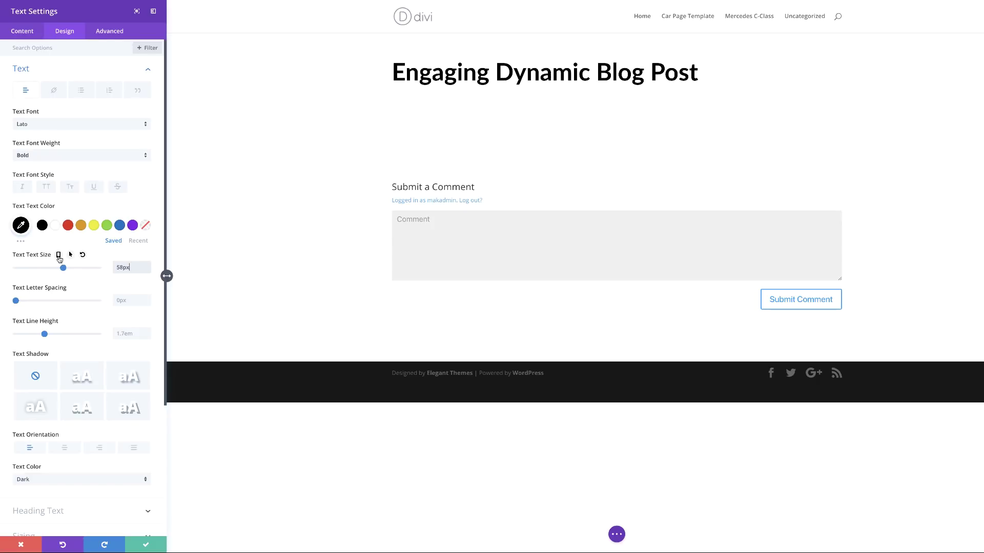
- Give the post title device-specific text sizes, using 45px on tablet
left_click(59, 256)
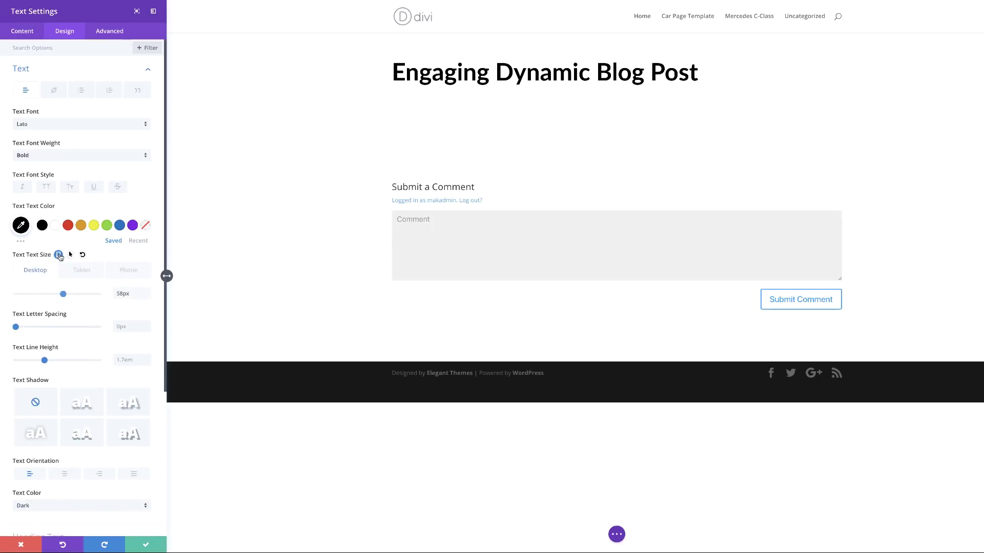
left_click(84, 272)
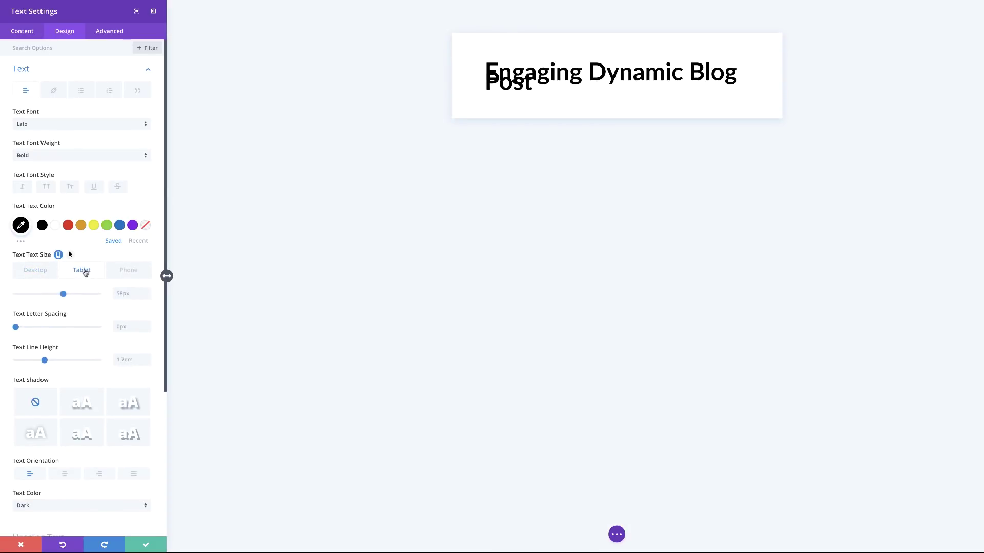
left_click(122, 293)
type("4")
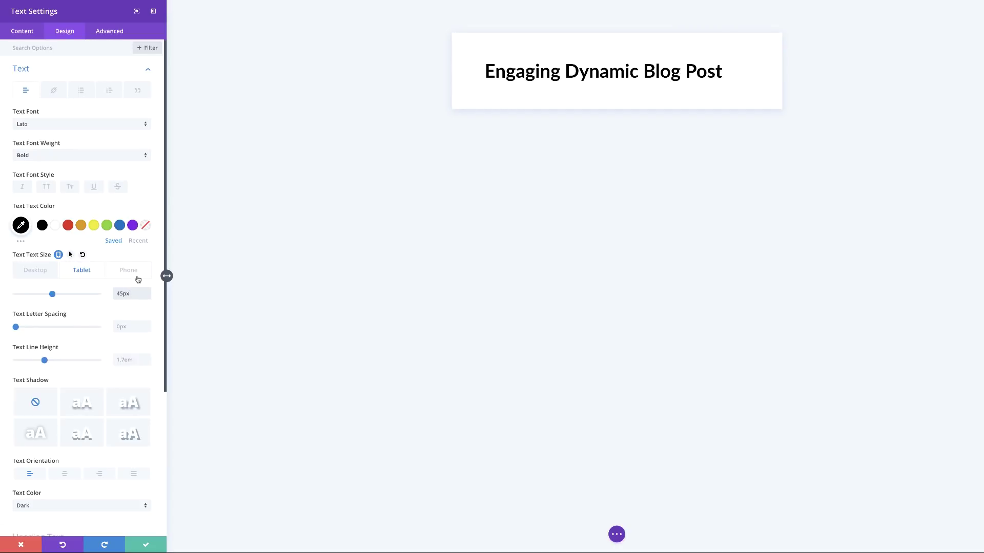
left_click(138, 275)
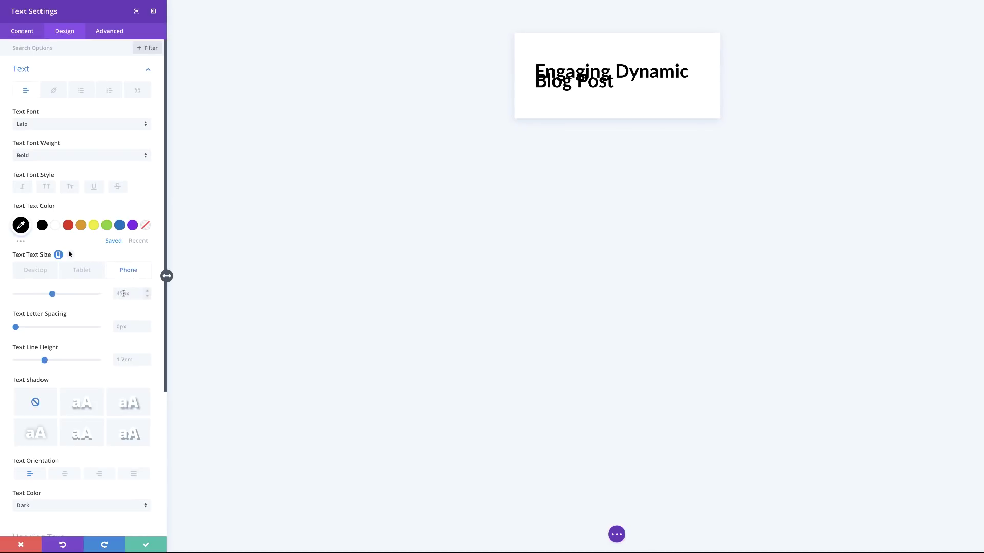
left_click(39, 272)
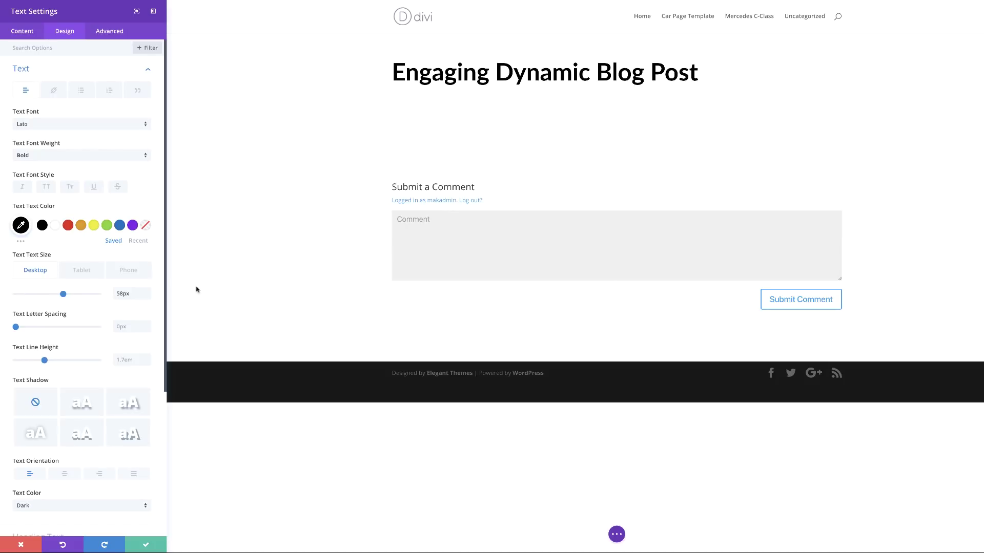
- Set the post title's line height to 1em and center its text orientation
left_click(122, 360)
type("1em")
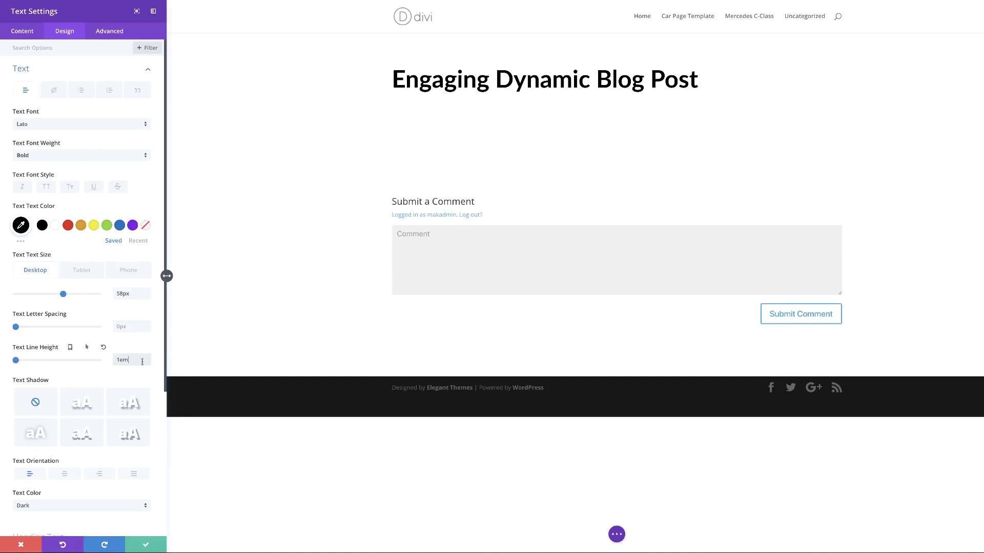
scroll(106, 386, "down", 2)
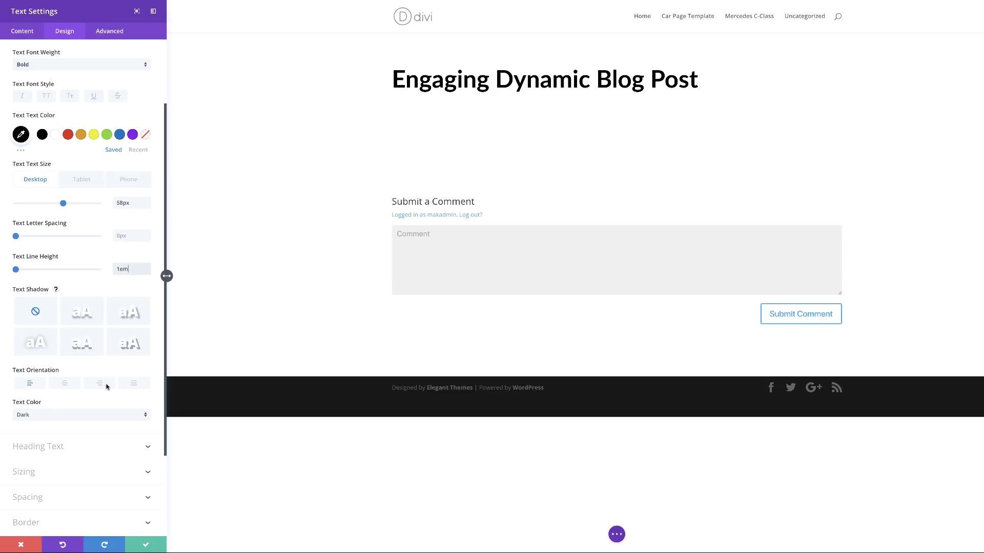
left_click(66, 385)
- Give the post title a 50px bottom margin and 10px of linked top and bottom padding, then save the module
scroll(107, 456, "down", 2)
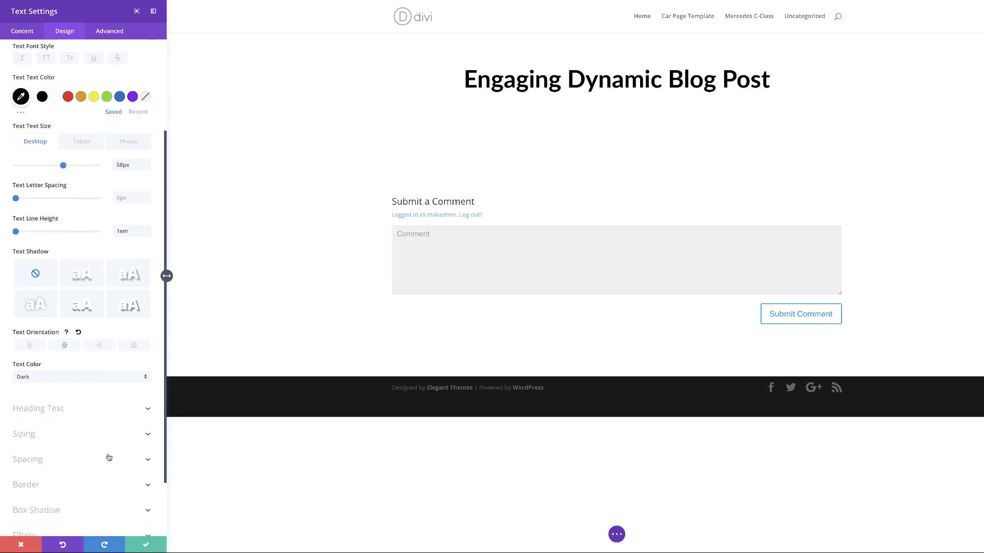
left_click(24, 439)
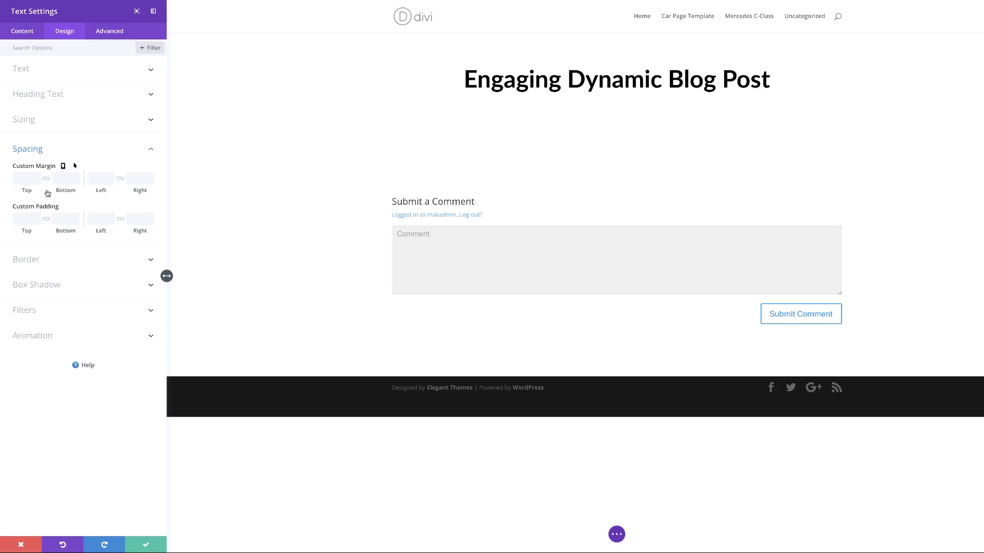
left_click(66, 179)
type("50px")
left_click(25, 219)
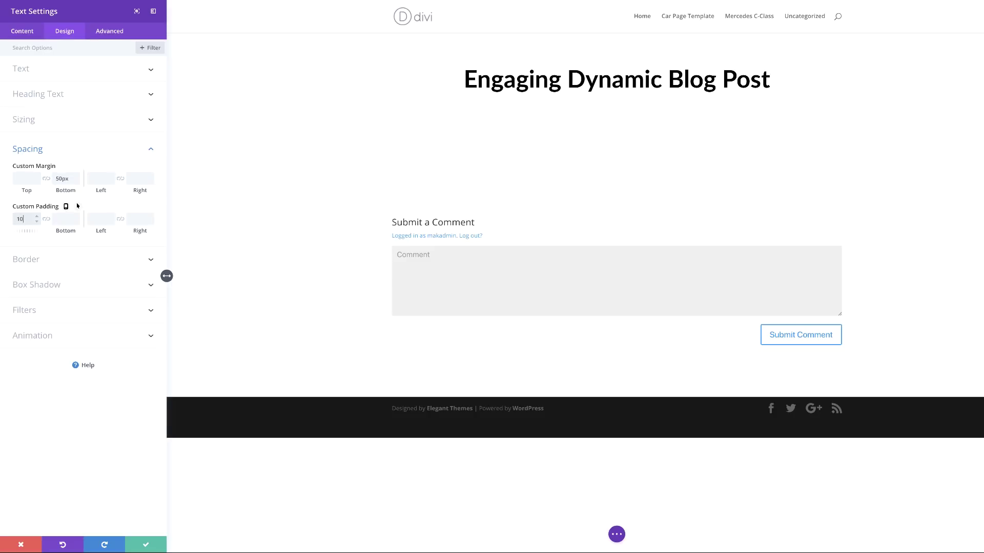
type("10")
left_click(46, 220)
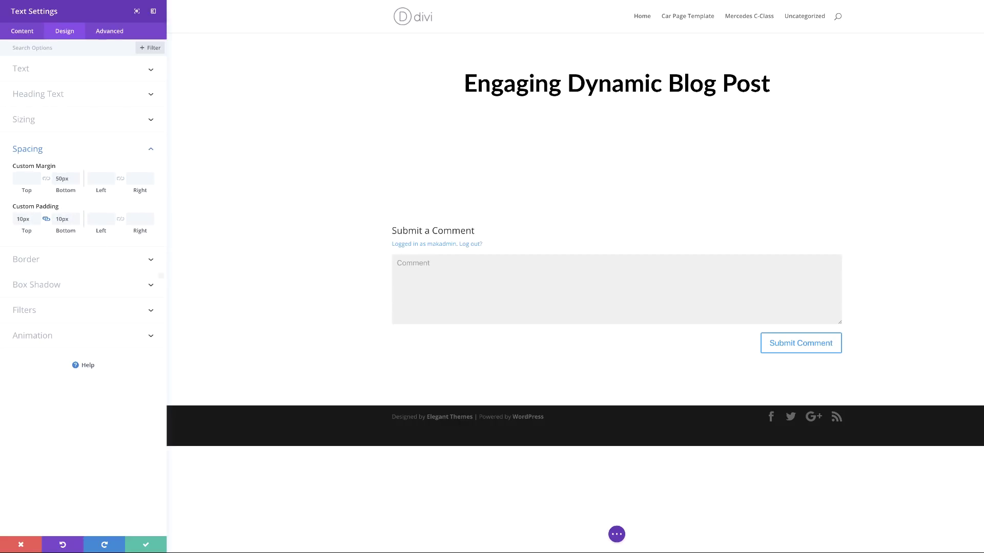
left_click(147, 545)
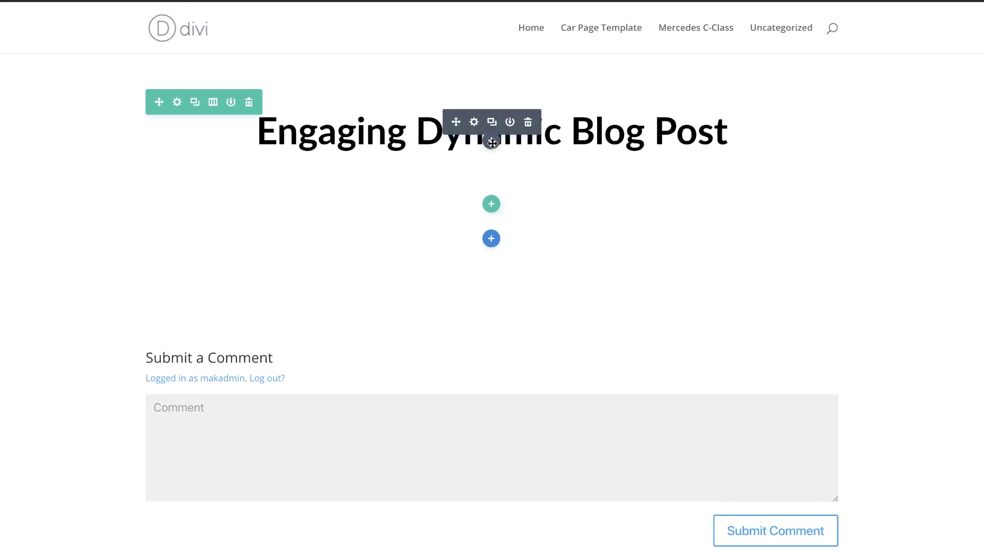
- Add a Text module below the post title with the dynamic Post Publish Date as its content
left_click(474, 122)
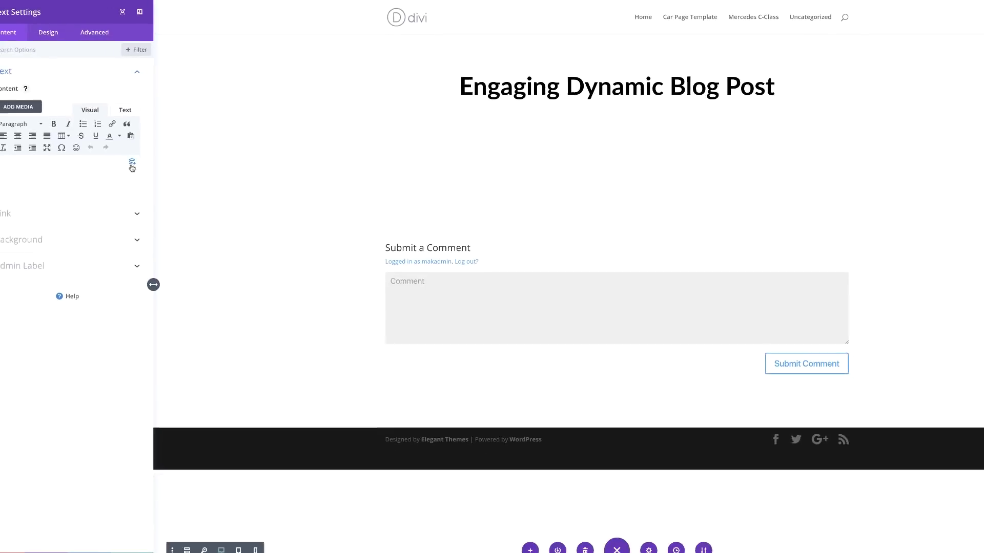
left_click(146, 158)
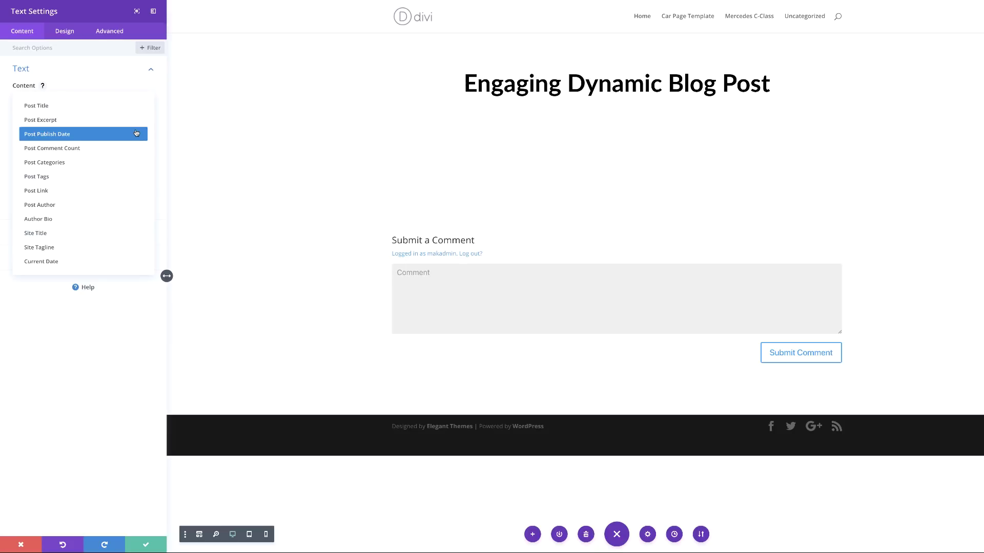
left_click(107, 134)
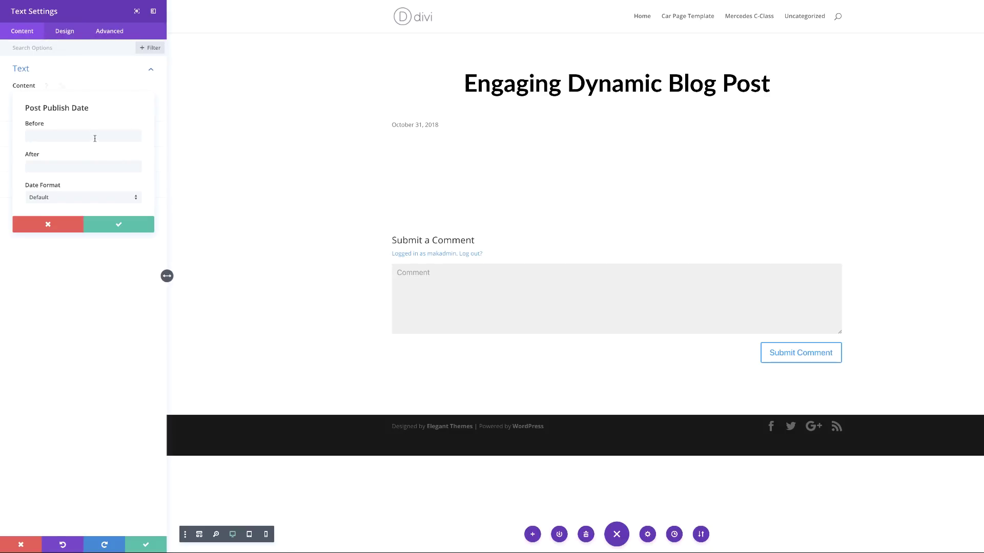
- Style the publish date text with Light weight, black color and a 30px text size
left_click(66, 32)
left_click(66, 34)
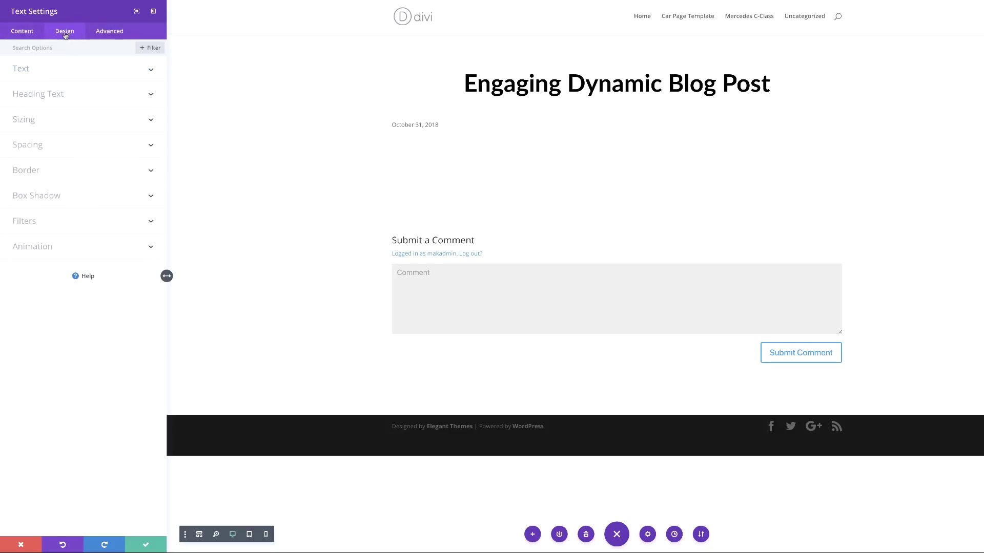
left_click(65, 71)
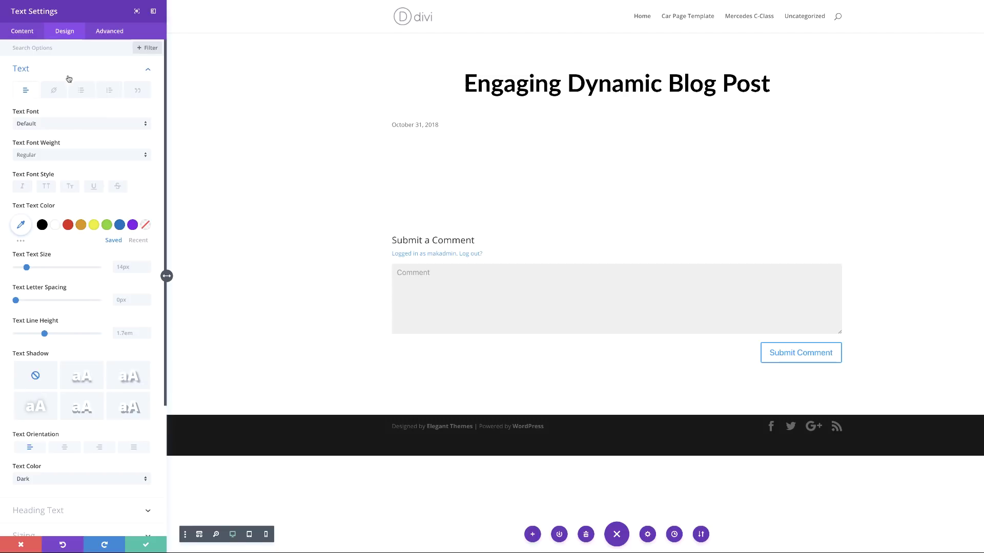
left_click(52, 156)
left_click(57, 162)
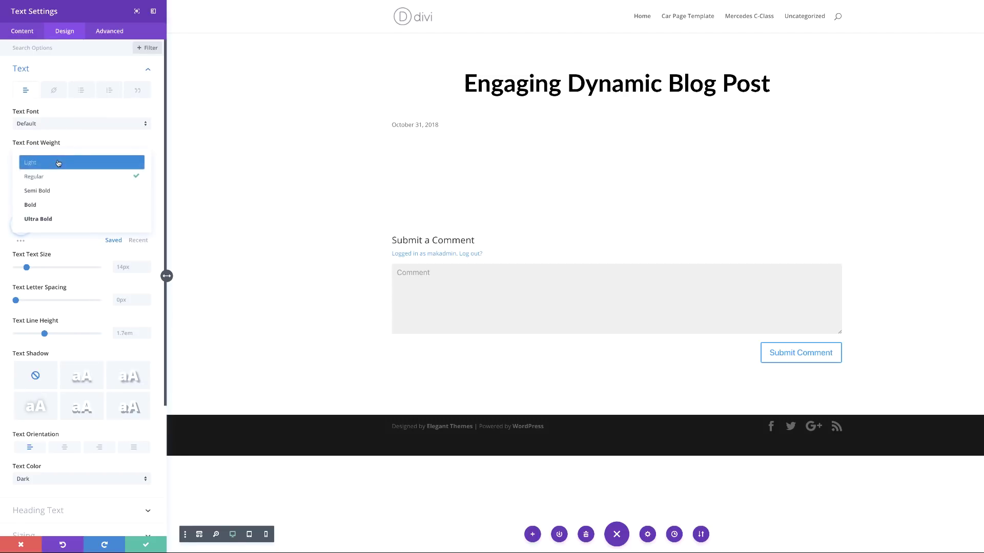
left_click(42, 226)
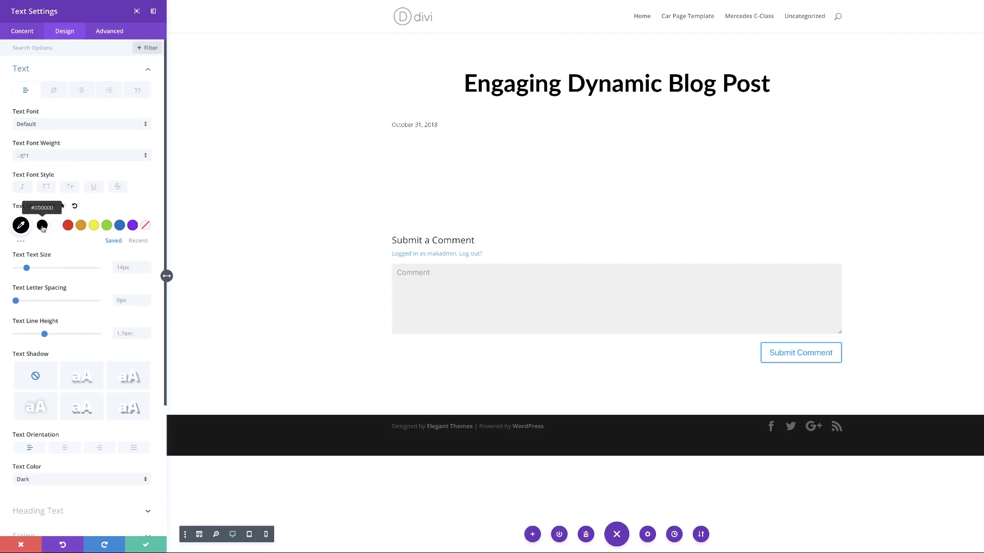
left_click(118, 267)
type("30px")
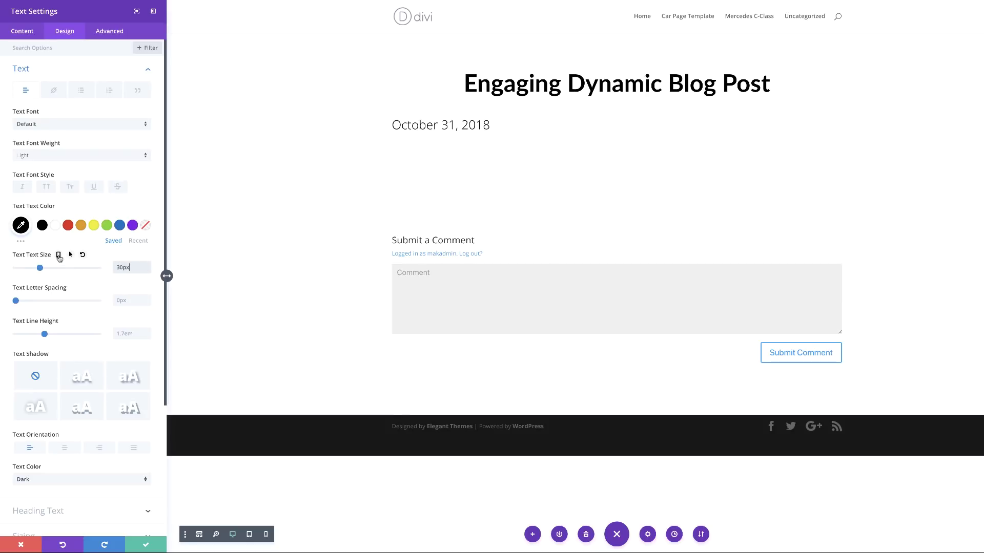
- Give the publish date device-specific text sizes, using 20px on tablet, and preview the phone size
left_click(59, 256)
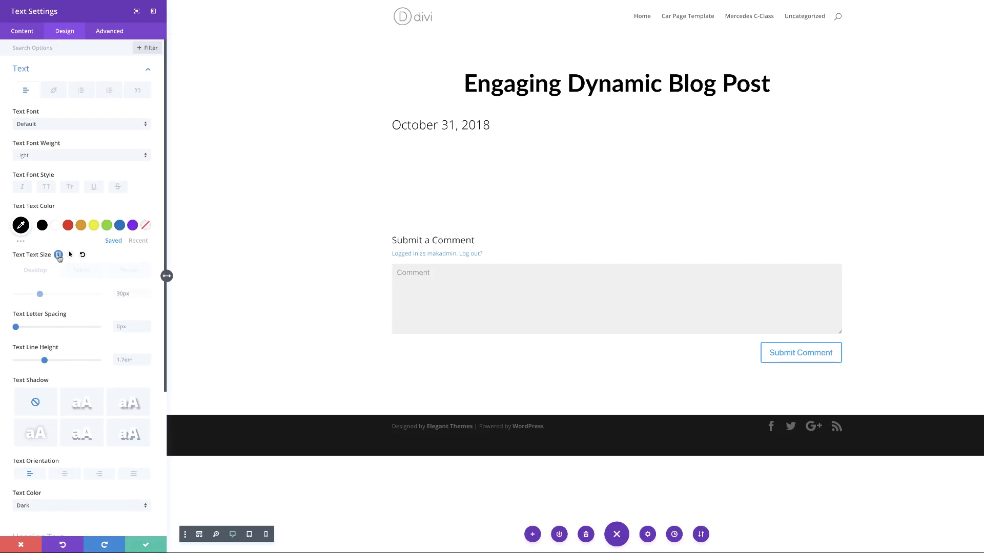
left_click(81, 270)
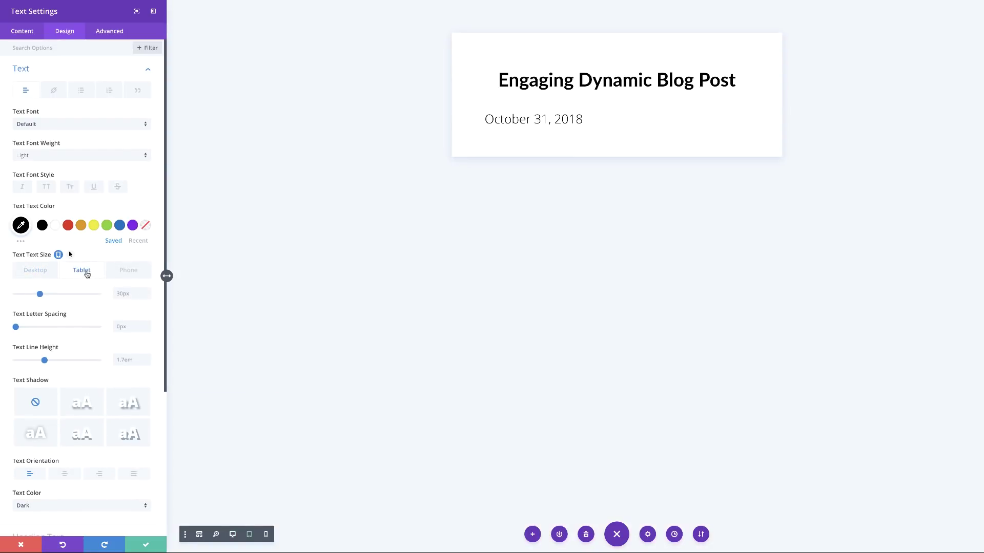
double_click(123, 294)
type("20px")
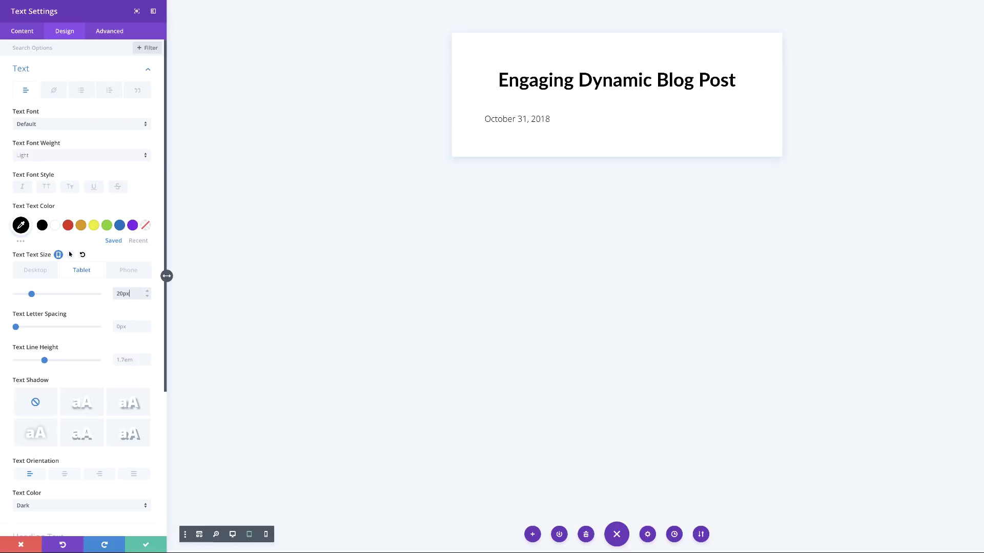
left_click(129, 272)
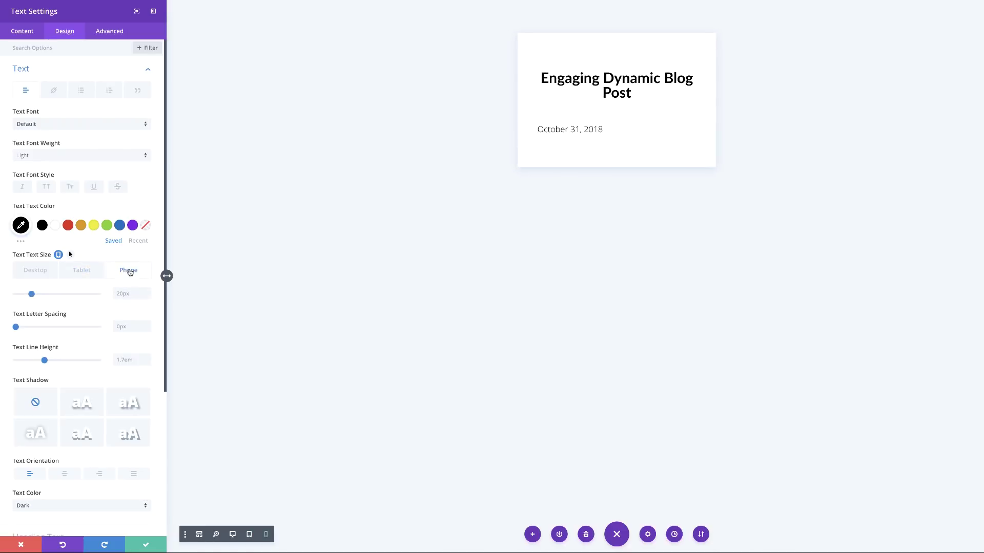
- Set the publish date's desktop letter spacing to 14px and center its text orientation
left_click(45, 272)
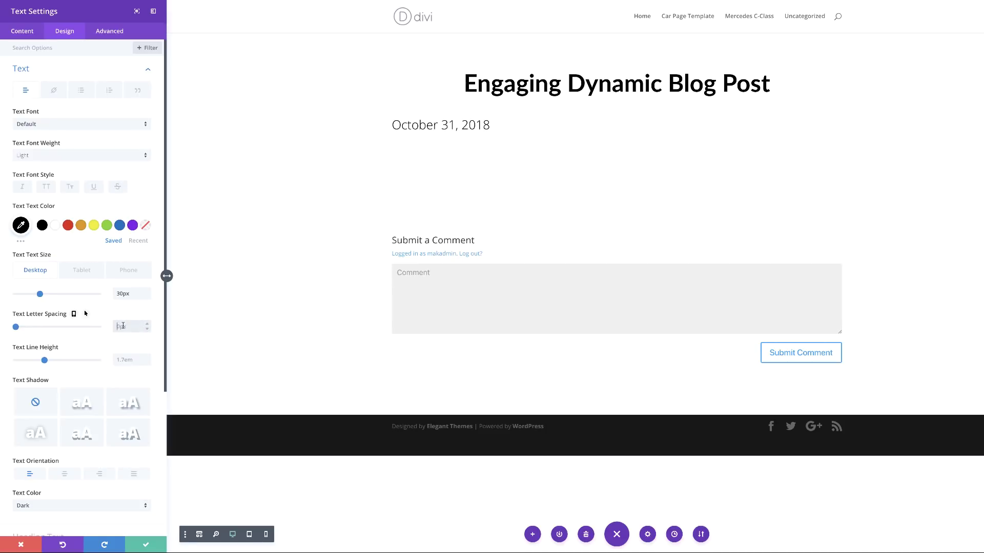
type("14px")
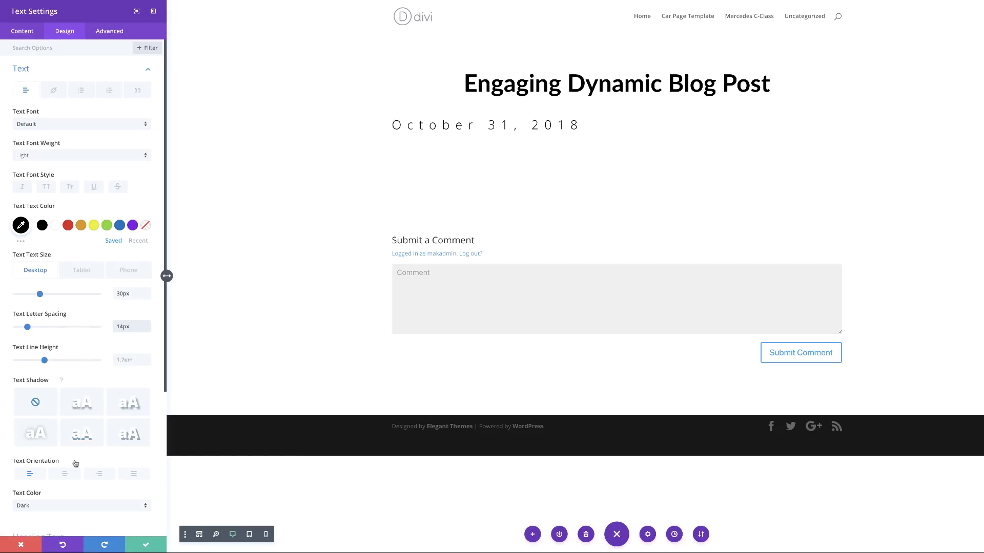
scroll(76, 463, "down", 1)
left_click(65, 433)
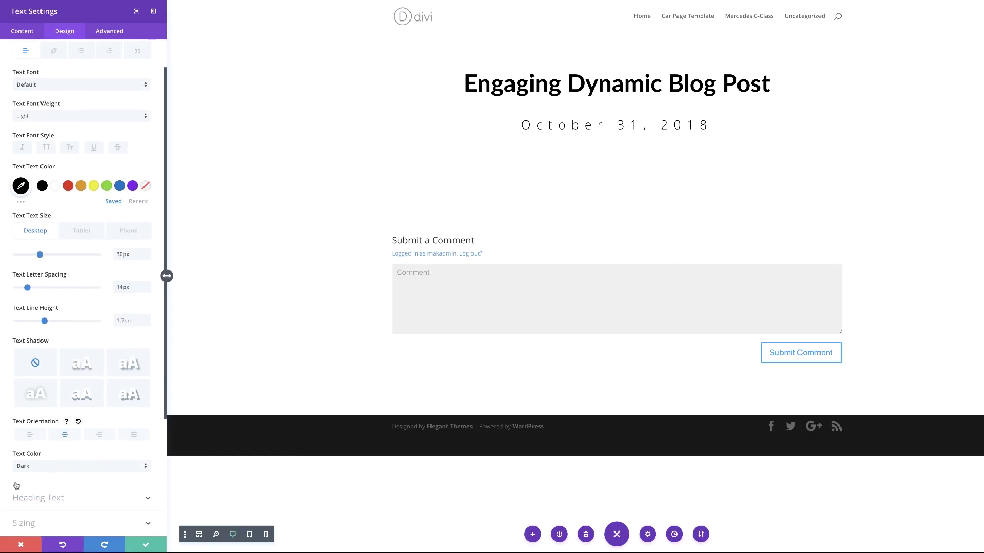
- Give the publish date a 50px bottom margin and save the module
scroll(104, 501, "down", 3)
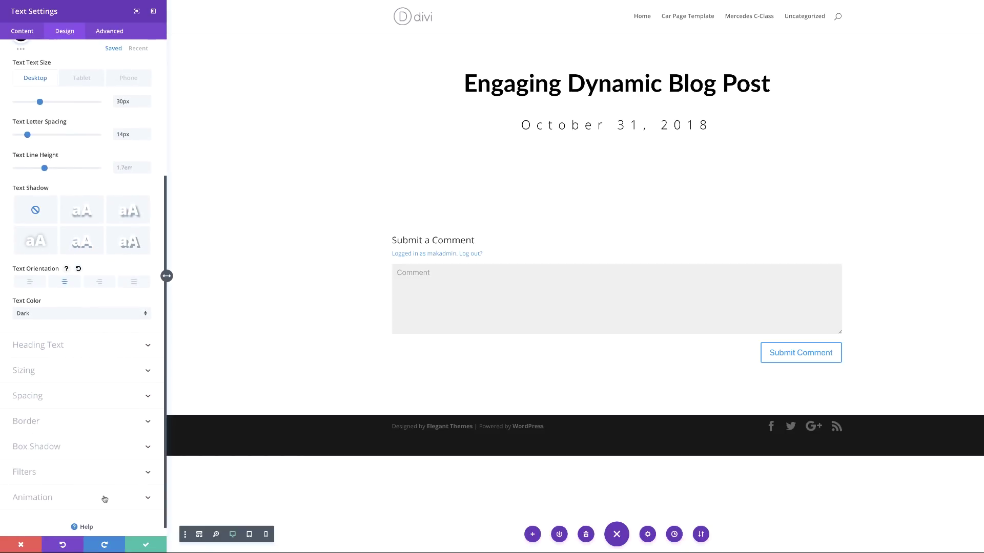
left_click(44, 399)
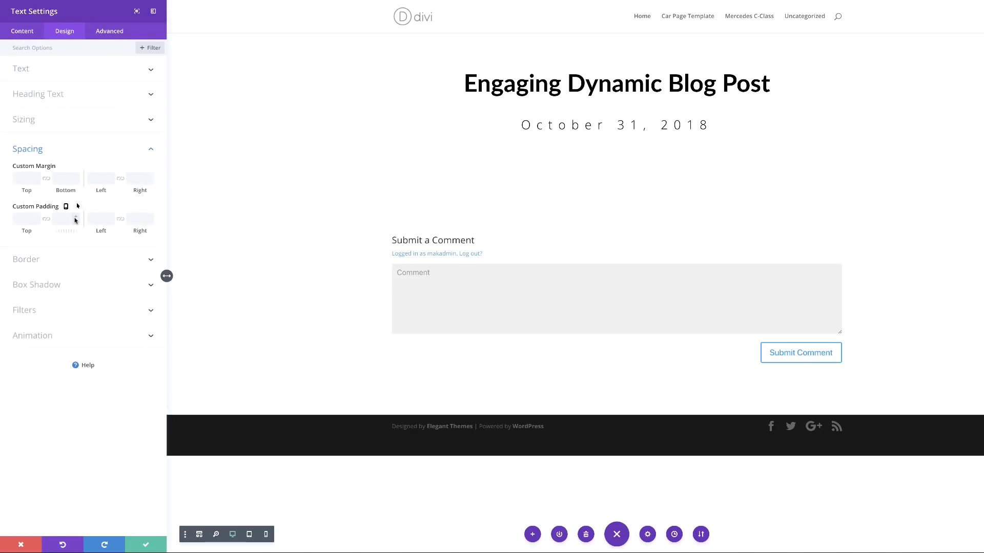
left_click(63, 179)
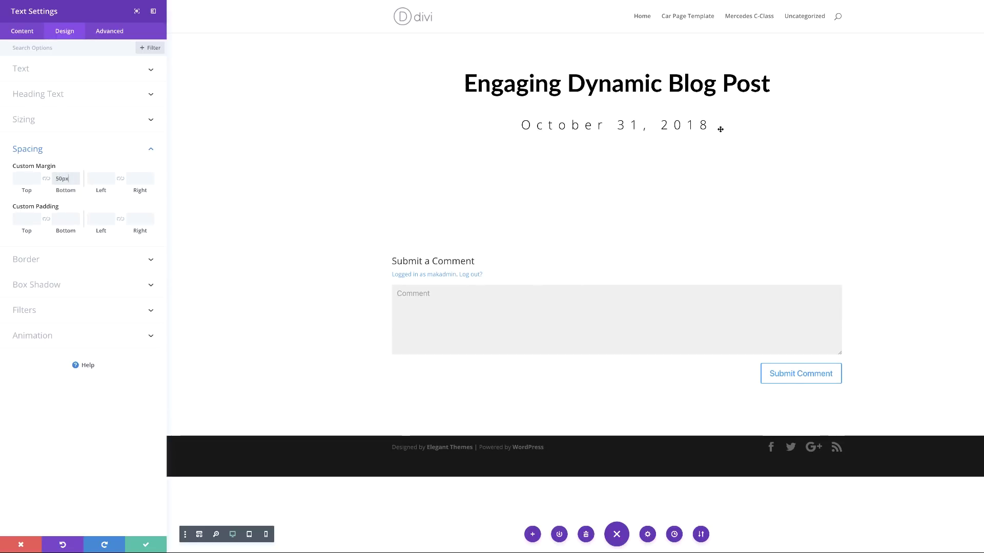
key("ctrl+Return")
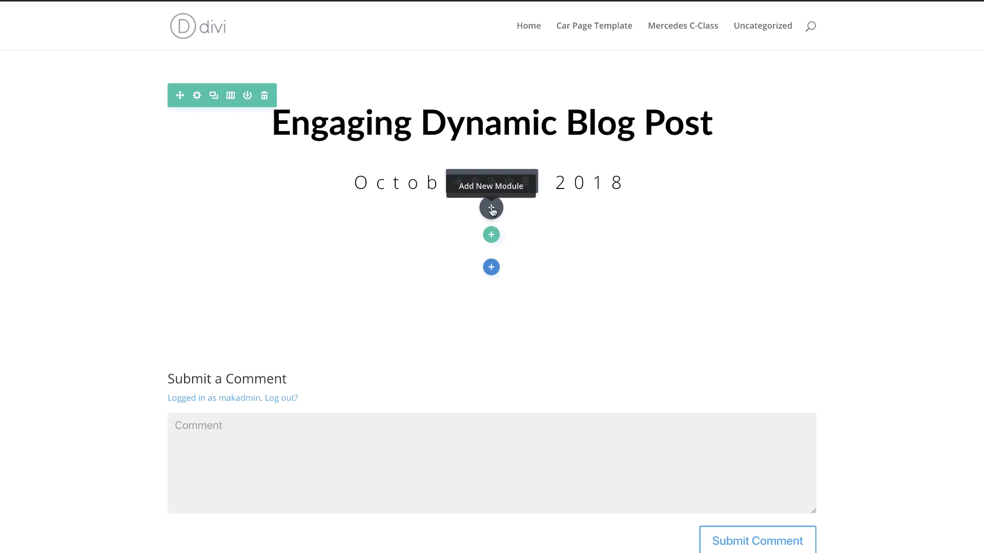
- Insert a Text module below the publish date with the dynamic Post Categories as its content
left_click(492, 209)
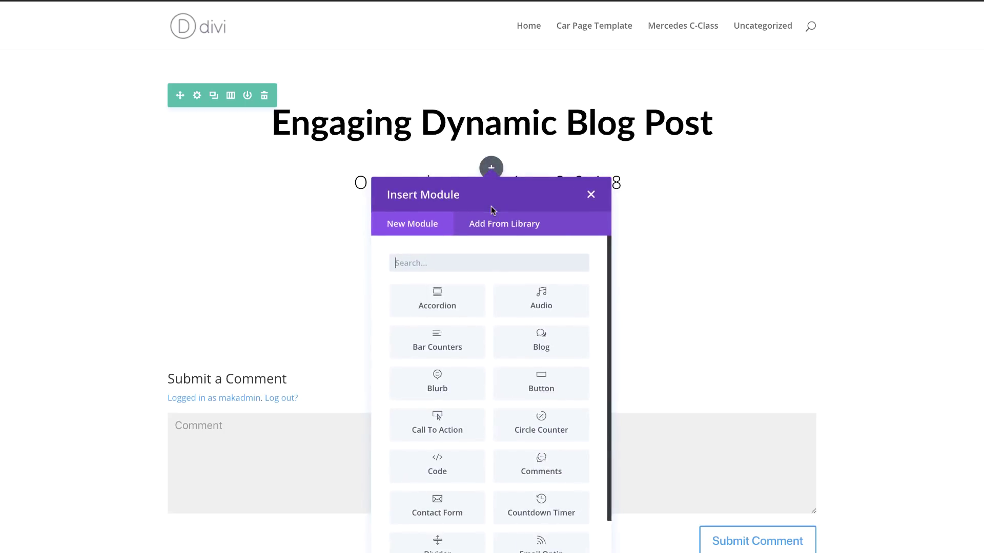
type("text")
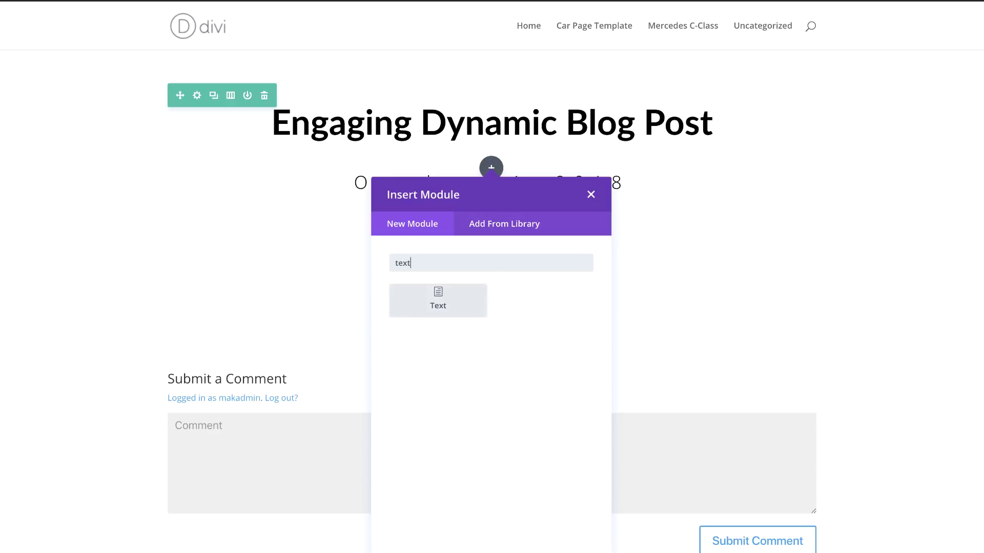
left_click(435, 291)
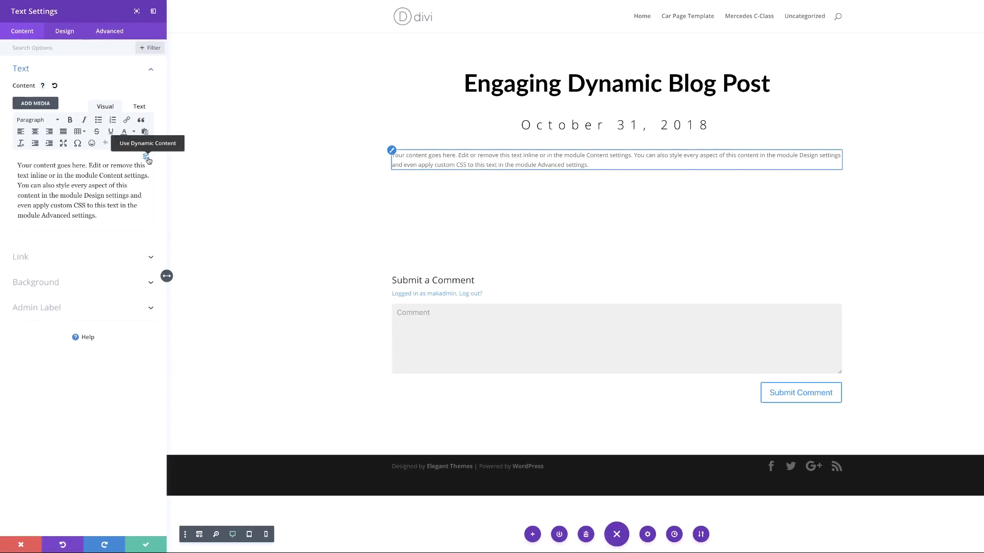
left_click(146, 157)
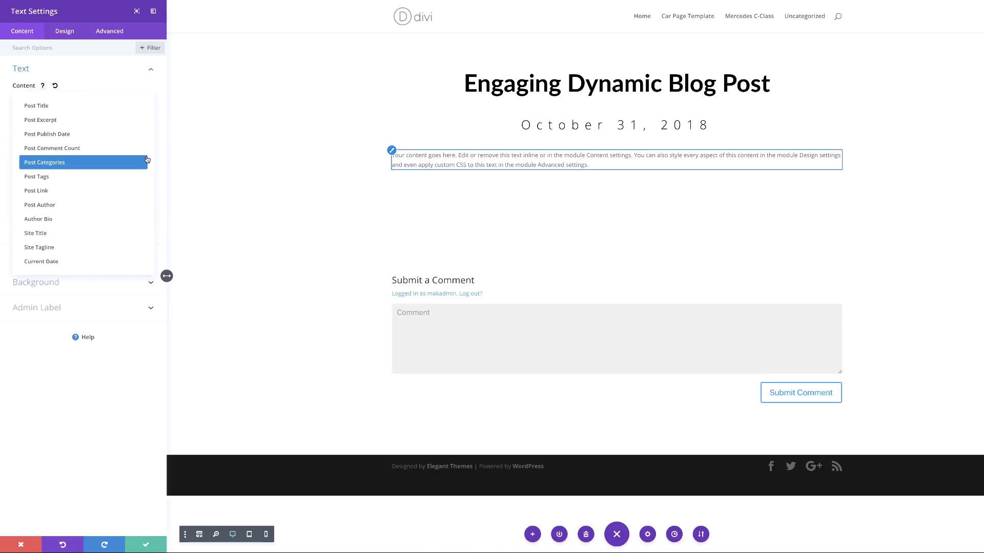
left_click(64, 162)
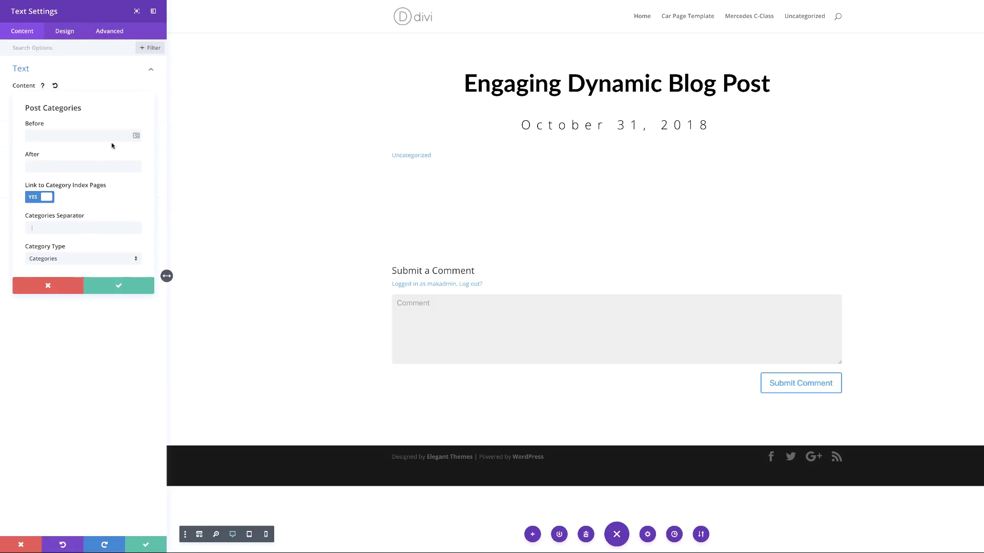
- Center the post categories text and style it with Ultra Bold weight, uppercase letters and black color
left_click(64, 32)
left_click(65, 32)
left_click(36, 70)
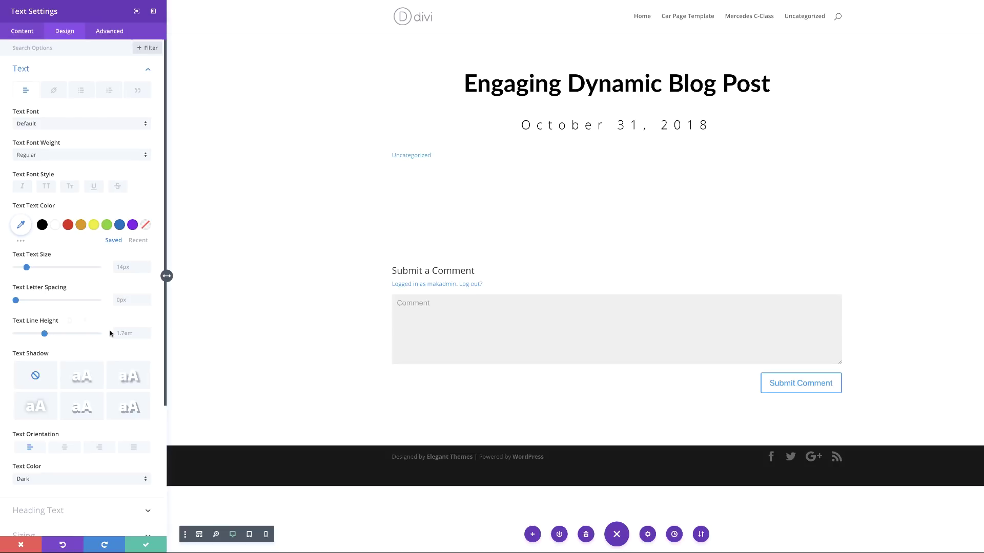
left_click(65, 448)
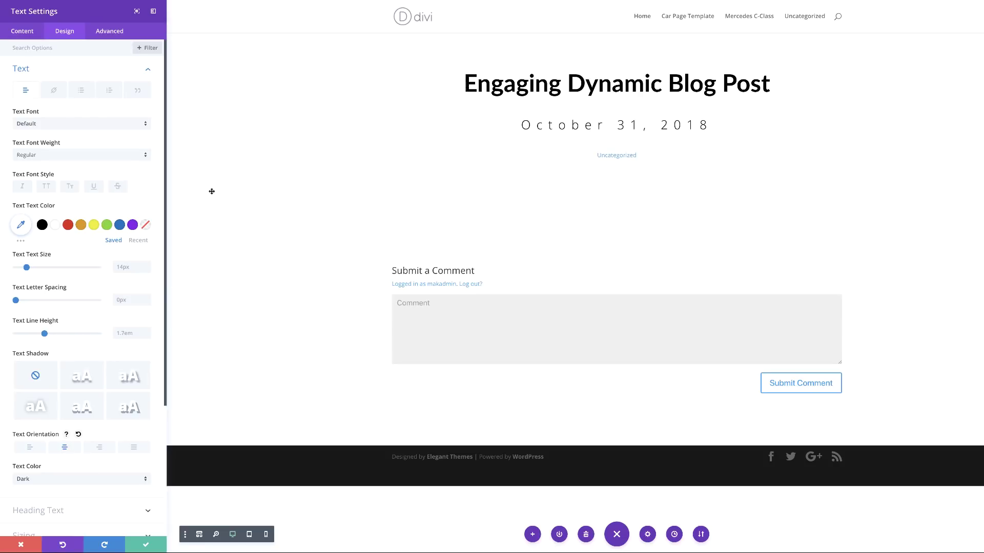
left_click(58, 157)
left_click(63, 218)
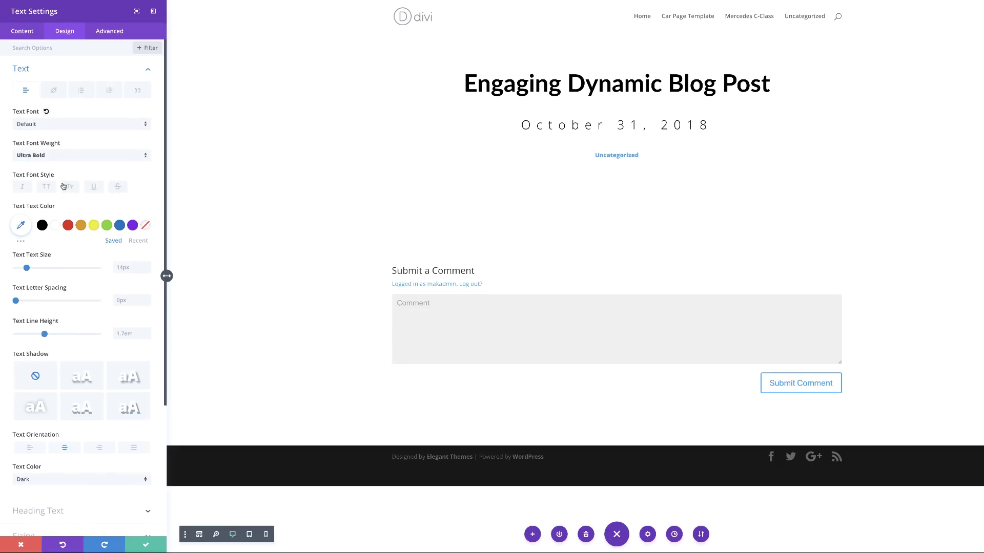
left_click(47, 187)
left_click(42, 225)
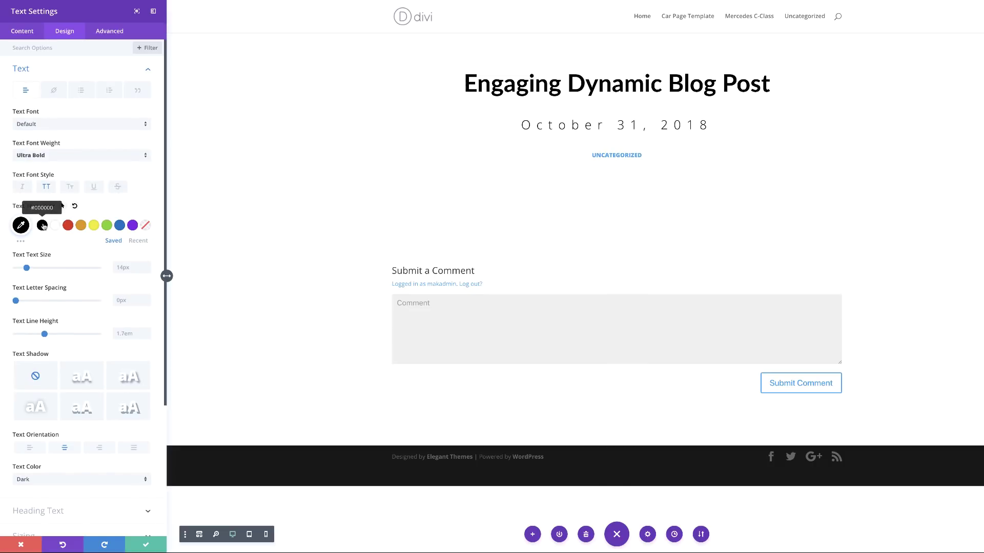
- Set the post categories' text size to 15px and letter spacing to 5px
left_click(121, 267)
key("ctrl+a")
type("15px")
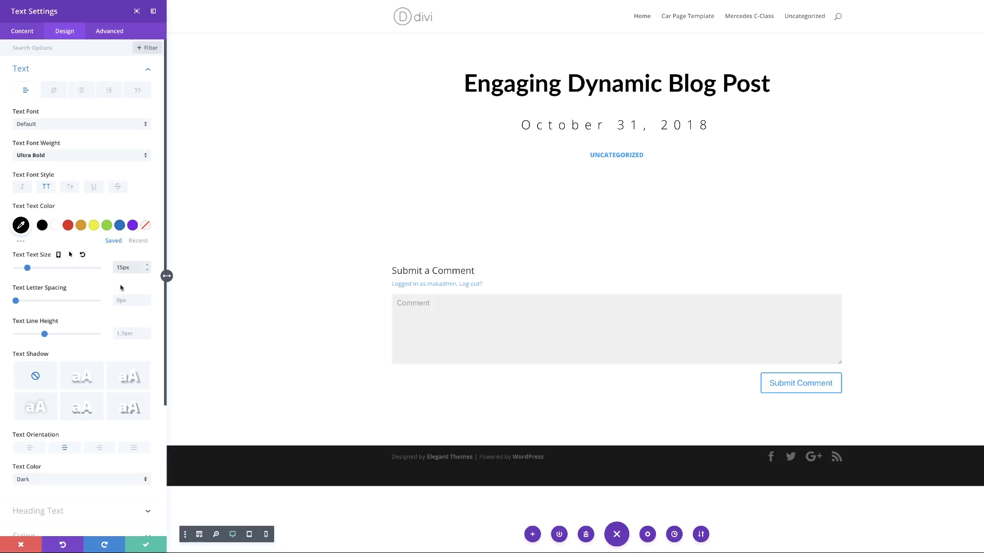
left_click(125, 300)
type("5px")
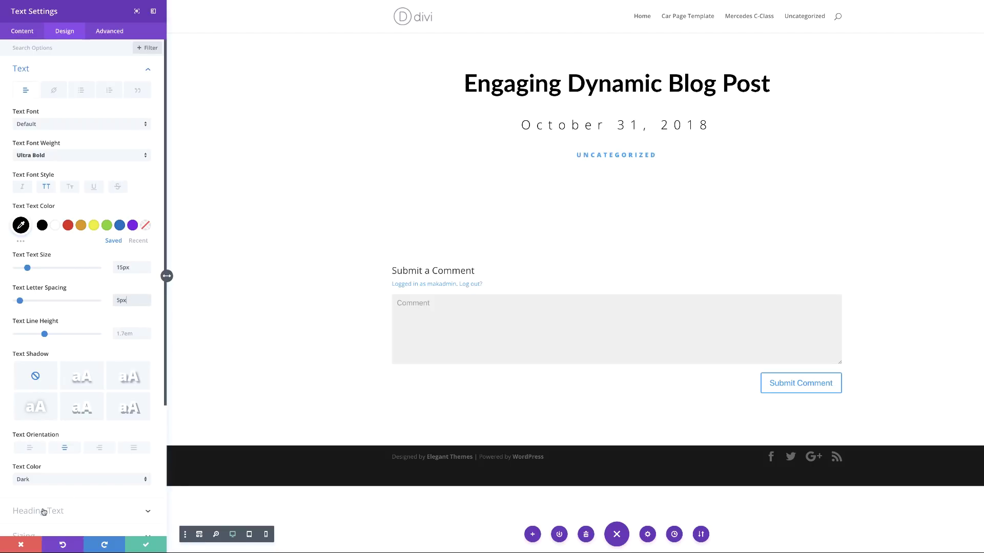
- Give the post categories text 20px of bottom padding and color its link text black
scroll(120, 513, "down", 1)
scroll(120, 513, "down", 5)
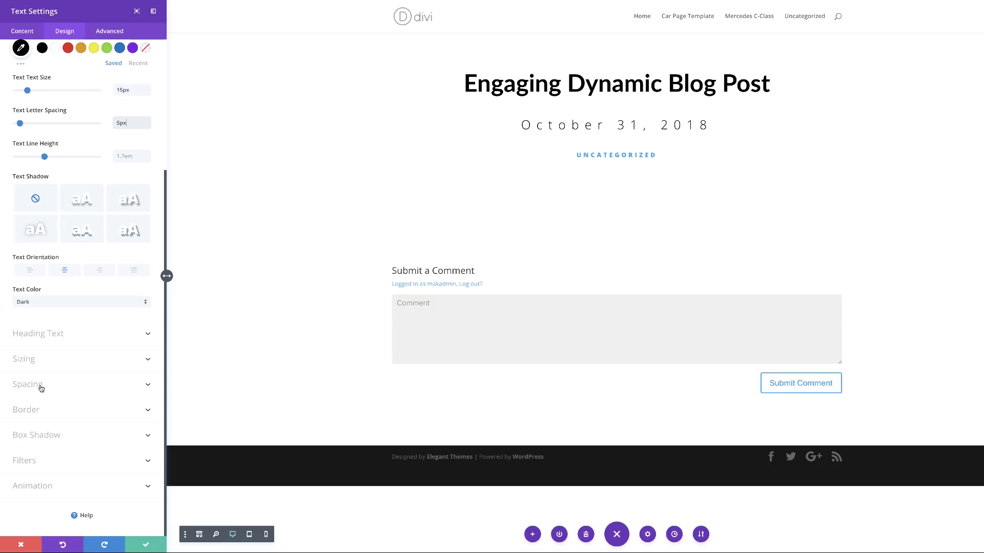
left_click(40, 387)
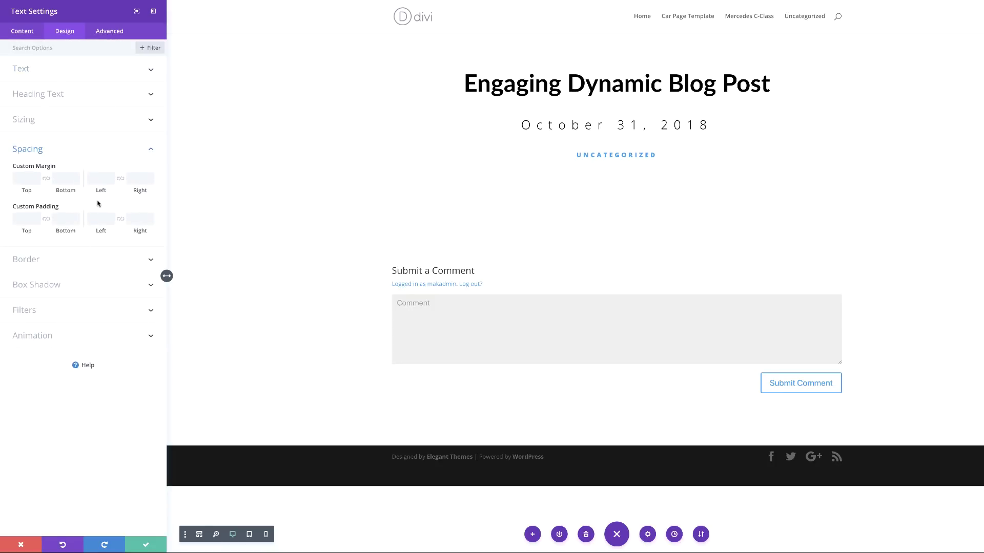
left_click(76, 218)
type("20px")
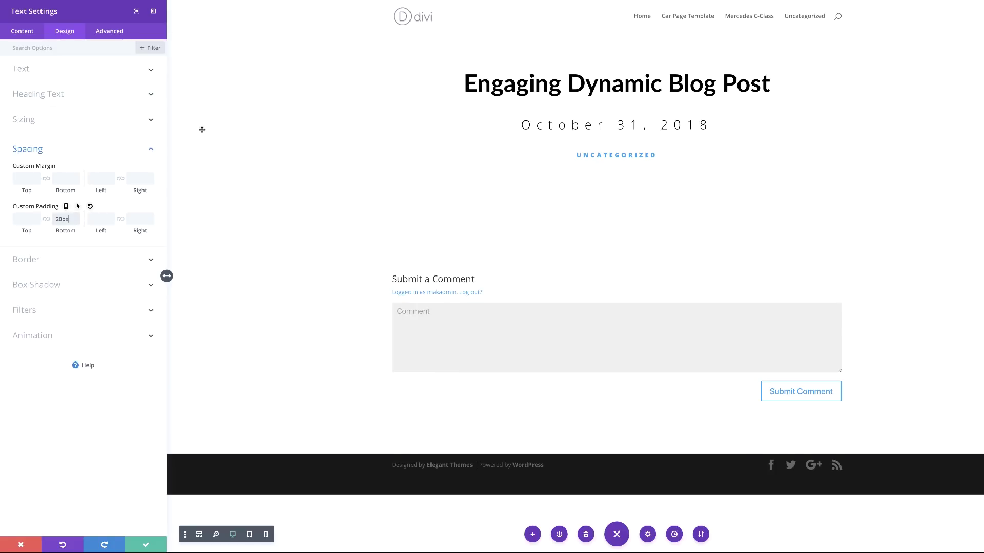
left_click(577, 152)
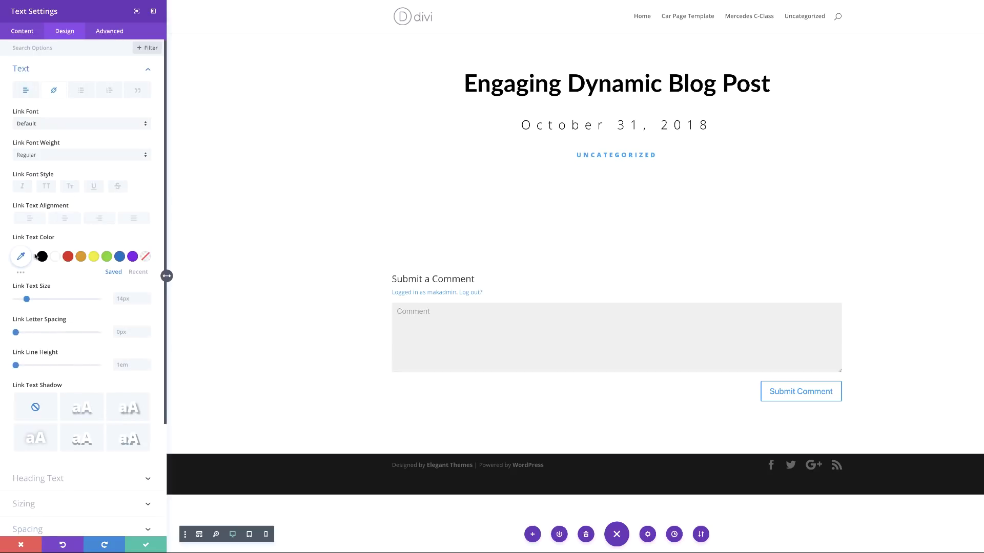
left_click(42, 258)
- Add a 1px solid black bottom border to the post categories text and save the module
scroll(74, 348, "down", 2)
scroll(75, 349, "down", 3)
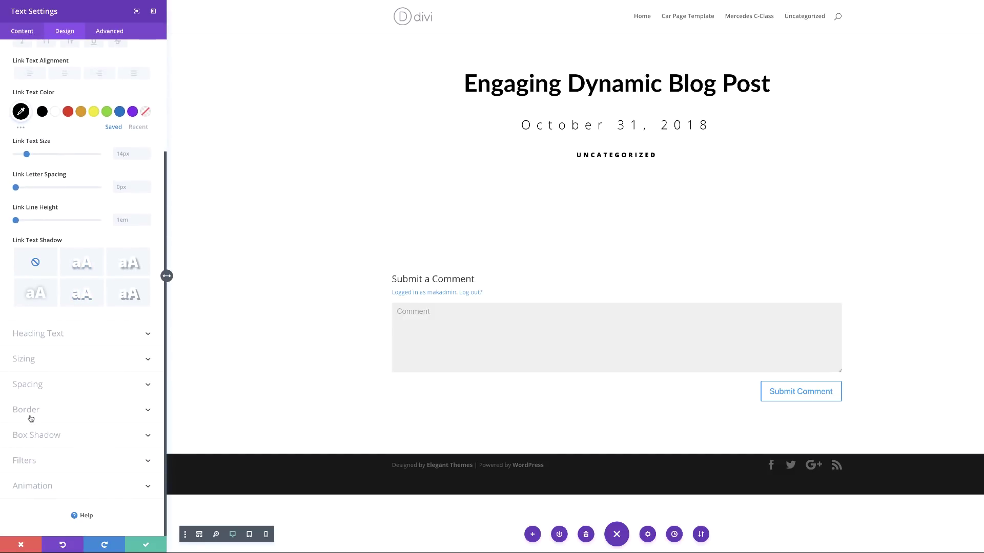
left_click(29, 409)
left_click(109, 216)
left_click(121, 323)
type("1px")
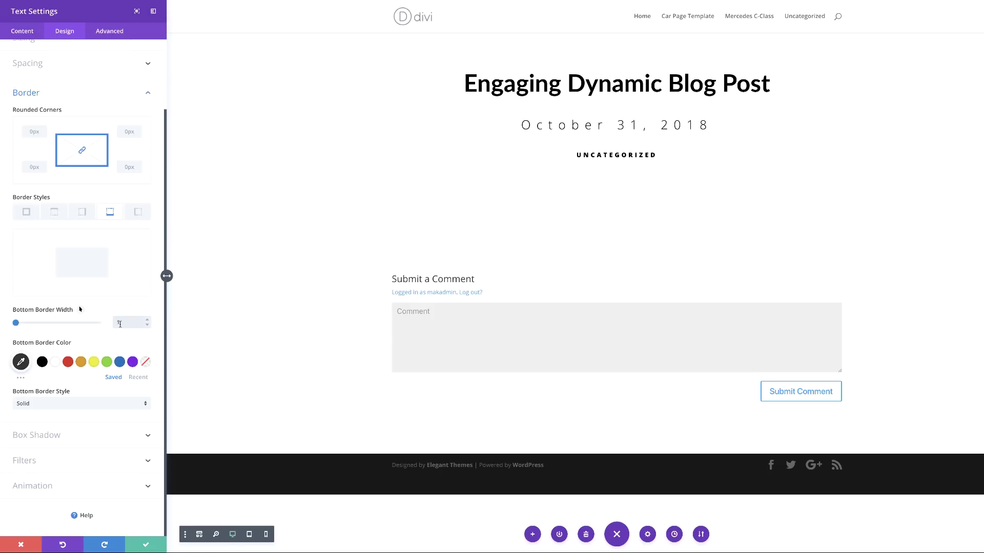
left_click(43, 363)
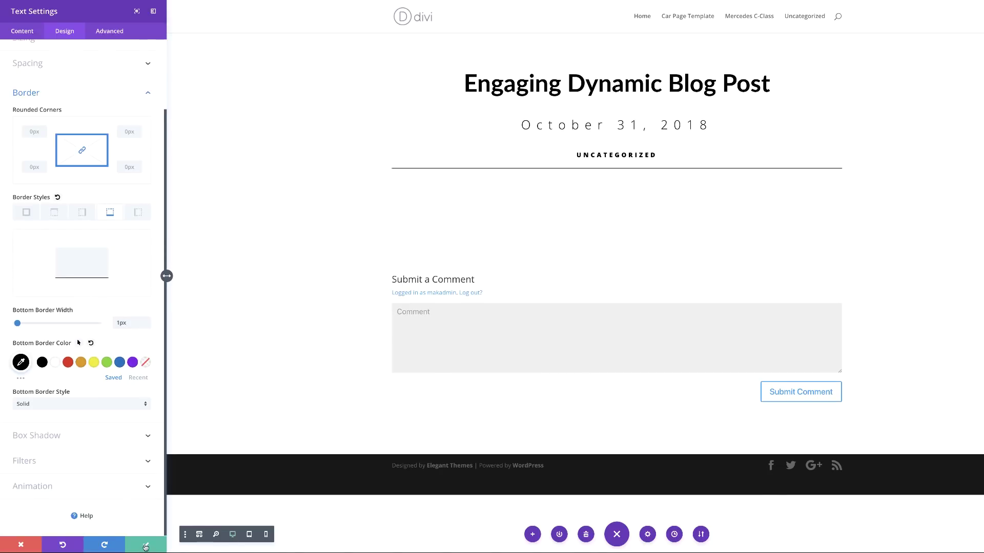
left_click(146, 546)
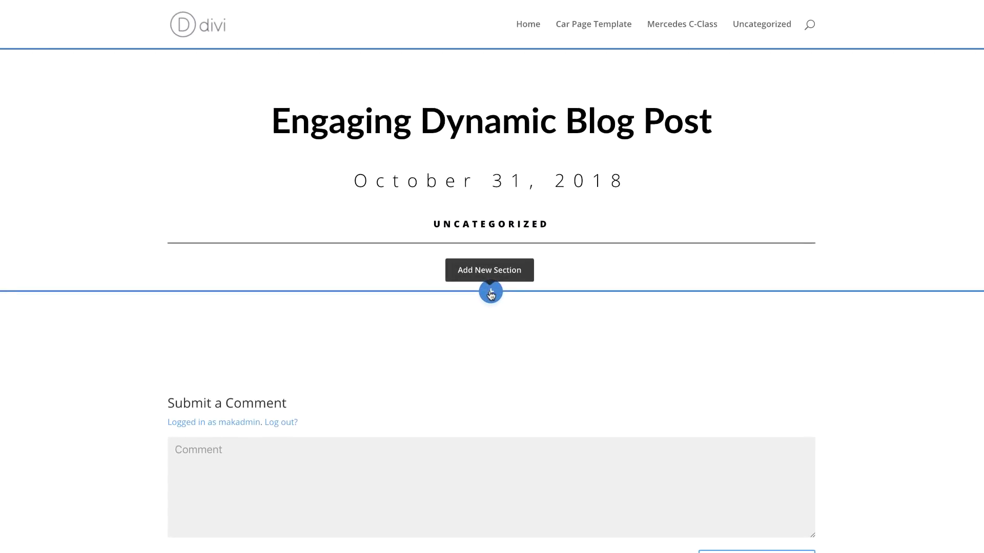
- Add a new regular section below the title section, leaving it without a row
left_click(491, 293)
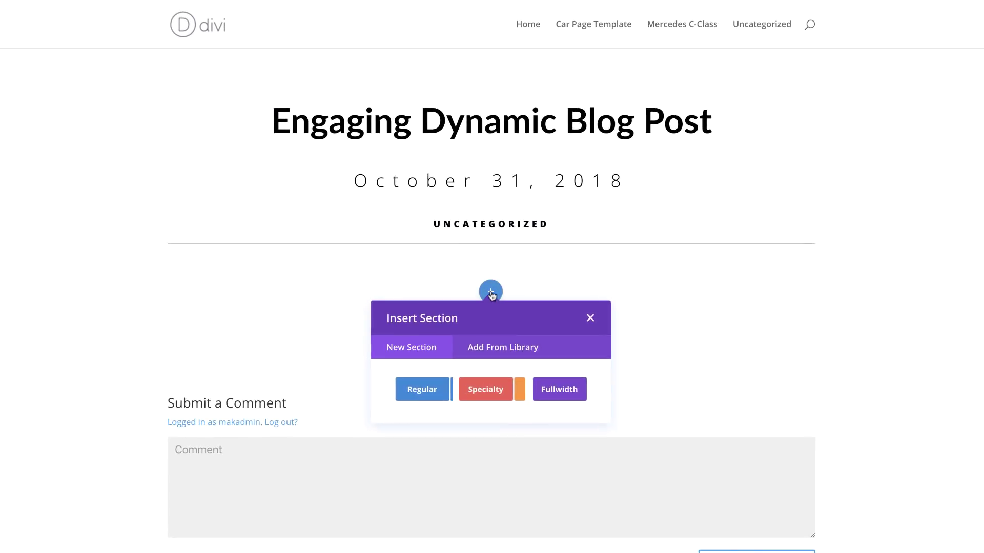
left_click(425, 391)
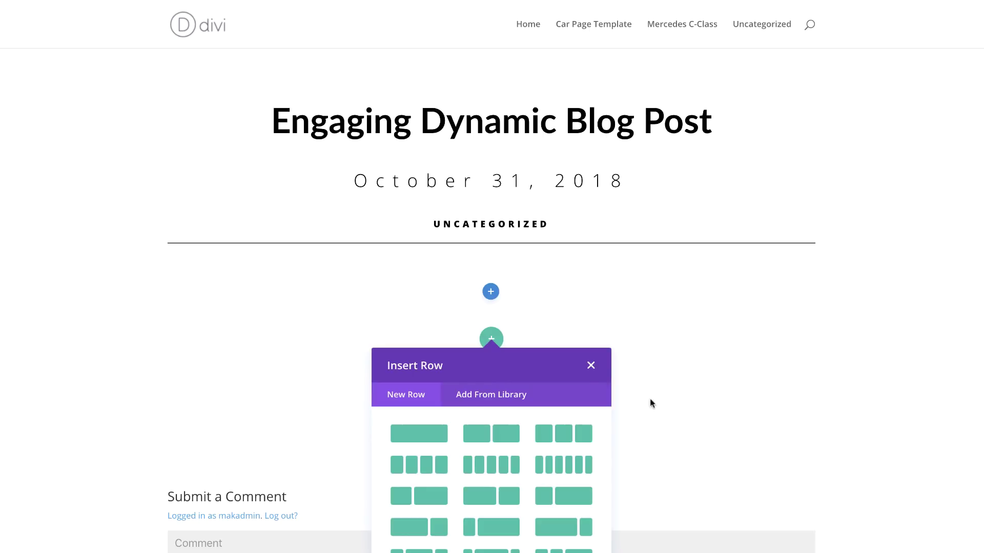
left_click(591, 367)
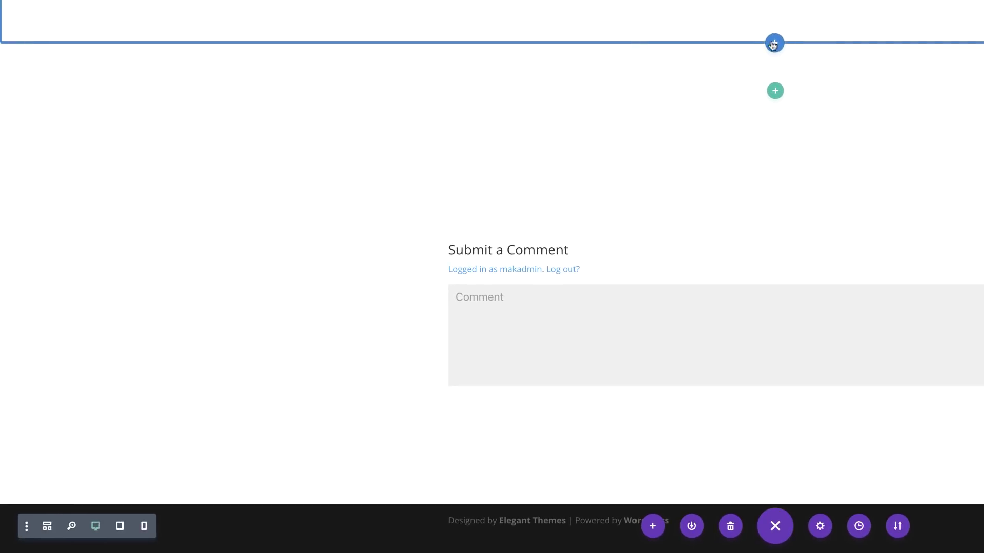
- Set the new section's top and bottom padding to 0 and save its settings
left_click(31, 55)
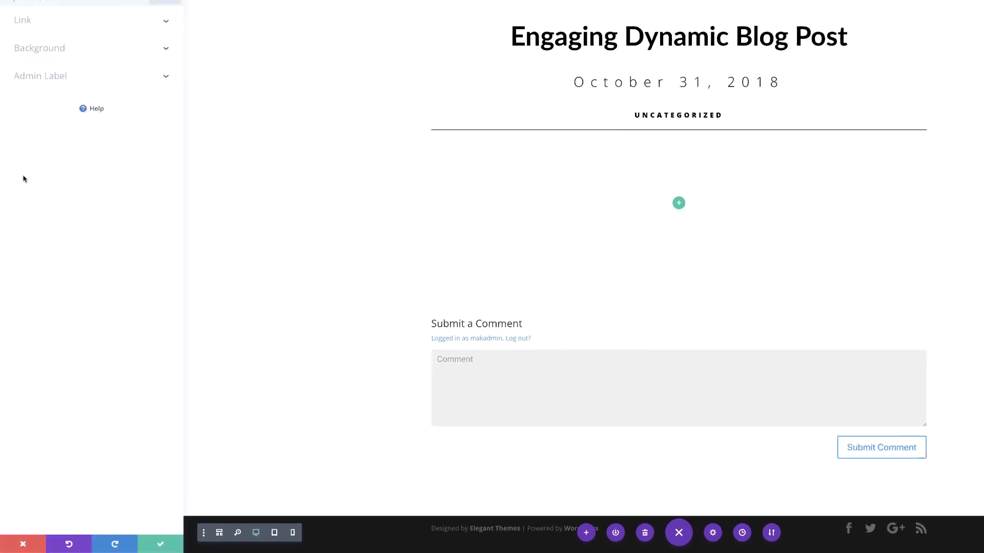
left_click(71, 32)
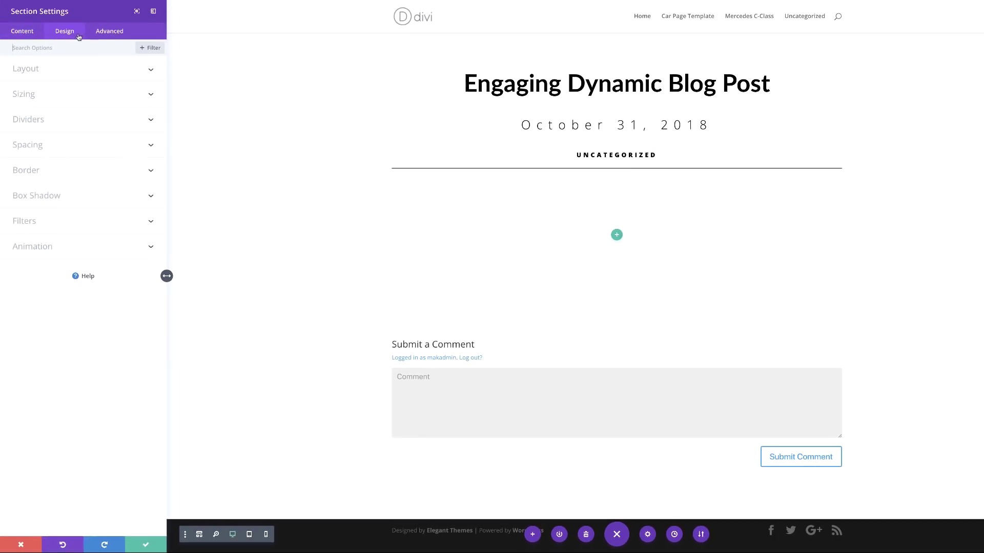
left_click(55, 150)
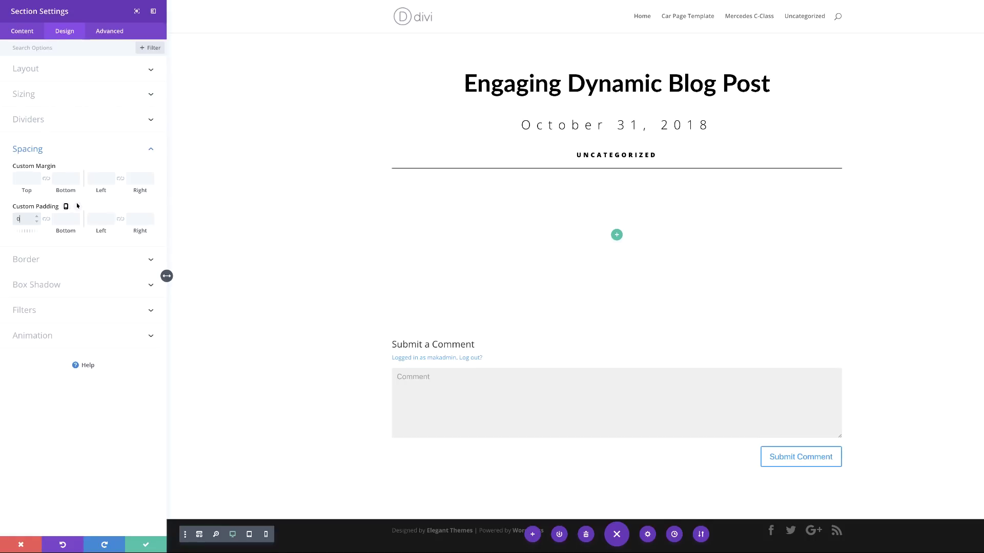
left_click(47, 219)
left_click(146, 545)
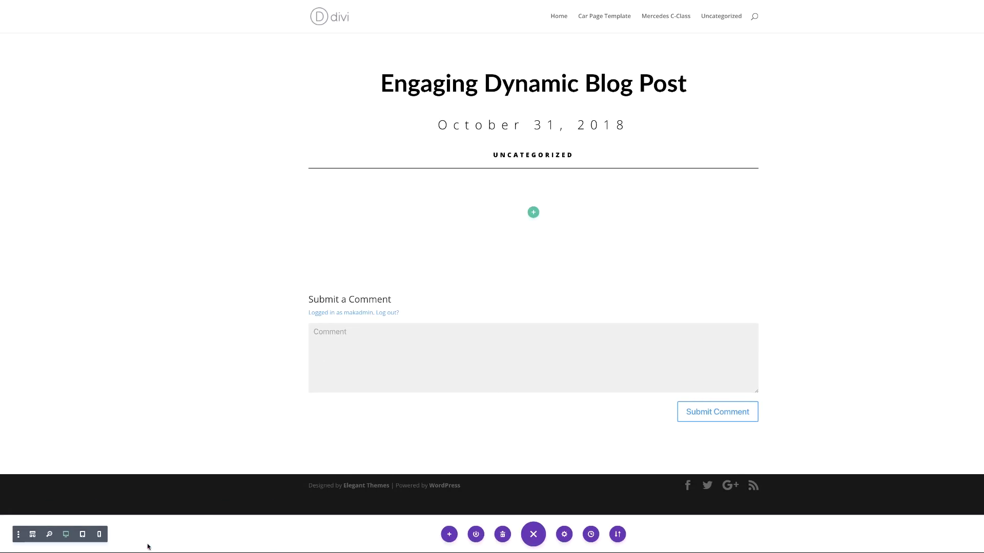
- Insert a two-column row with a three-fifths and two-fifths split into the new section, without adding a module
left_click(533, 211)
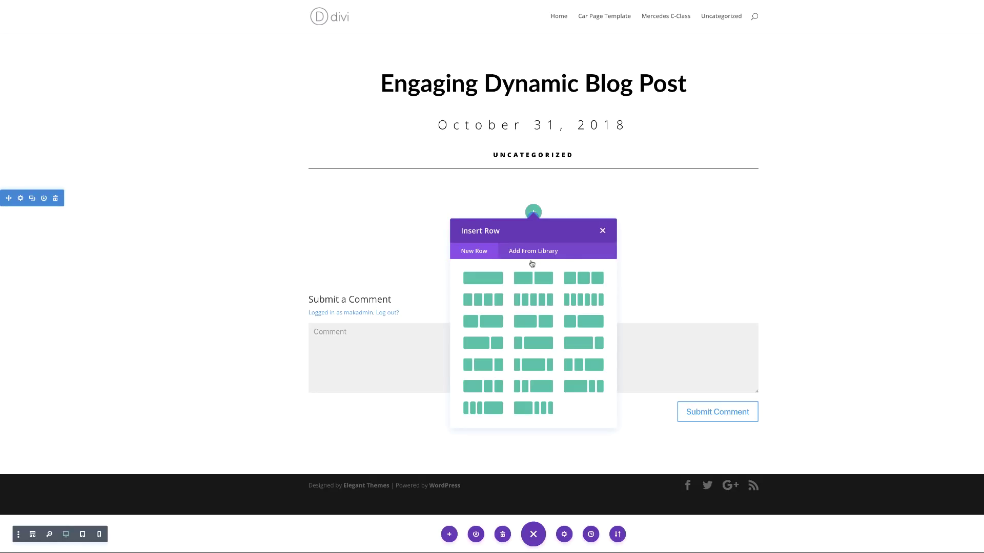
left_click(530, 326)
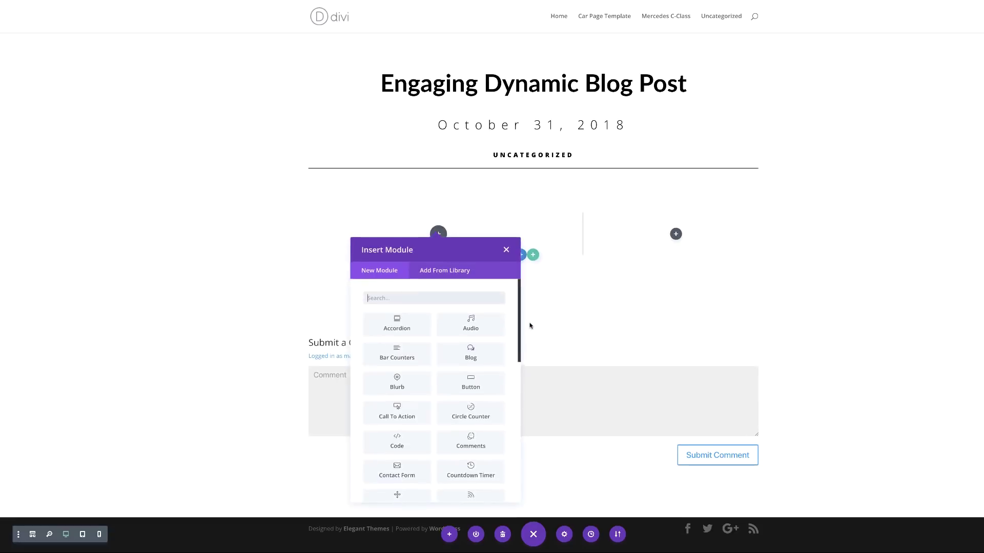
left_click(504, 249)
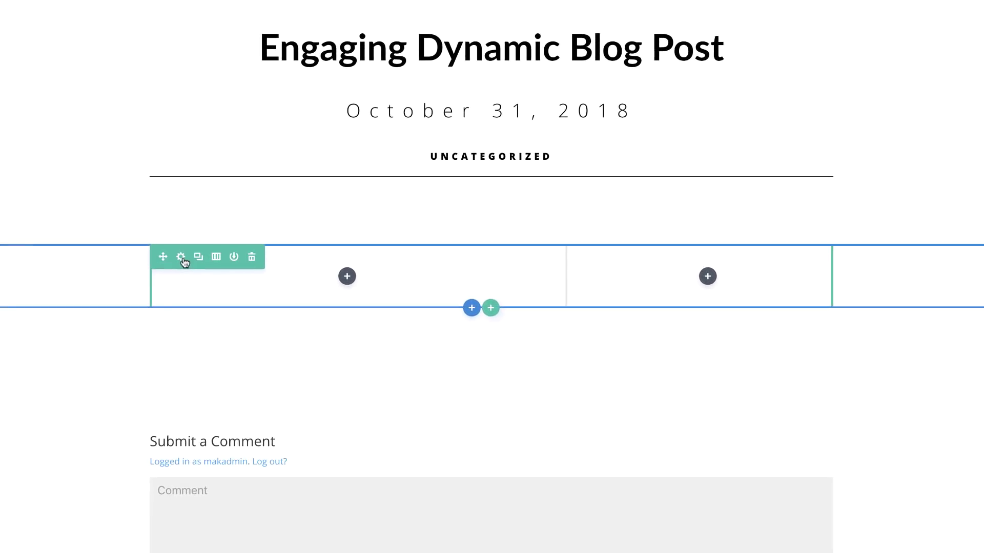
- Make the two-column row fullwidth with a custom gutter width of 1 and equalized column heights
left_click(182, 257)
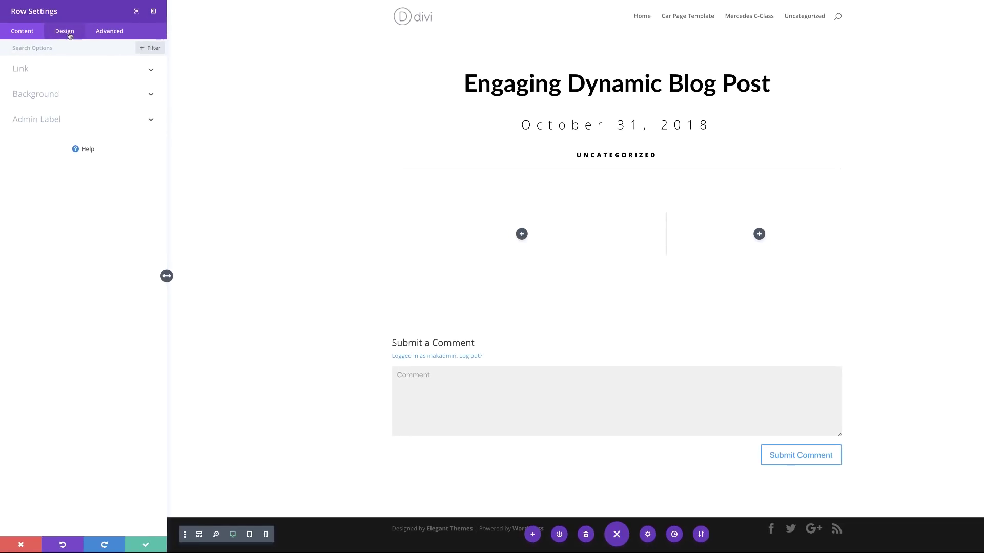
left_click(70, 35)
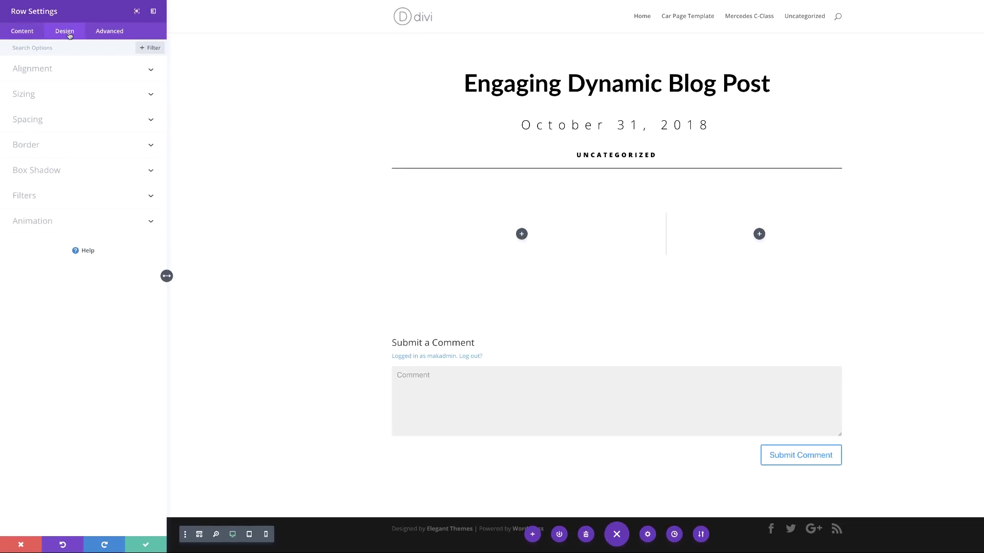
left_click(34, 98)
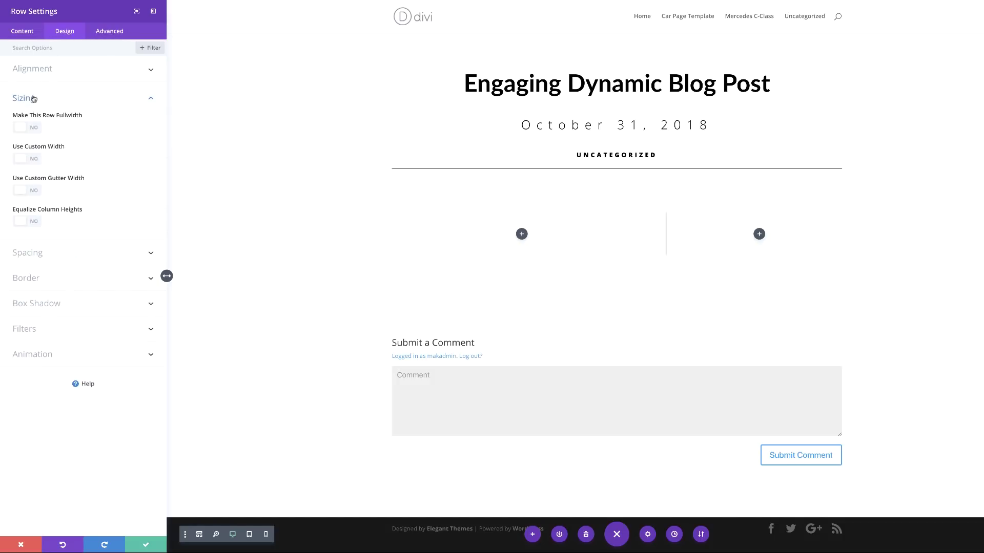
left_click(38, 128)
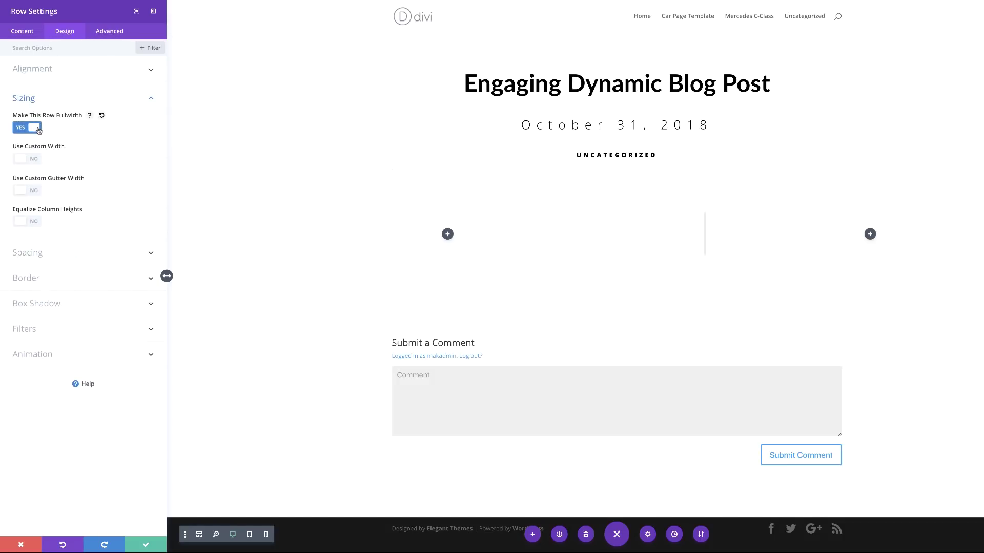
left_click(34, 190)
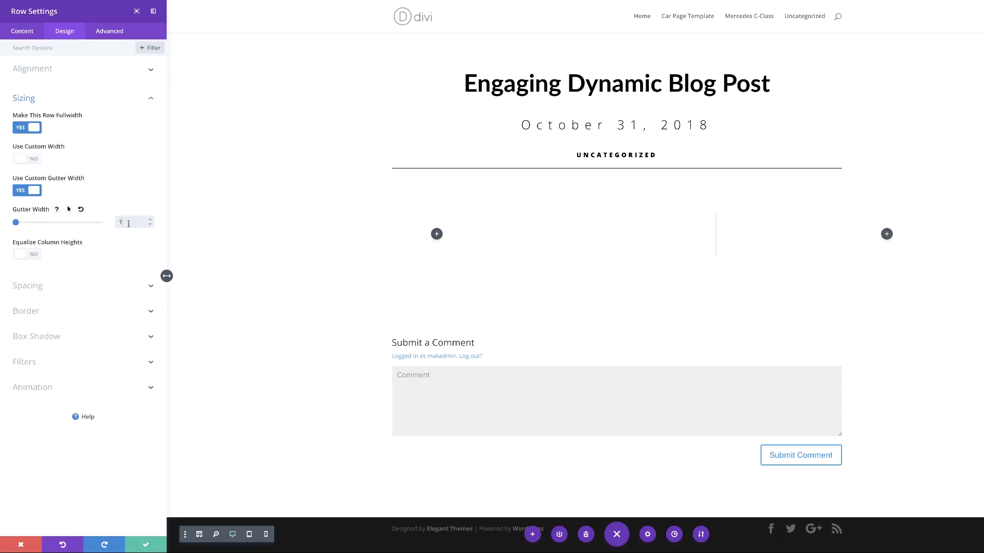
left_click(35, 256)
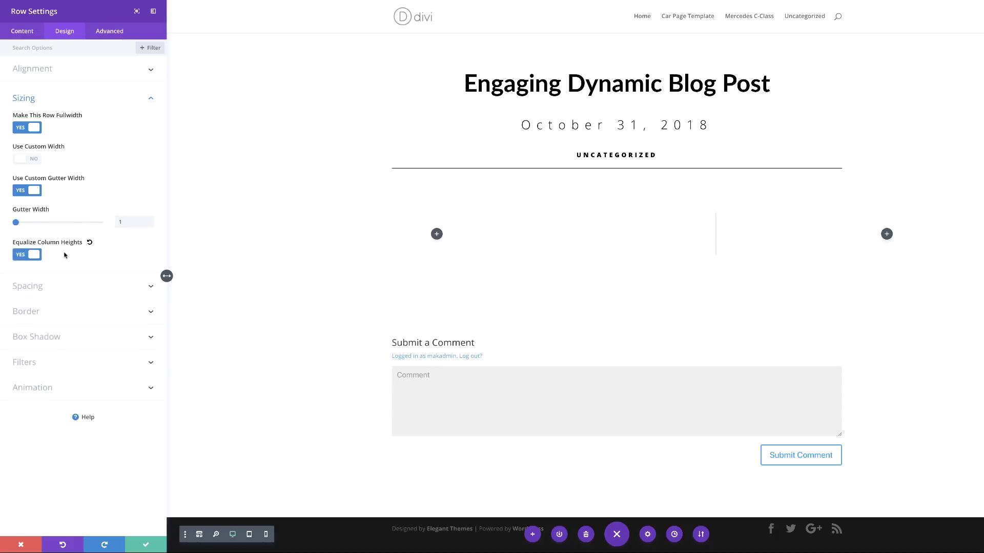
- Set the row's own top and bottom padding to 0px
left_click(50, 289)
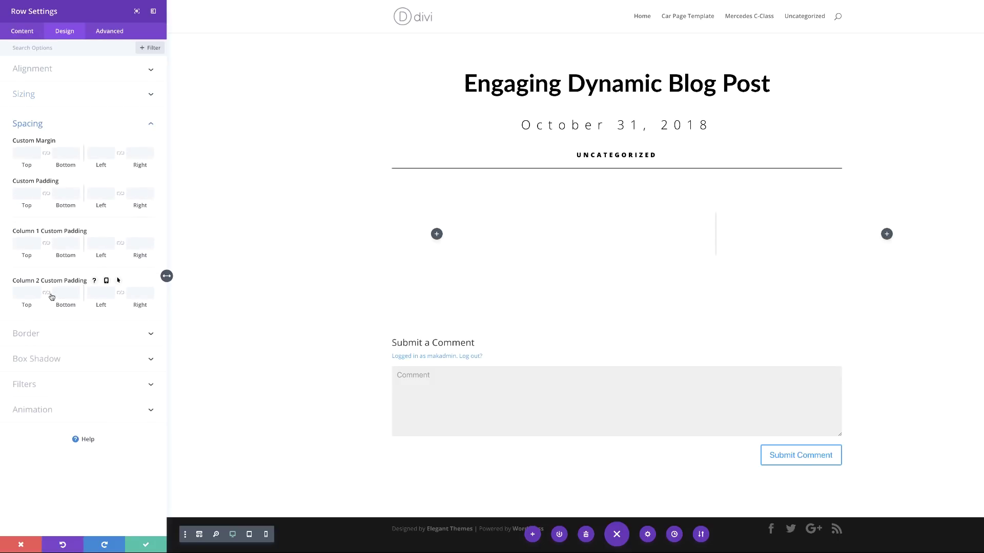
left_click(46, 194)
left_click(21, 194)
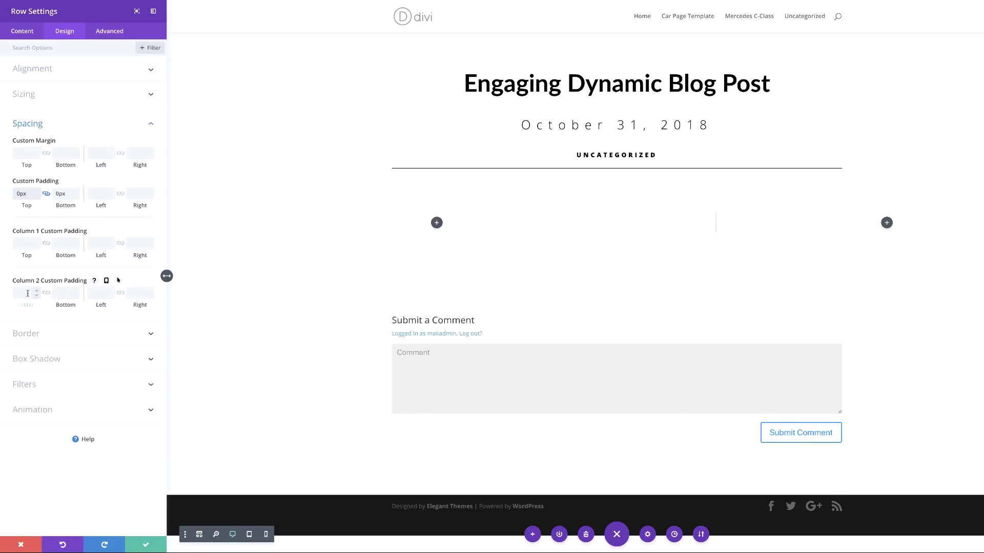
- Give column 2 custom padding of 130px top and bottom and 50px left and right, and save the row
left_click(28, 293)
type("130")
left_click(47, 294)
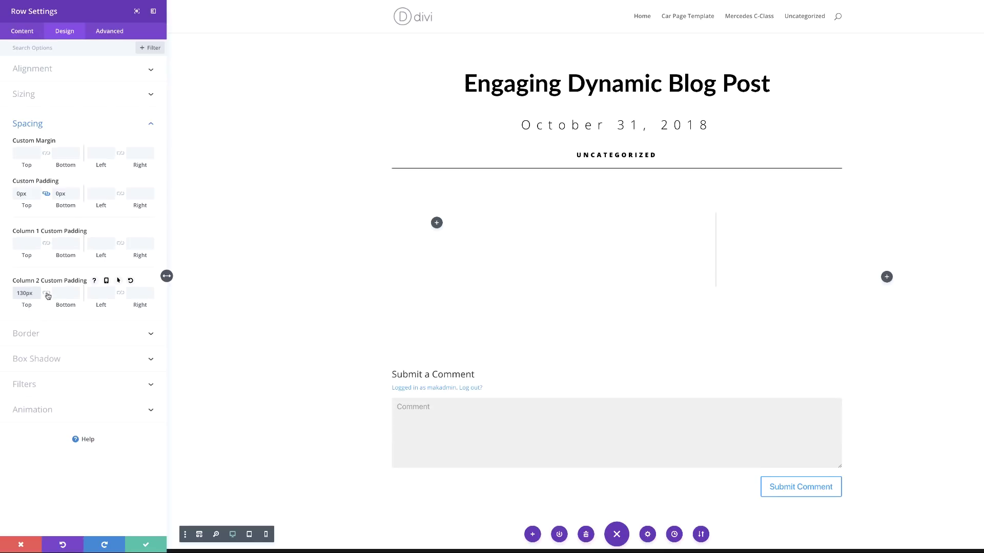
left_click(98, 291)
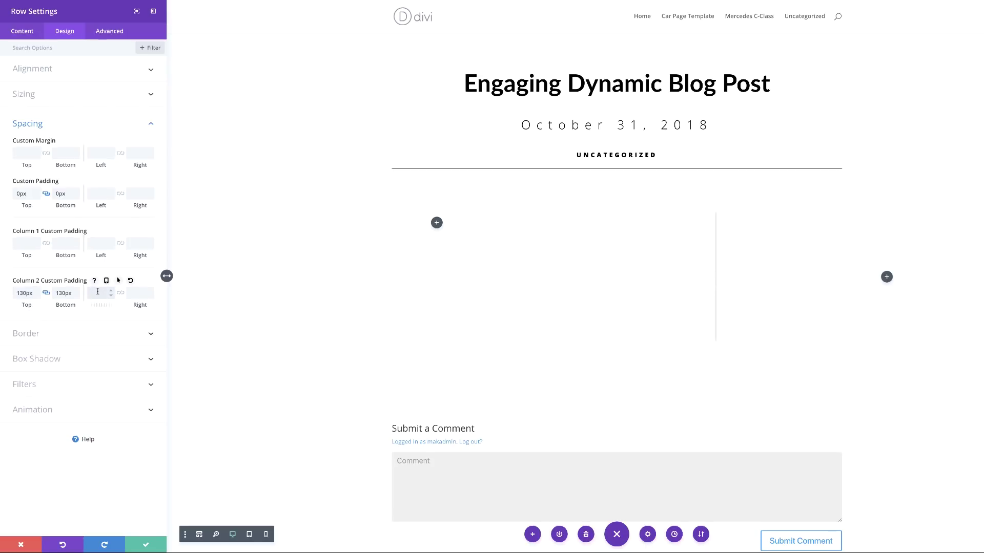
type("50")
left_click(120, 294)
left_click(148, 539)
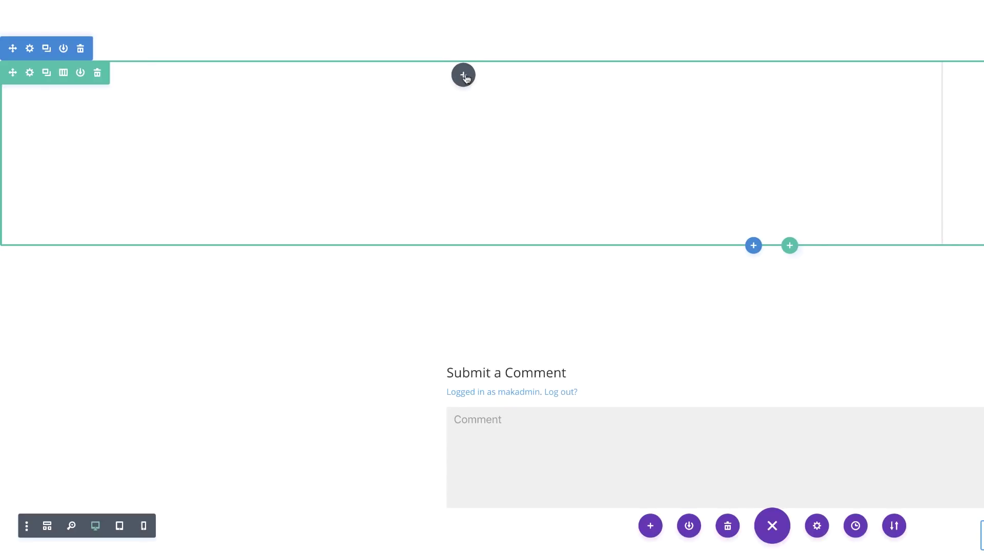
- Insert an Image module in the row's first column and replace its placeholder with the dynamic Featured Image
left_click(464, 76)
type("image")
left_click(431, 211)
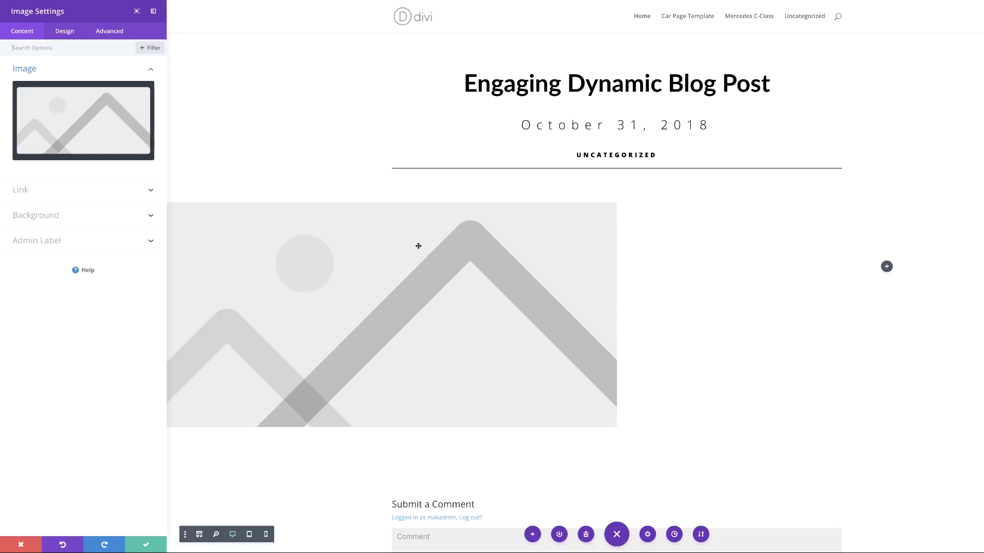
mouse_move(112, 115)
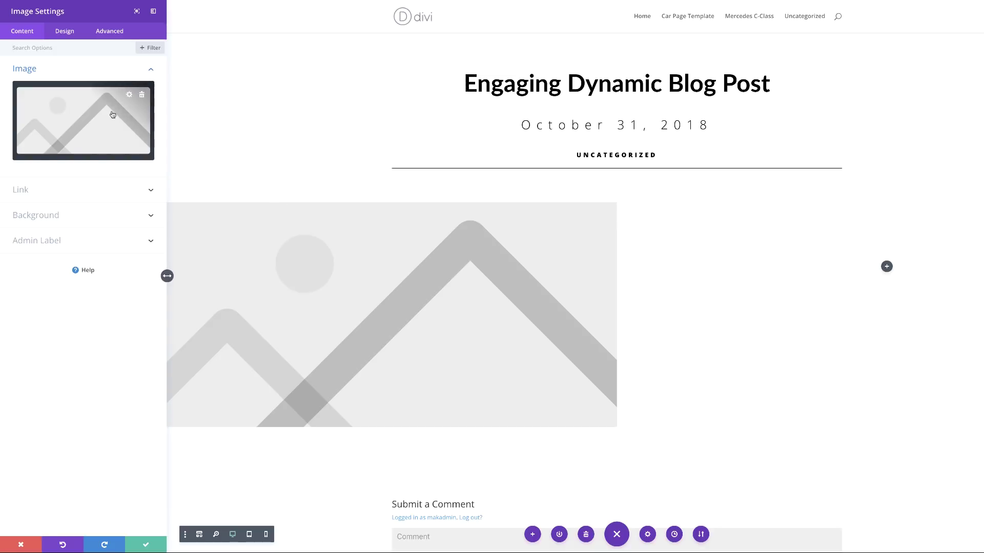
left_click(141, 95)
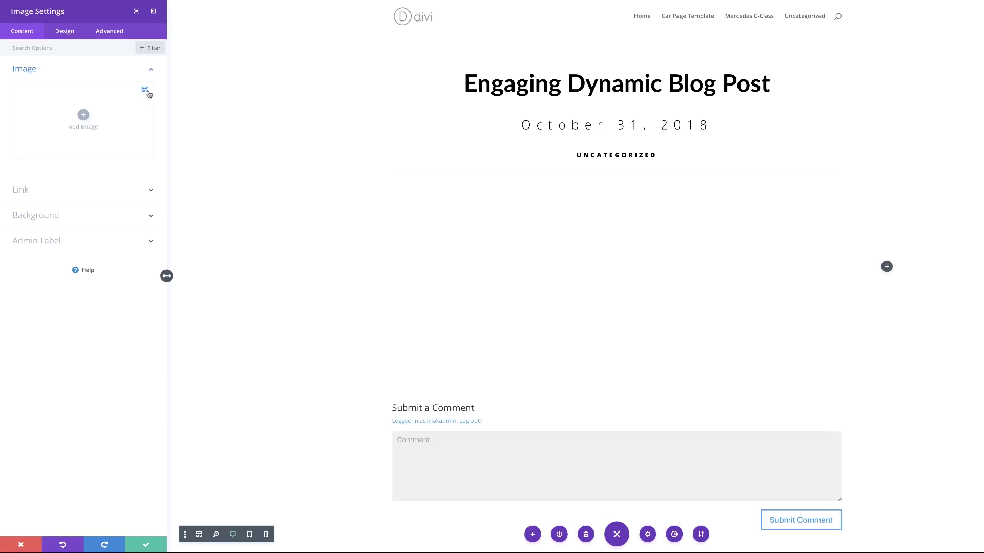
left_click(146, 91)
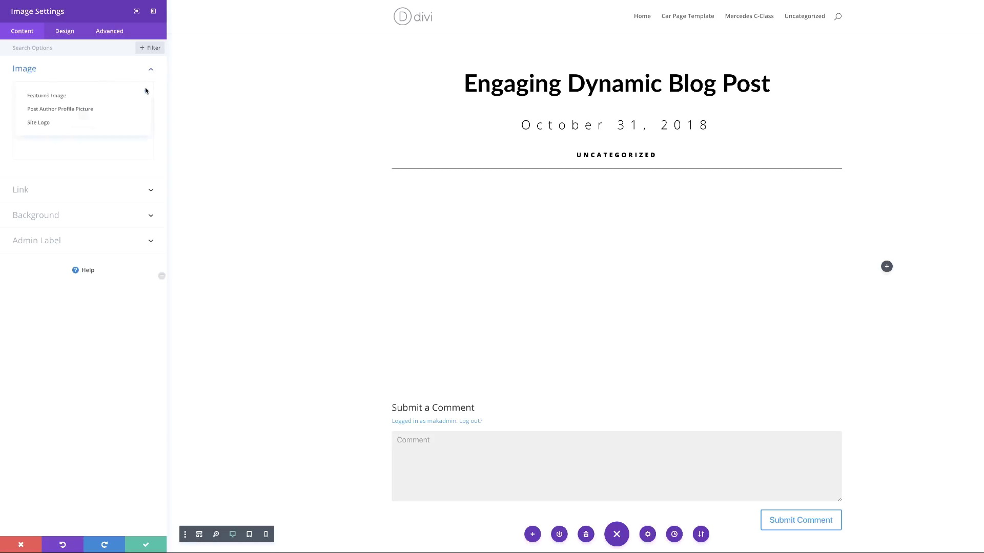
left_click(58, 96)
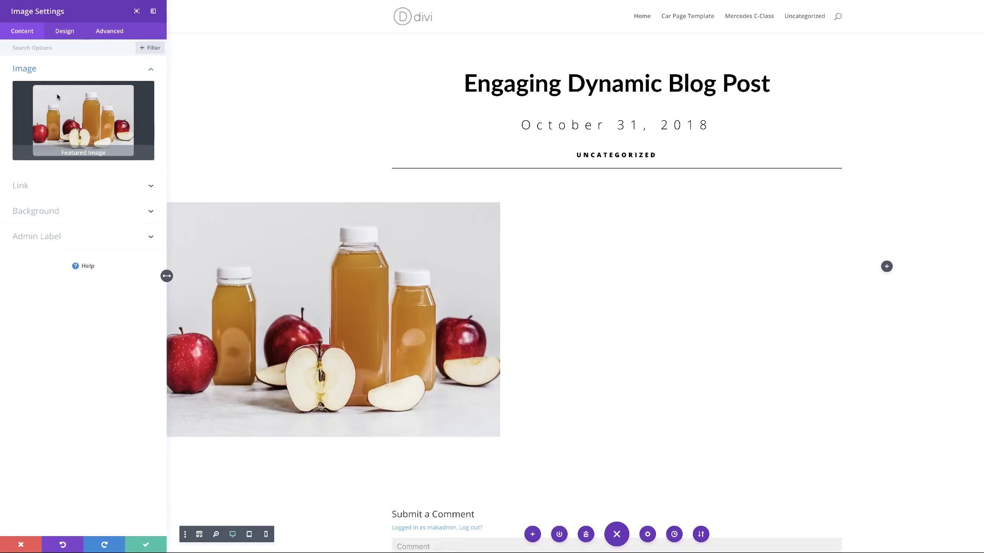
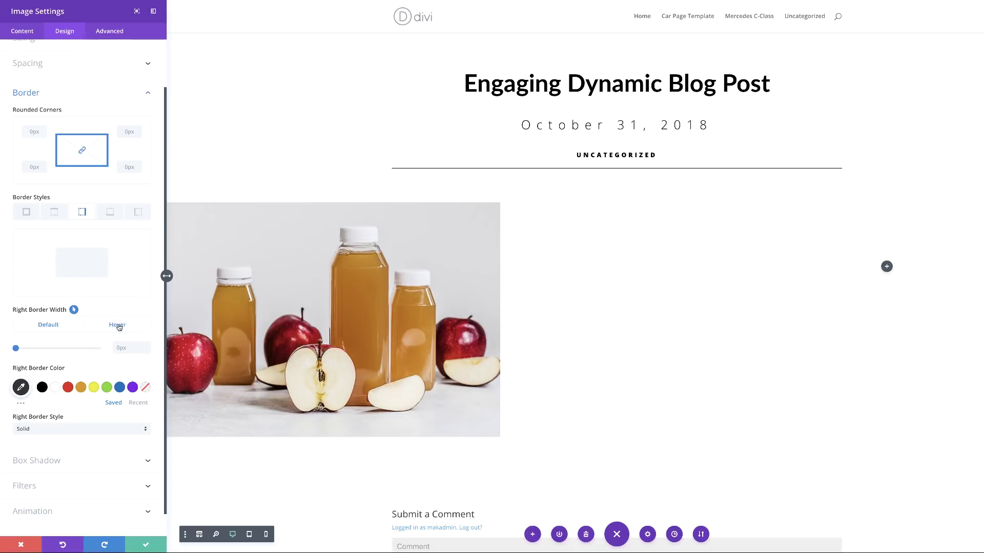
- Give the image a 24px right border on hover and color the right border white
left_click(118, 329)
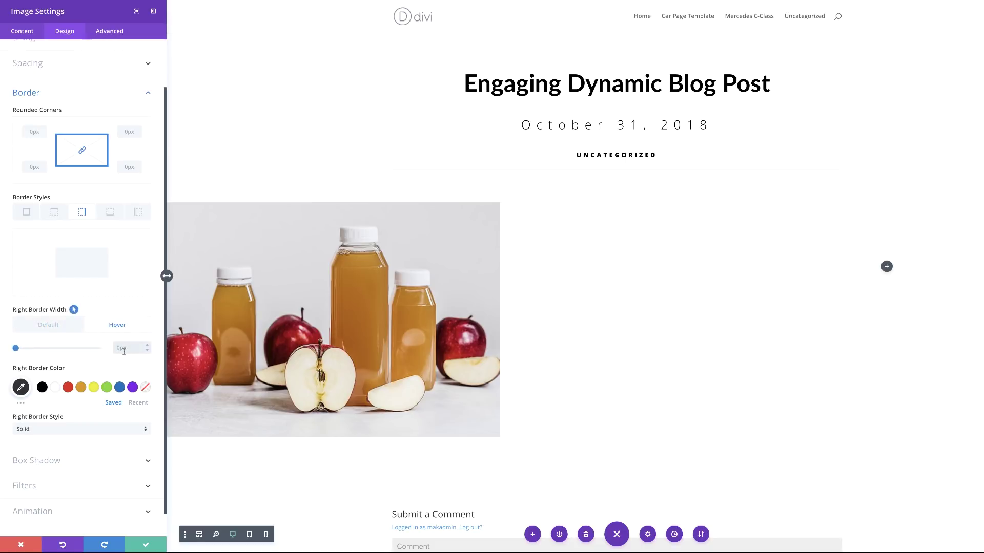
left_click(124, 349)
type("24")
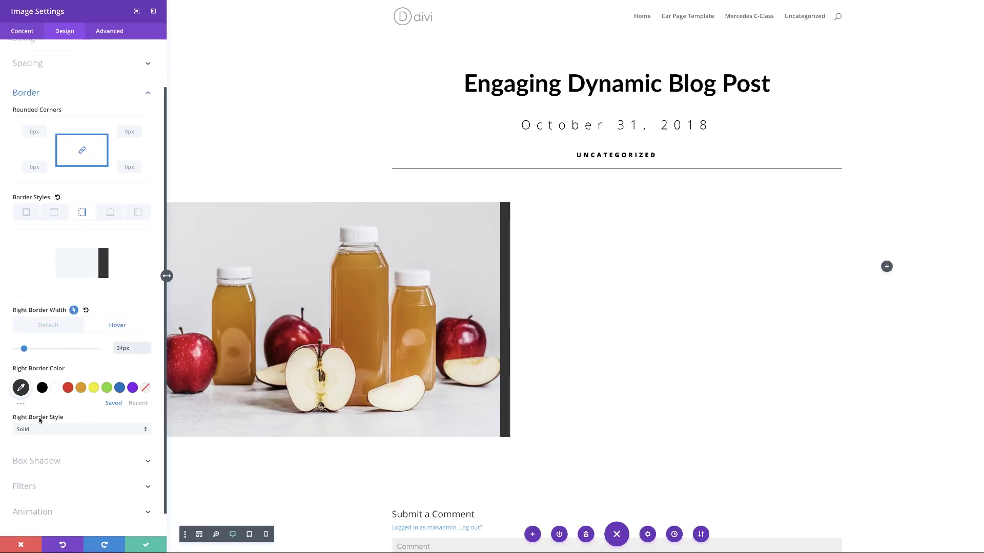
left_click(55, 389)
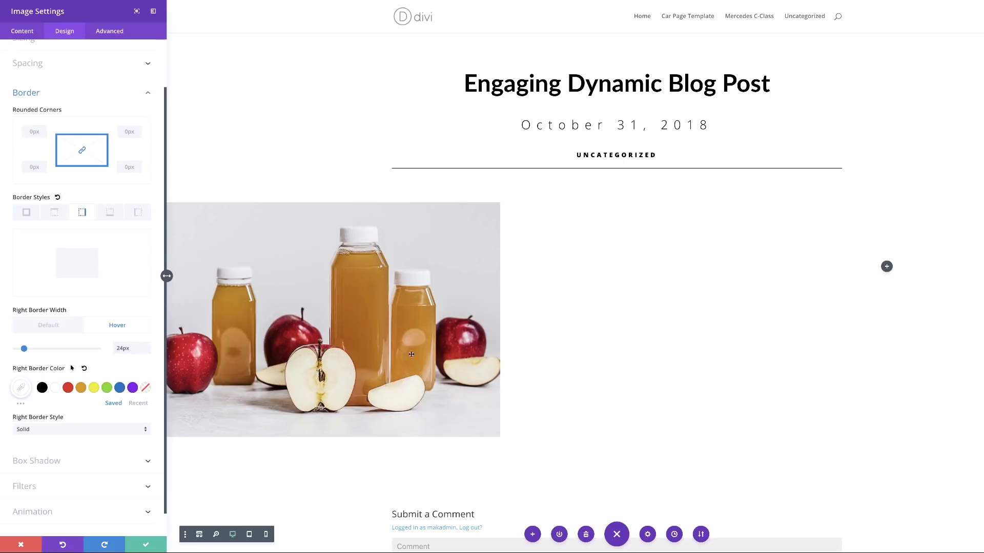
- Apply the first box shadow preset to the image with 0px horizontal and vertical positions, 80px spread and color rgba(255,255,255,0)
left_click(50, 464)
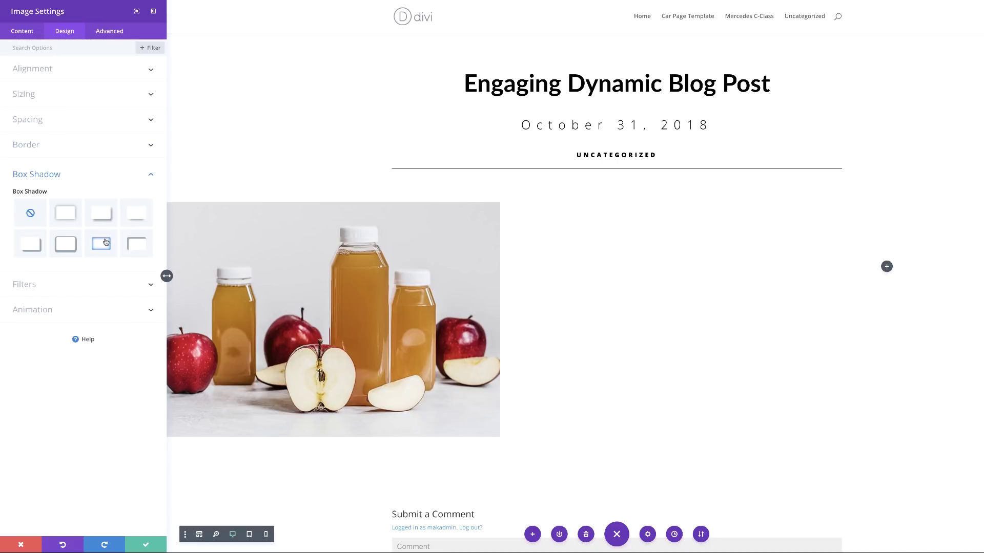
left_click(70, 221)
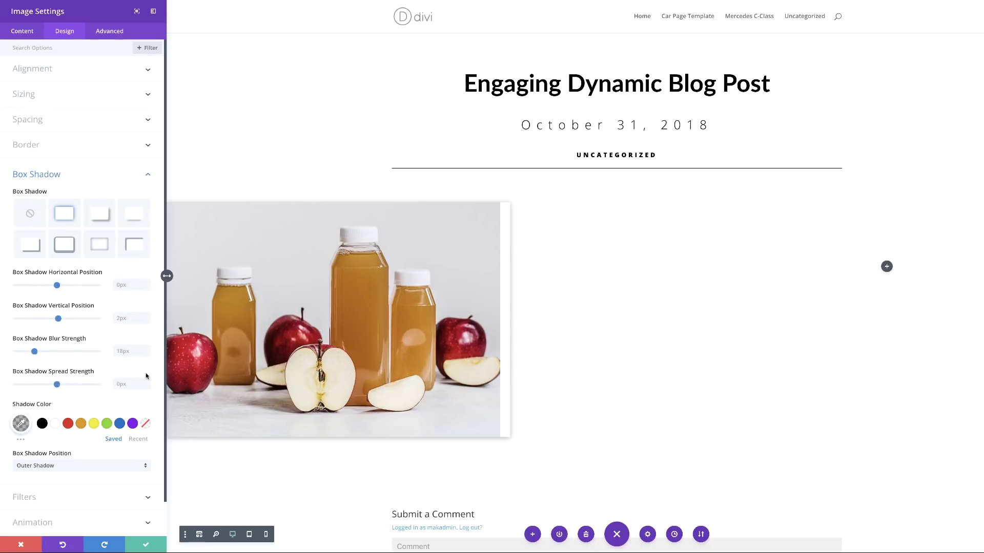
double_click(127, 319)
type("0px")
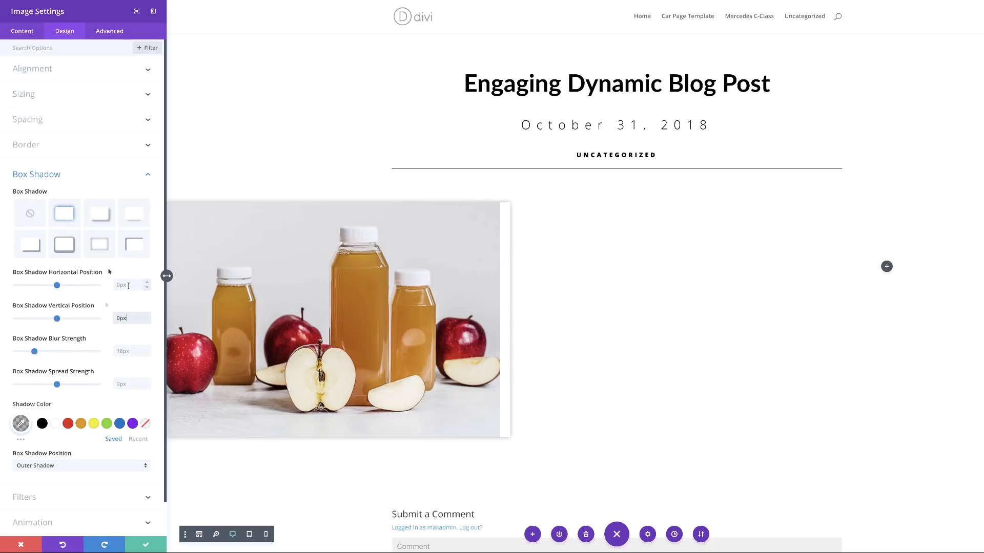
left_click(129, 285)
type("0")
left_click(124, 384)
type("80")
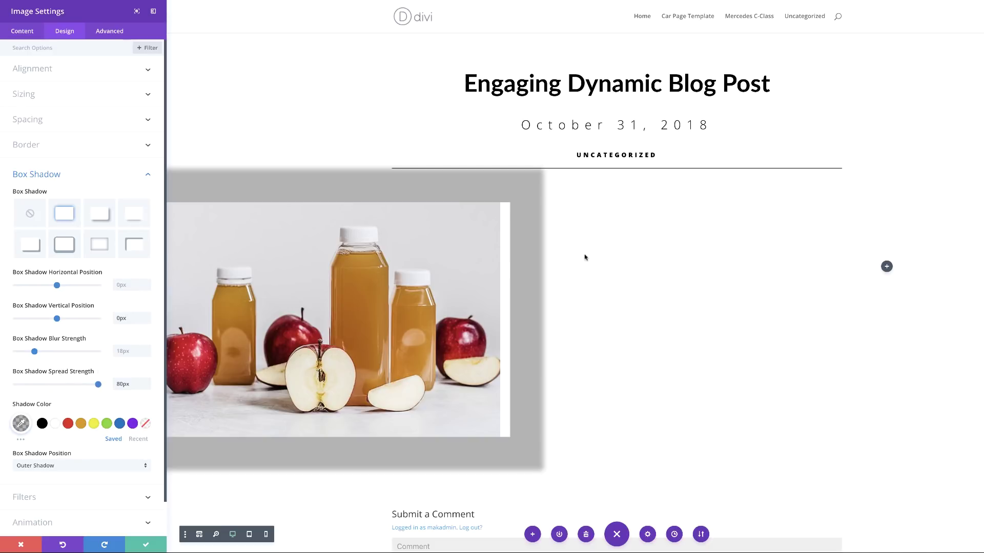
left_click(20, 423)
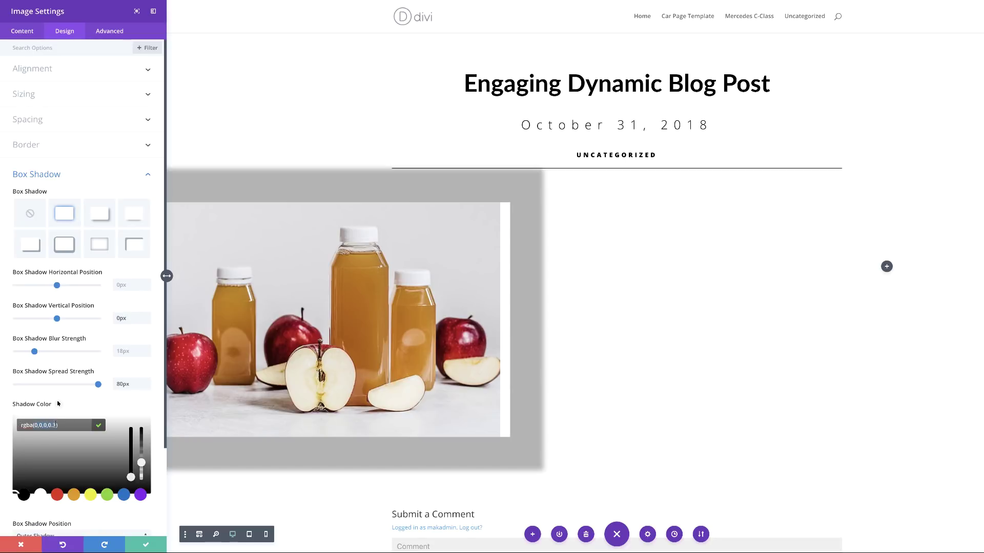
type("255,255,255,0)")
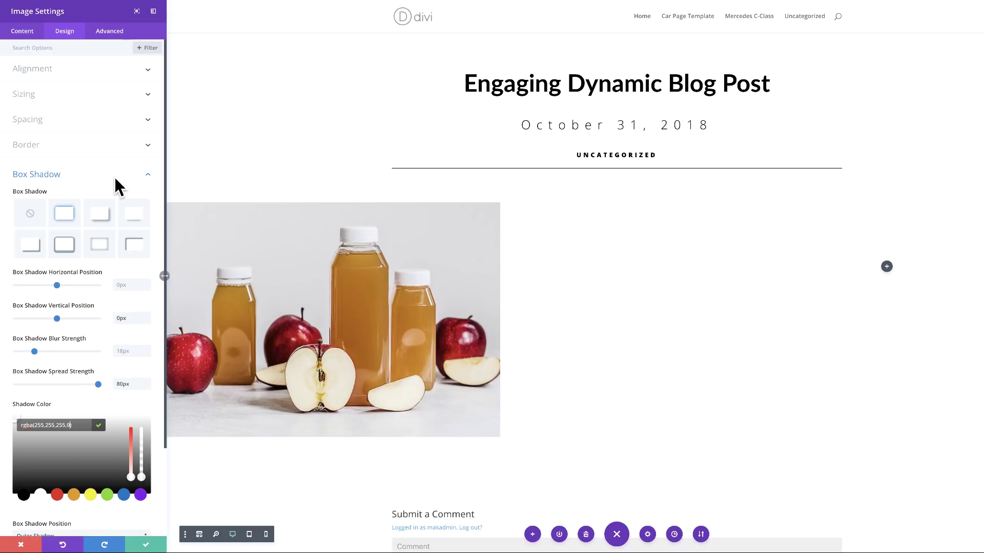
- Set the image shadow's hover horizontal position to 600px and its hover vertical position to 0px
left_click(110, 273)
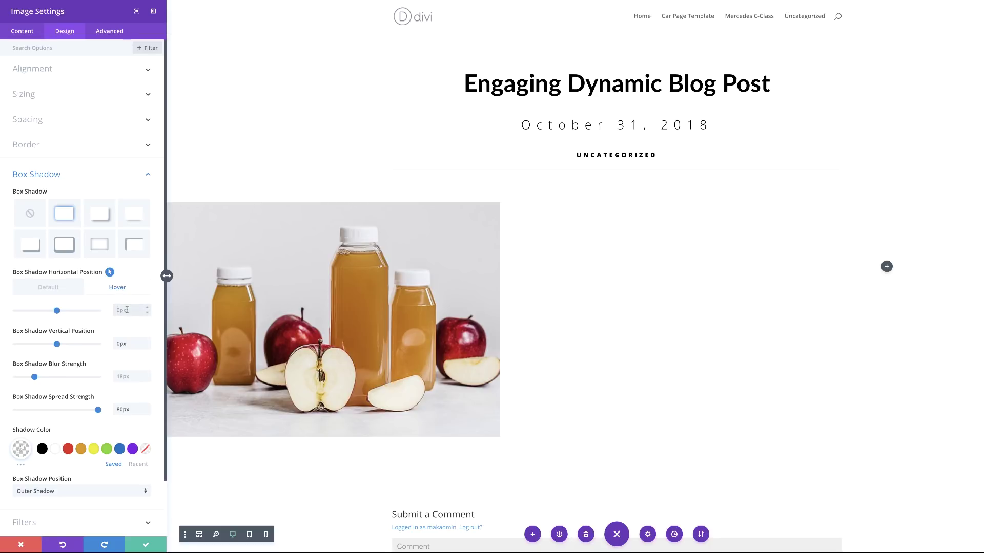
scroll(126, 310, "down", 2)
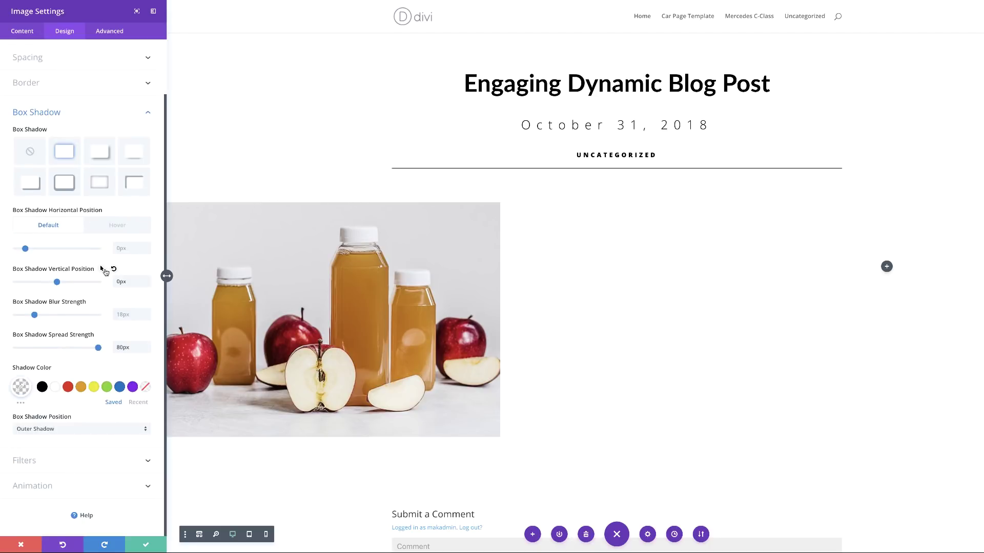
left_click(102, 269)
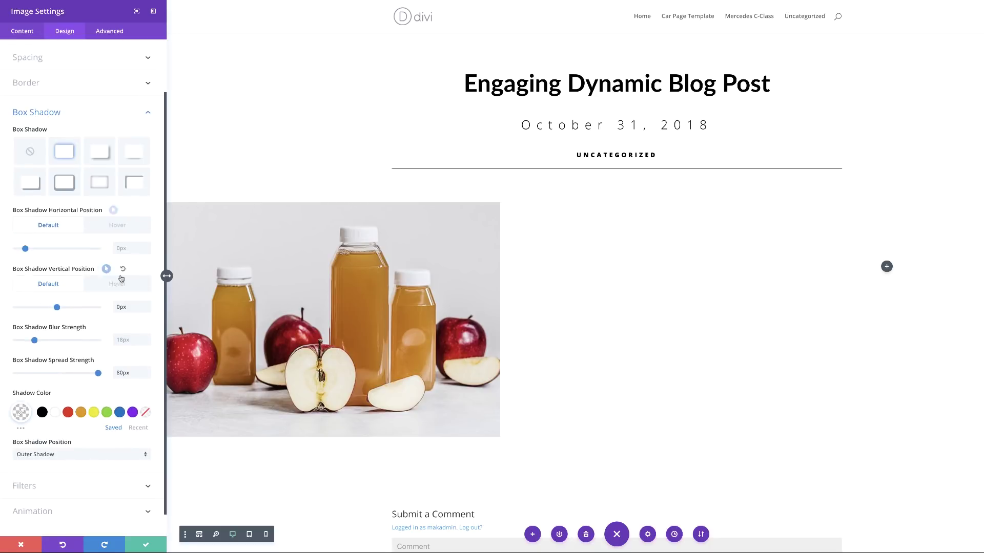
left_click(117, 284)
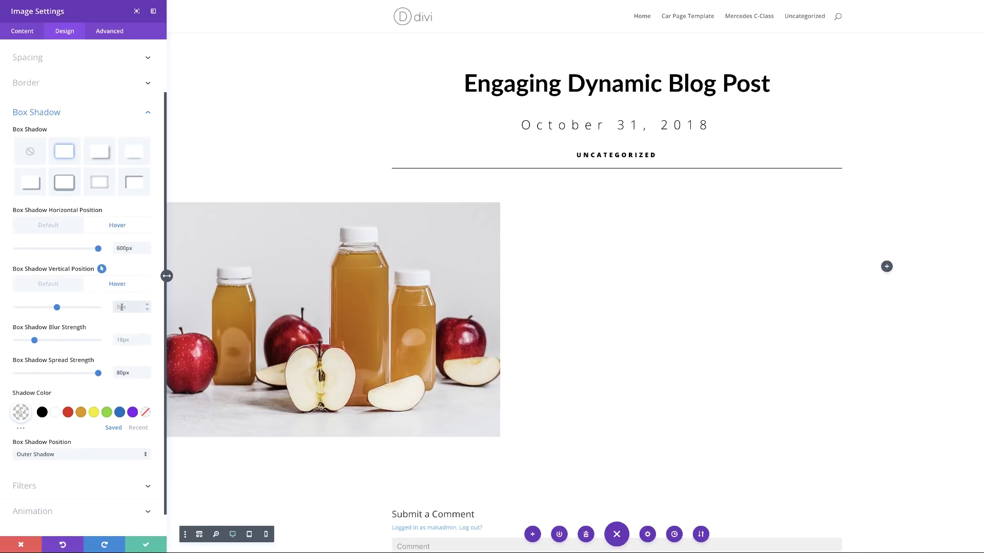
left_click(122, 306)
type("0")
- Set the image shadow's hover blur strength to 0px and enable hover options for its spread strength
left_click(94, 328)
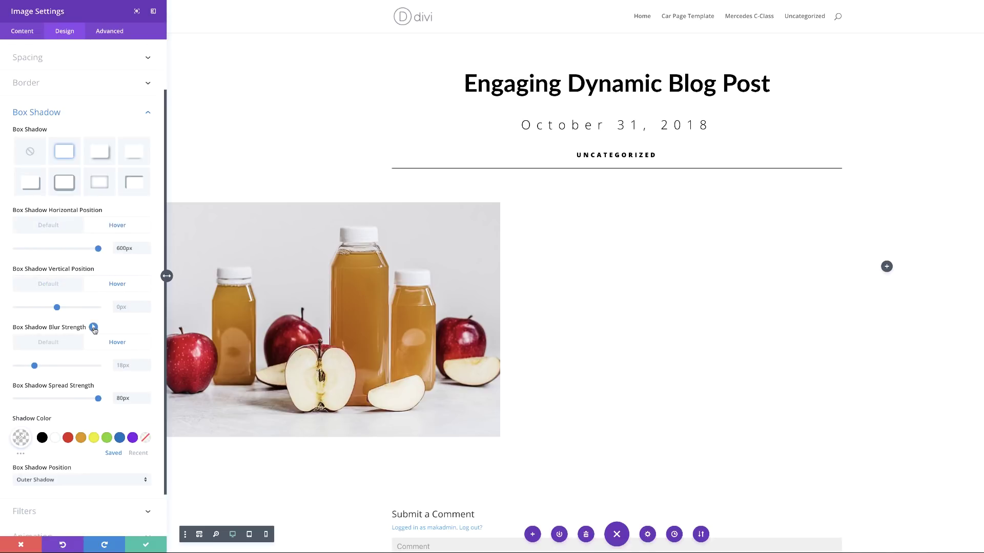
left_click(129, 368)
type("0px")
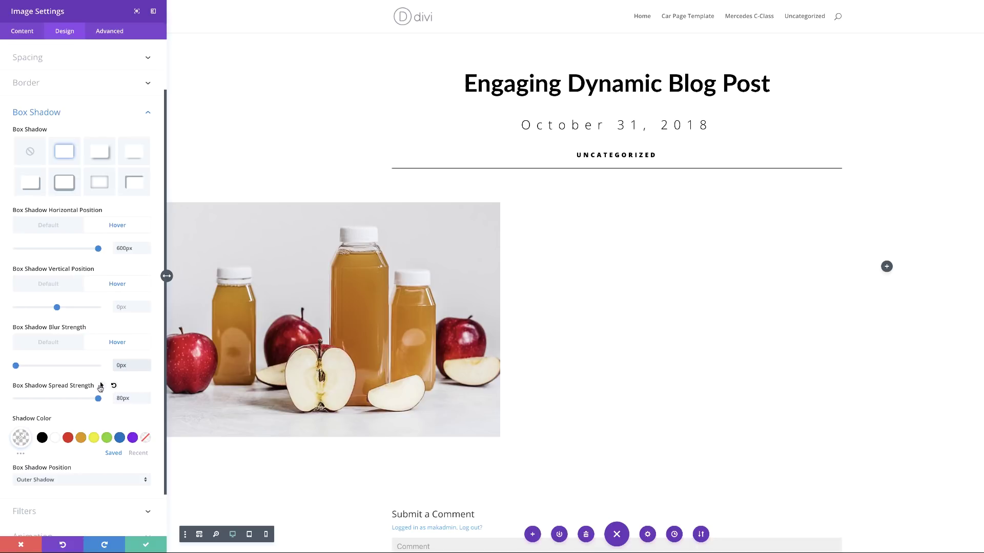
left_click(101, 386)
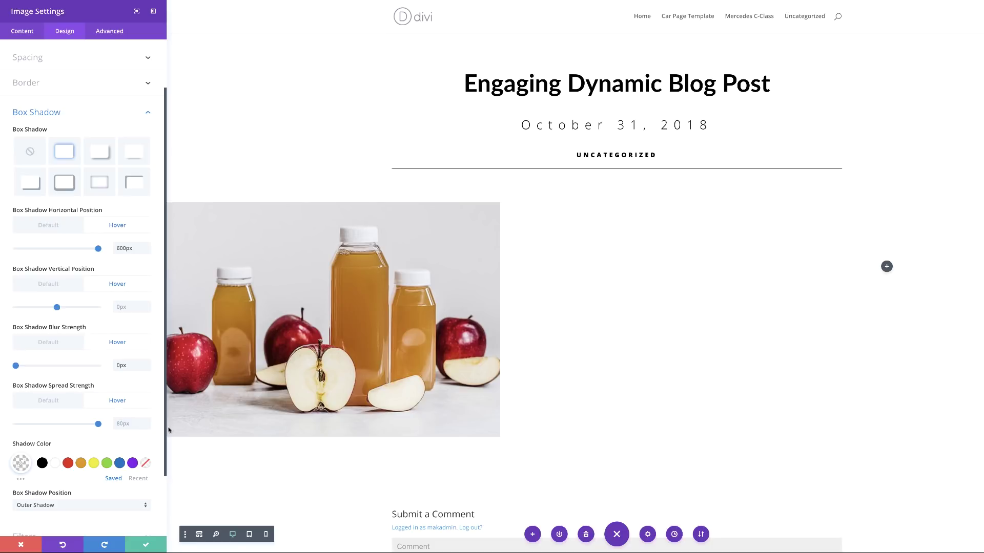
- Set the image shadow's hover color to a fully opaque dusty pink, and compare the default and hover settings
scroll(66, 431, "down", 2)
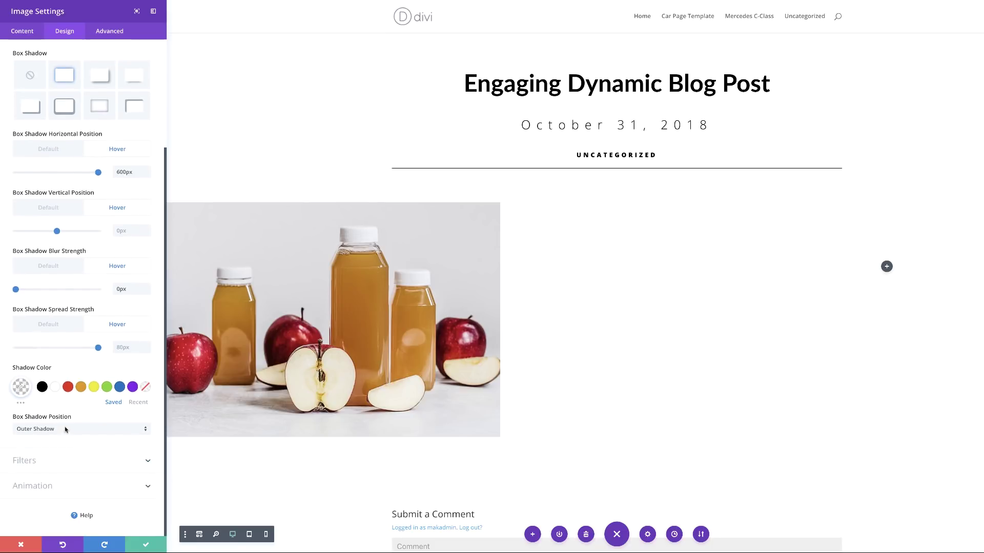
left_click(59, 368)
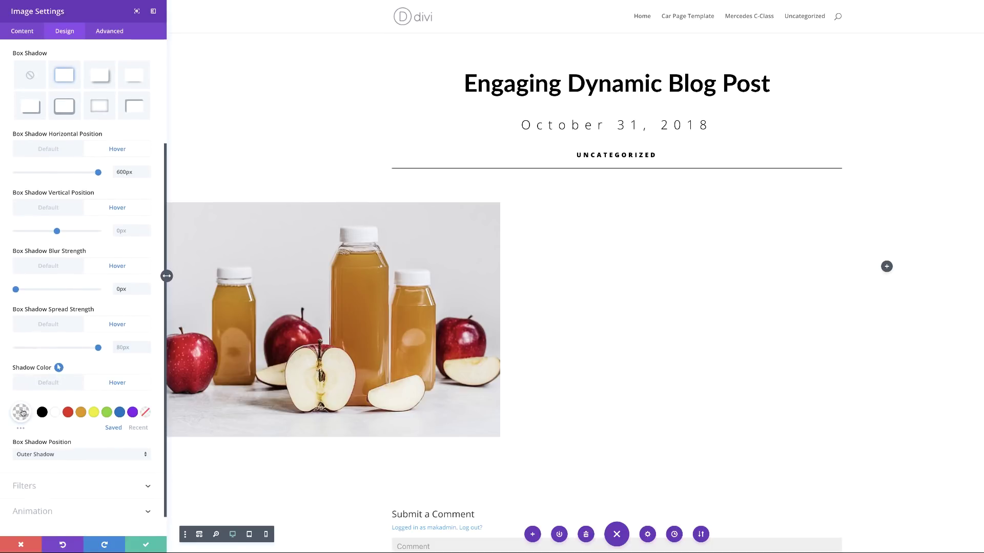
left_click(22, 414)
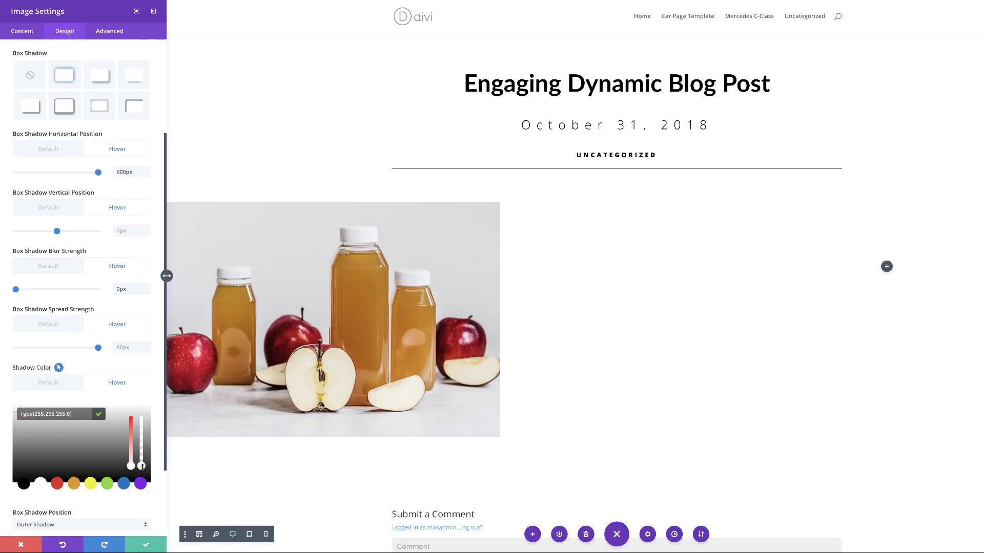
left_click_drag(142, 466, 143, 415)
left_click(9, 413)
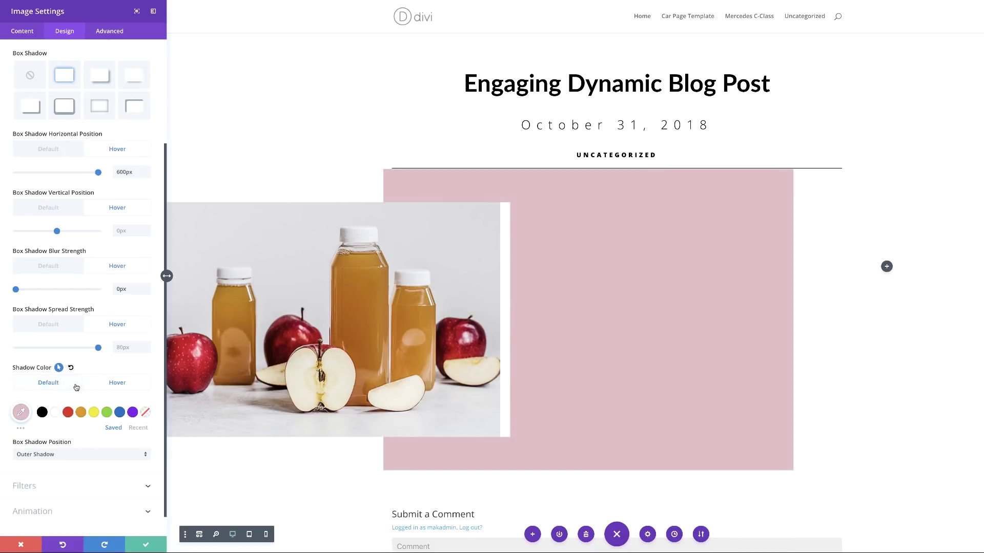
left_click(77, 383)
left_click(109, 385)
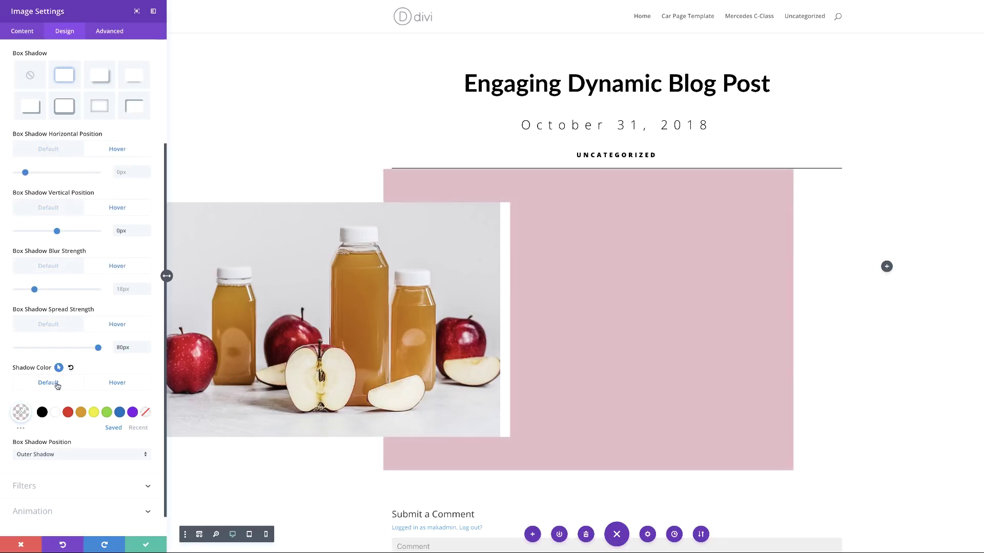
left_click(57, 385)
left_click(116, 384)
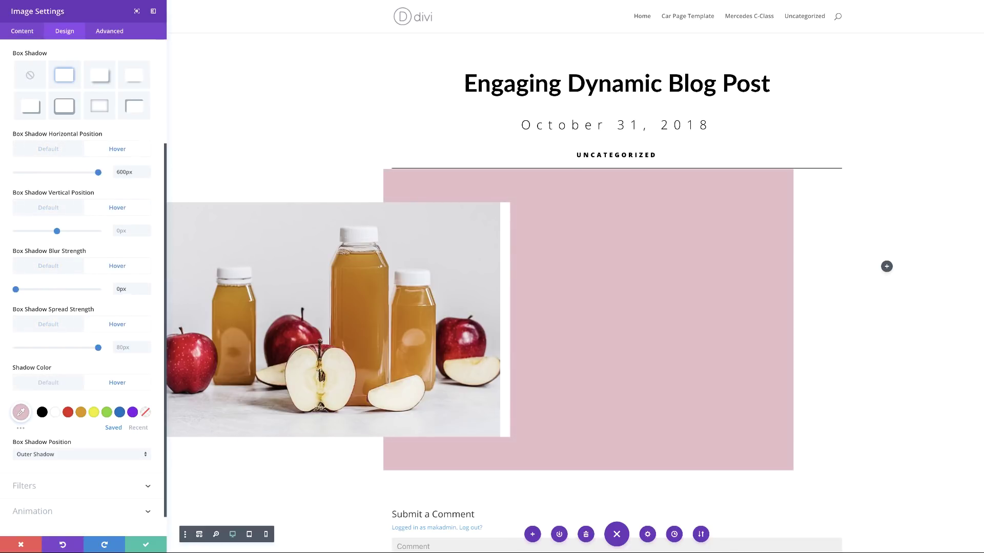
- Set the image module's transition duration to 1200ms and save the module
scroll(108, 41, "up", 3)
left_click(114, 32)
left_click(52, 174)
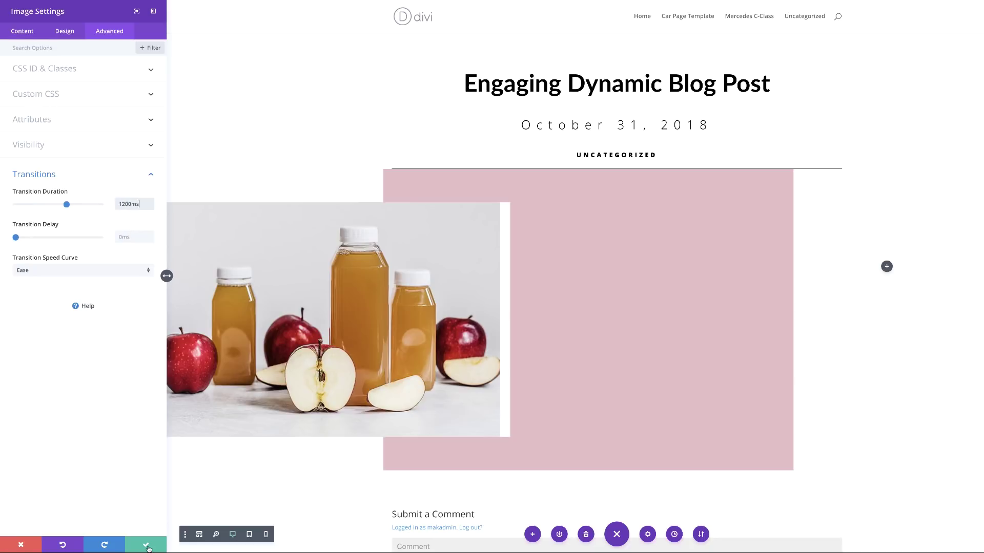
left_click(147, 546)
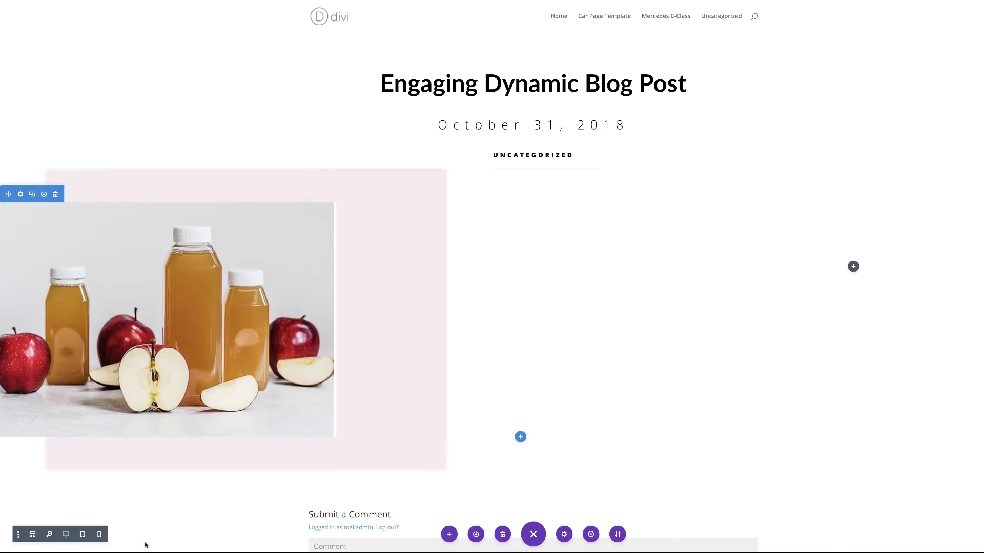
- Move the post title, date and category modules into the featured-image row's second column, and delete the emptied header section
left_click(853, 266)
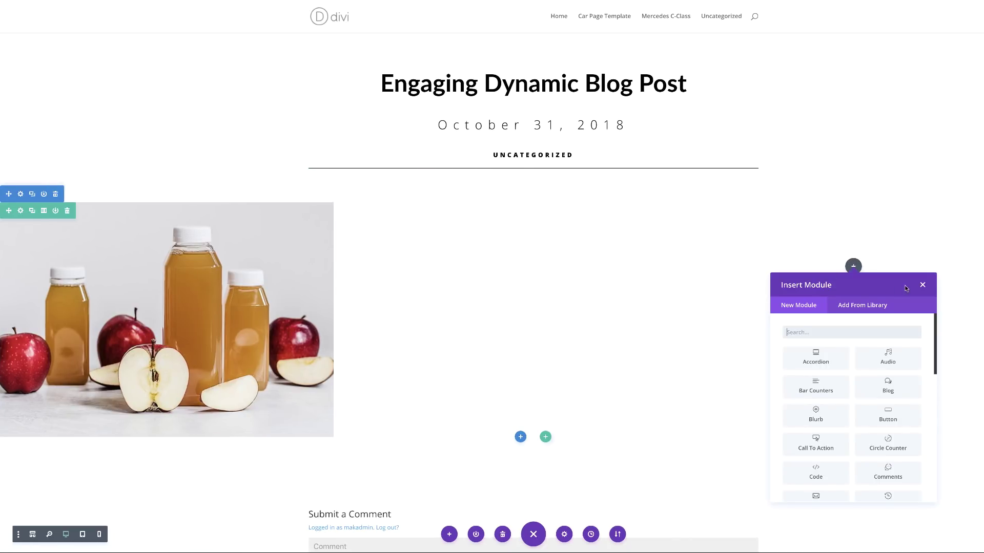
left_click(922, 285)
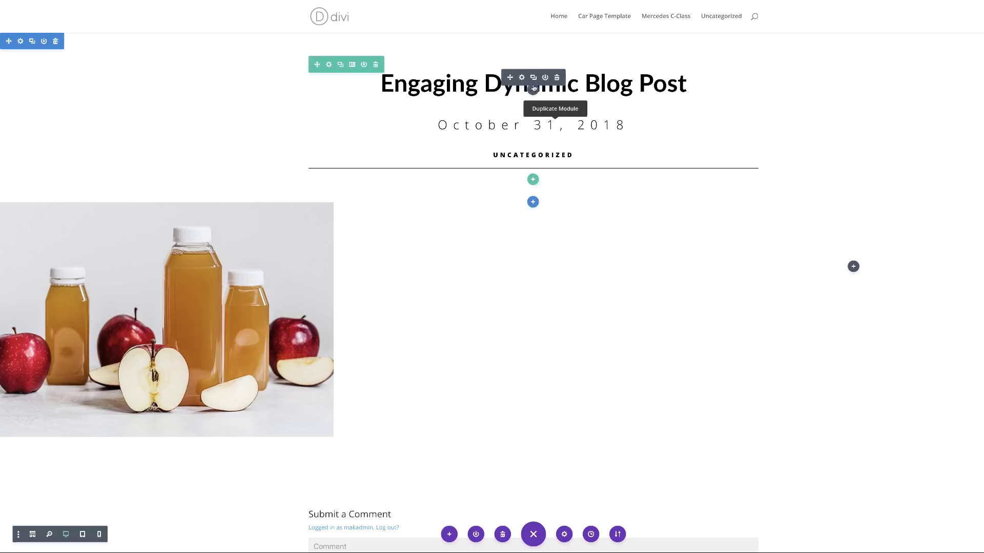
left_click_drag(509, 77, 752, 216)
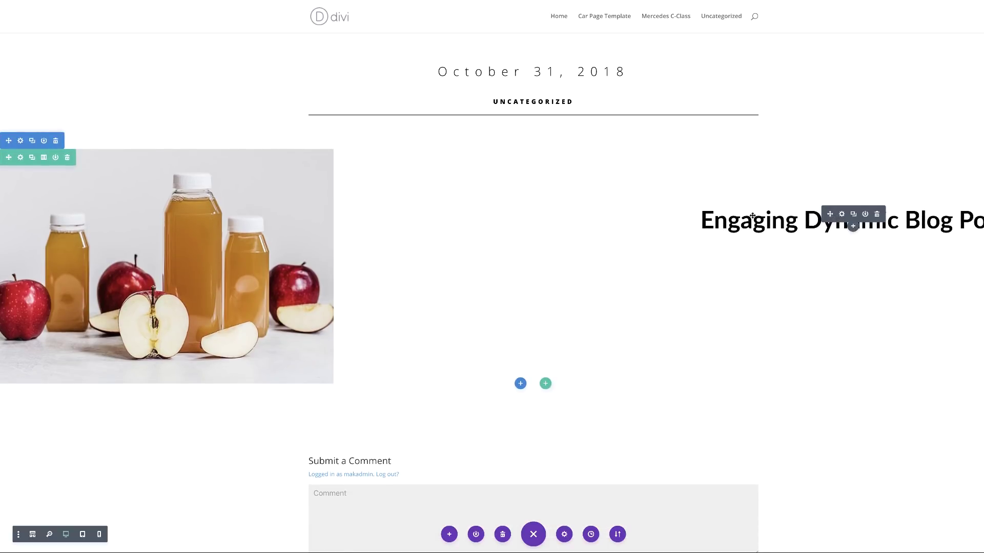
left_click(562, 71)
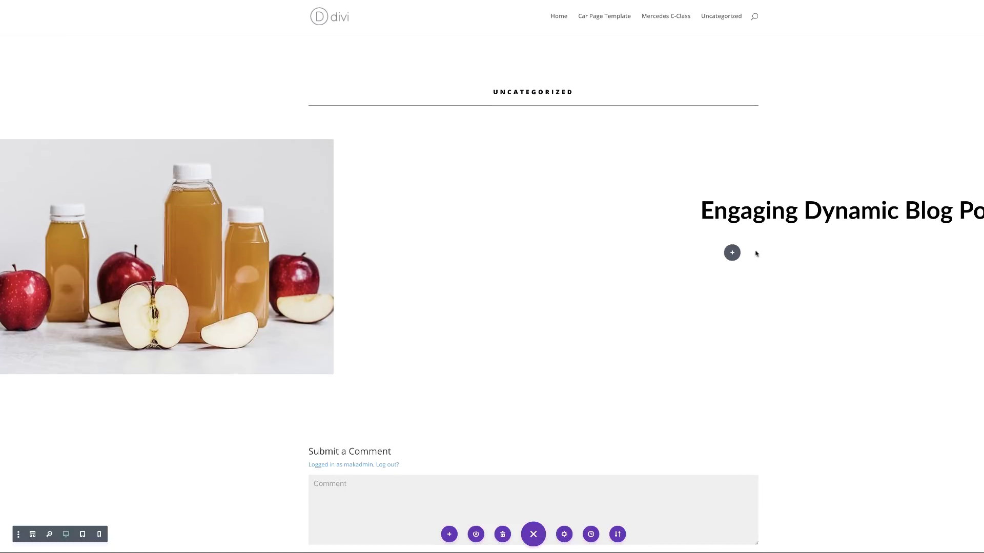
left_click_drag(818, 224, 818, 224)
left_click_drag(602, 158, 807, 259)
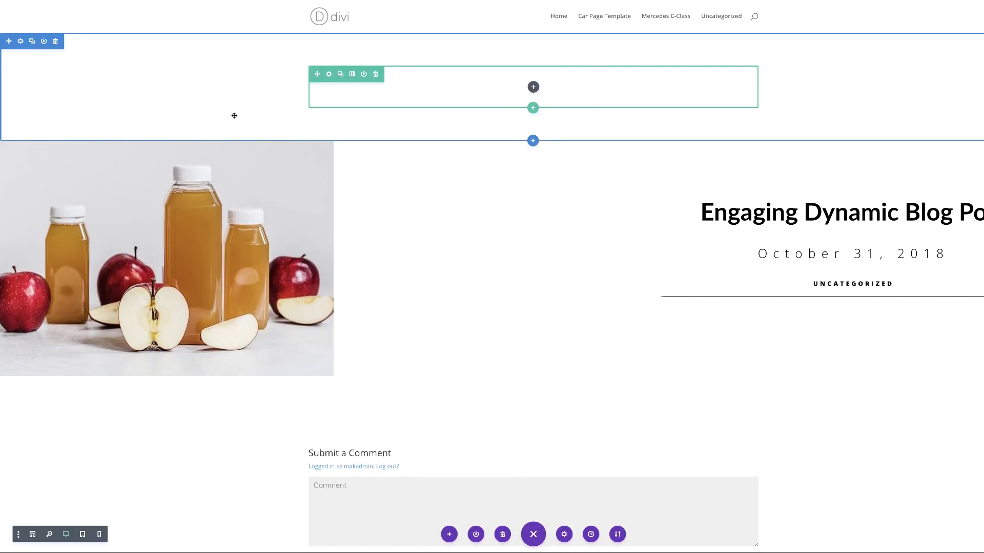
left_click(55, 42)
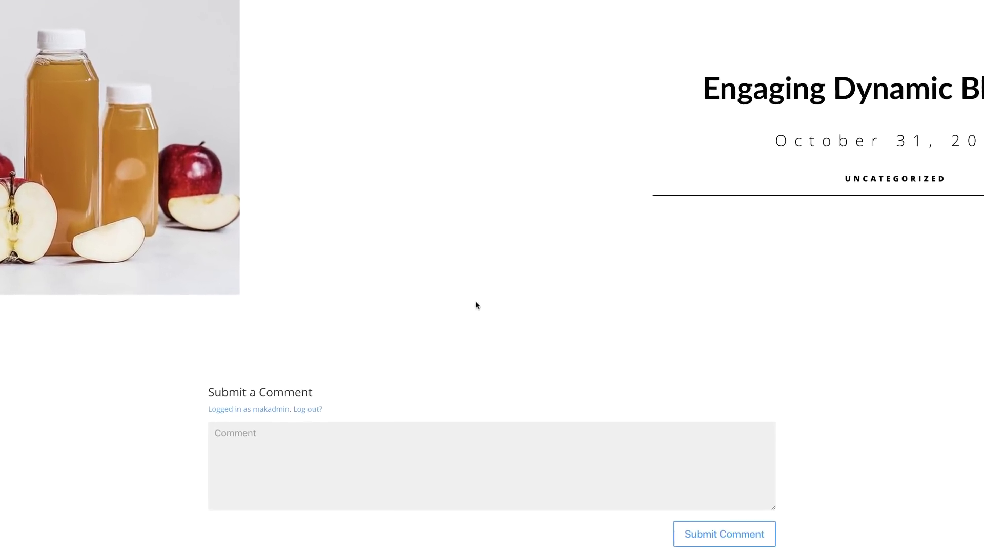
- Insert a new regular section directly below the featured-image section
left_click(476, 296)
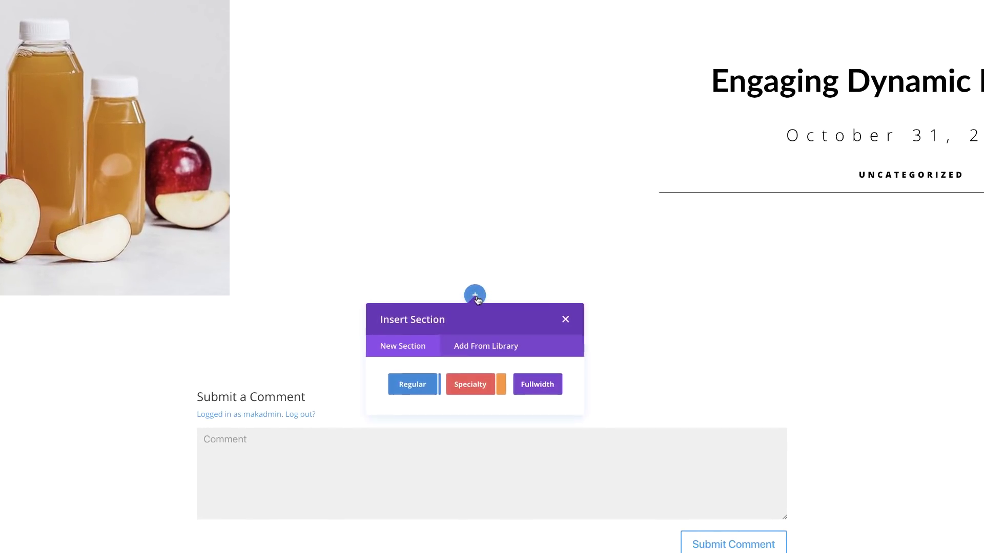
left_click(410, 392)
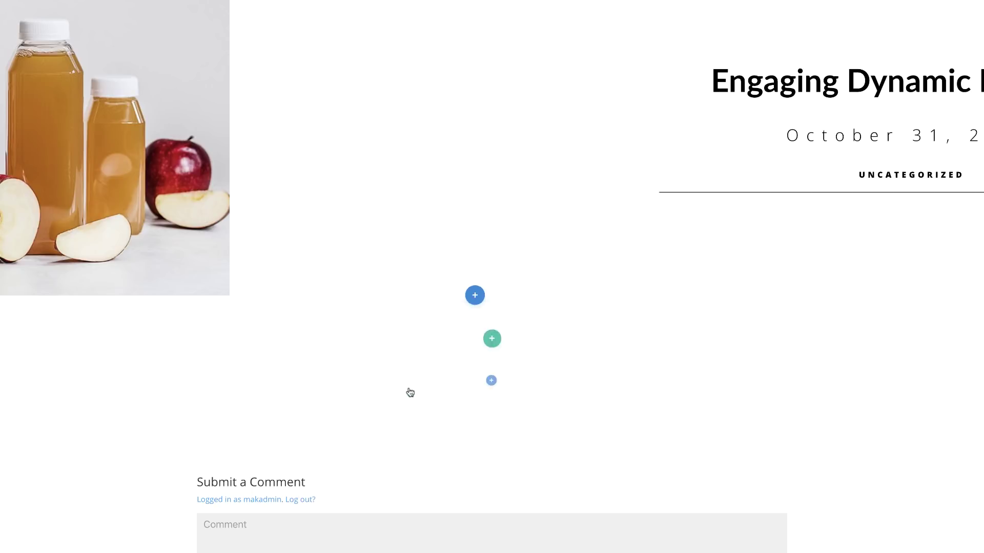
left_click(583, 70)
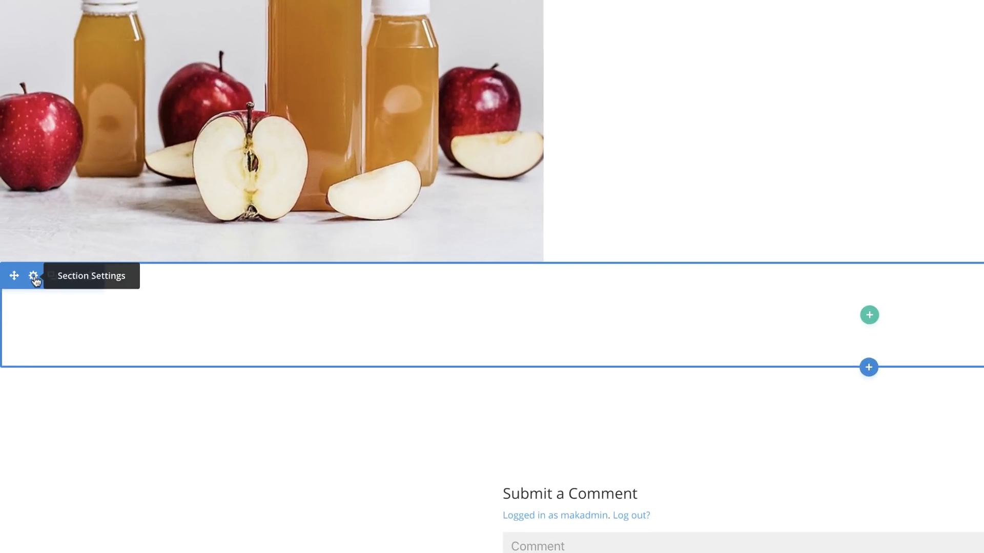
- Give the new section below the featured image a single-wave top divider and color the divider white (#ffffff)
left_click(33, 275)
left_click(65, 30)
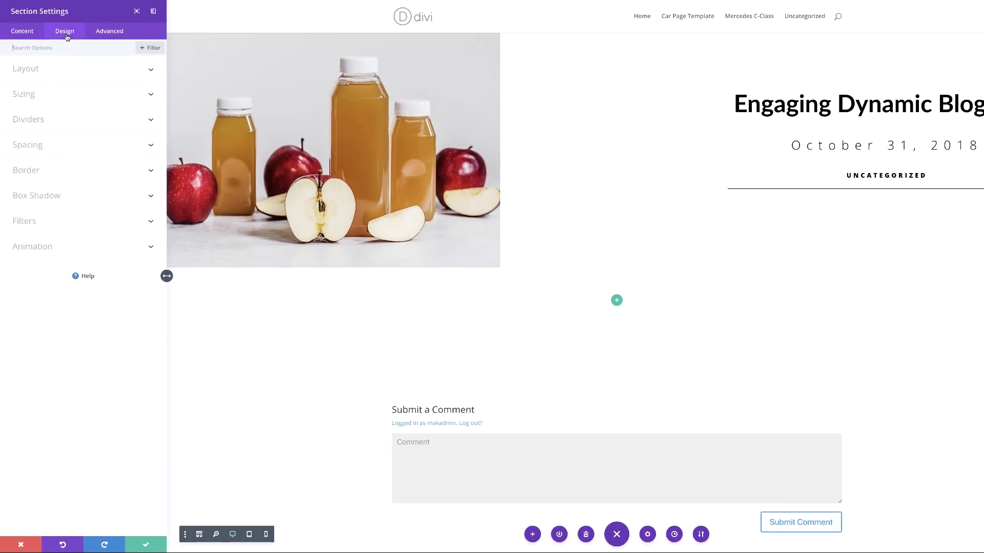
left_click(43, 123)
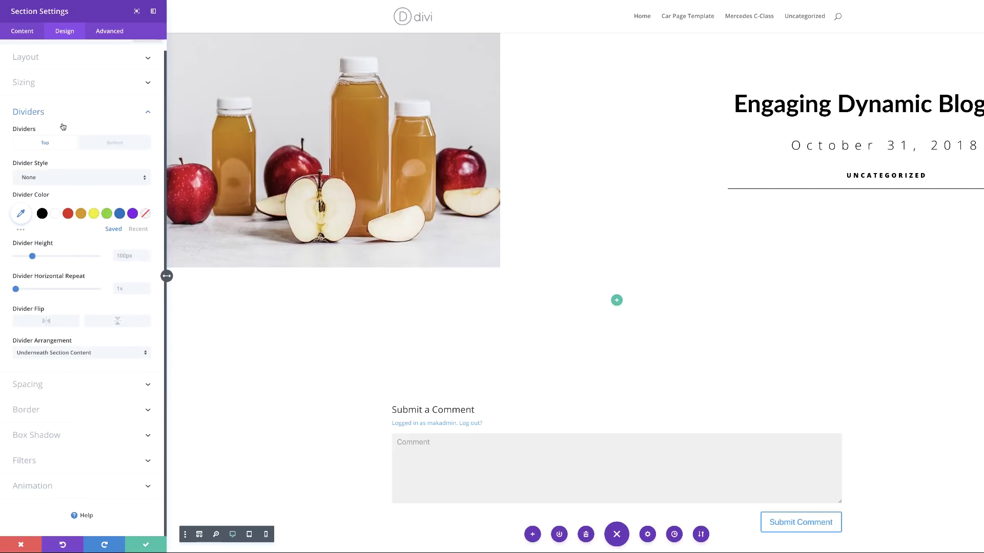
left_click(82, 177)
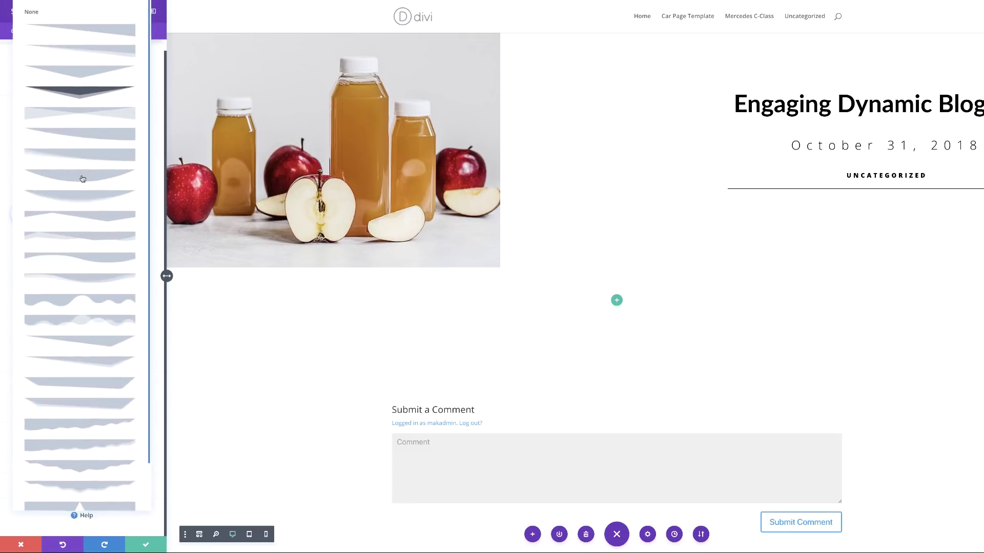
left_click(107, 261)
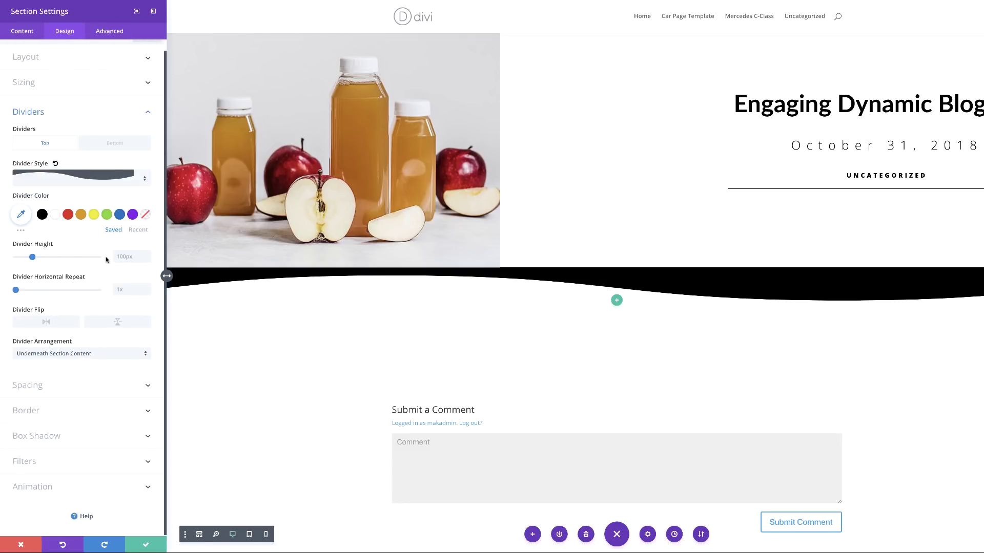
left_click(55, 215)
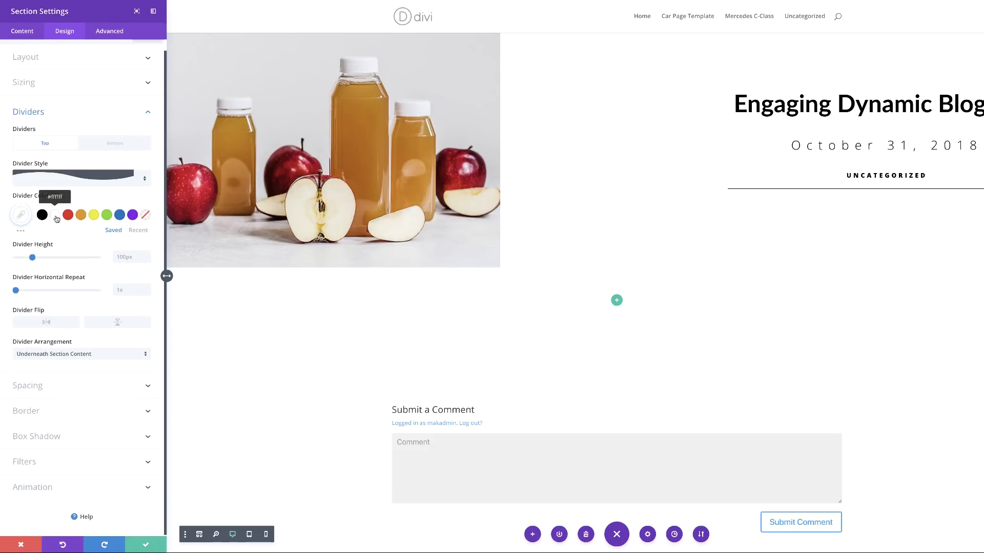
- Set the top divider's height to 50px and its arrangement to On Top Of Section Content
left_click(124, 259)
type("50px")
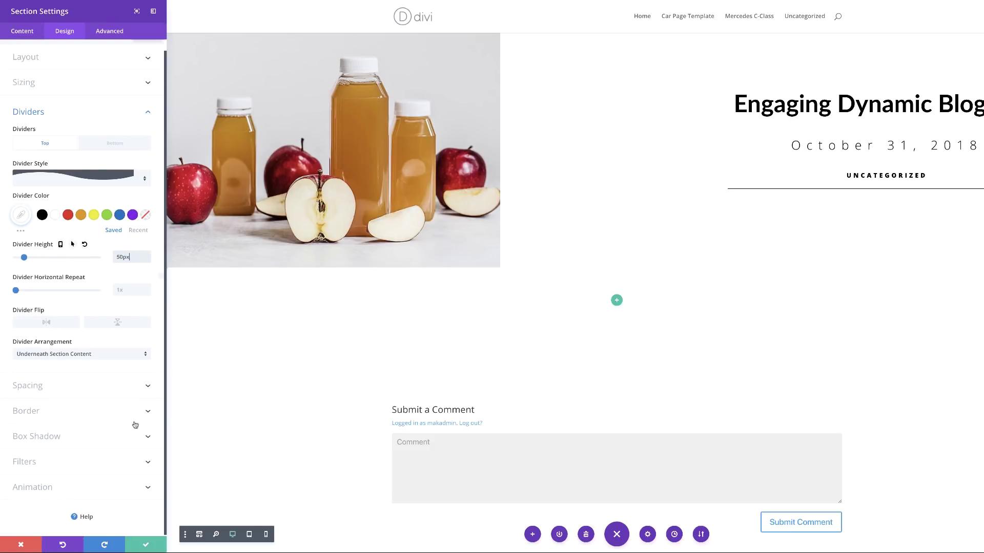
left_click(84, 356)
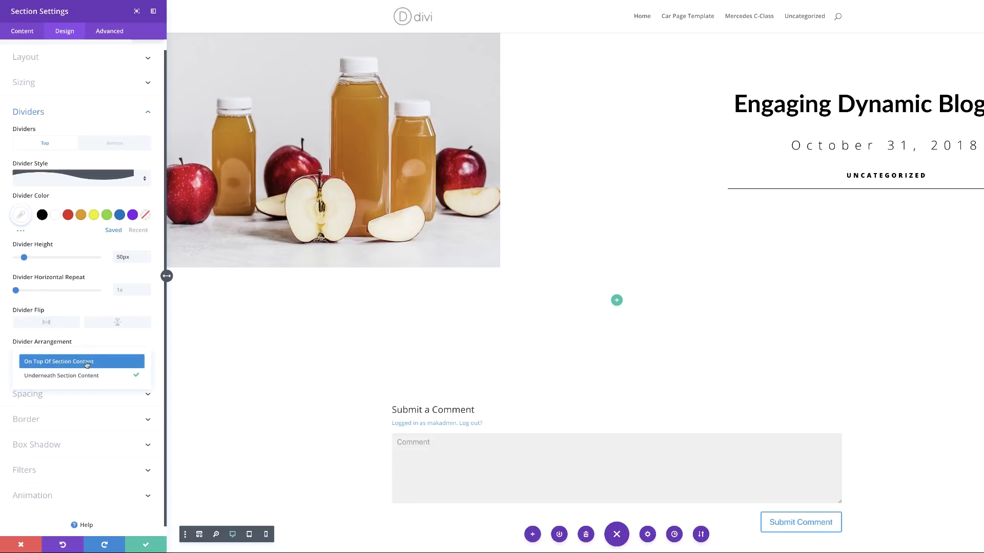
left_click(88, 363)
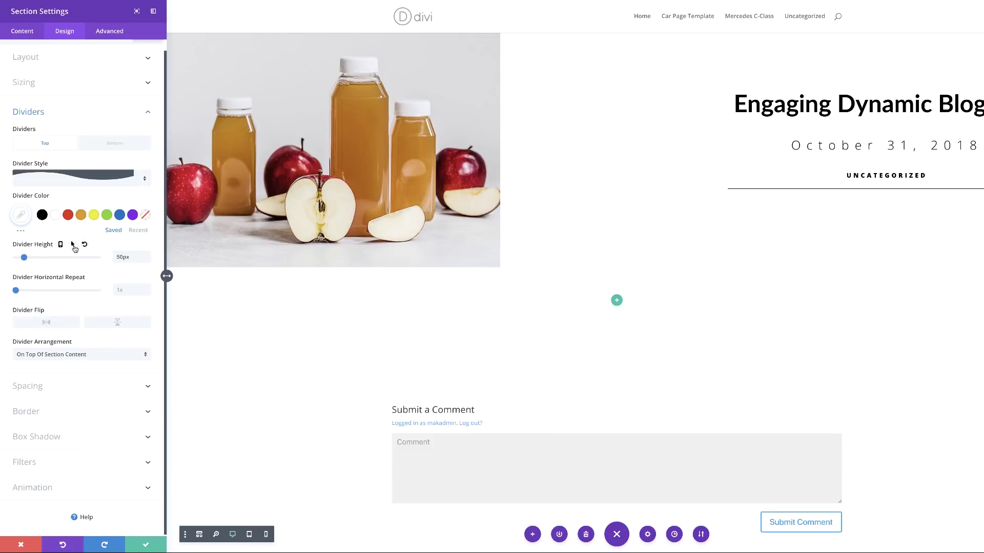
- Enable a hover value for the divider height, and set the section's top and bottom custom padding to 0px
left_click(73, 245)
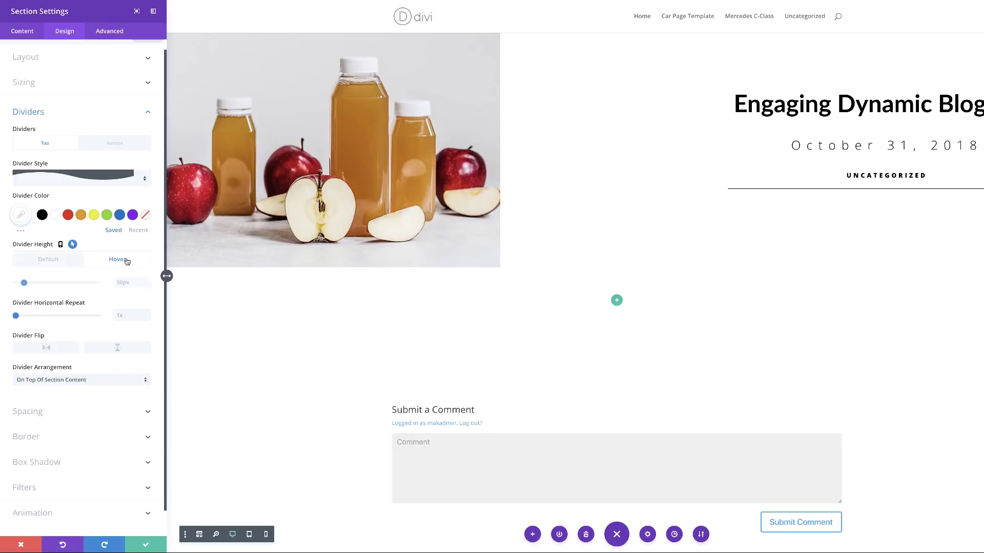
left_click(121, 282)
left_click(35, 412)
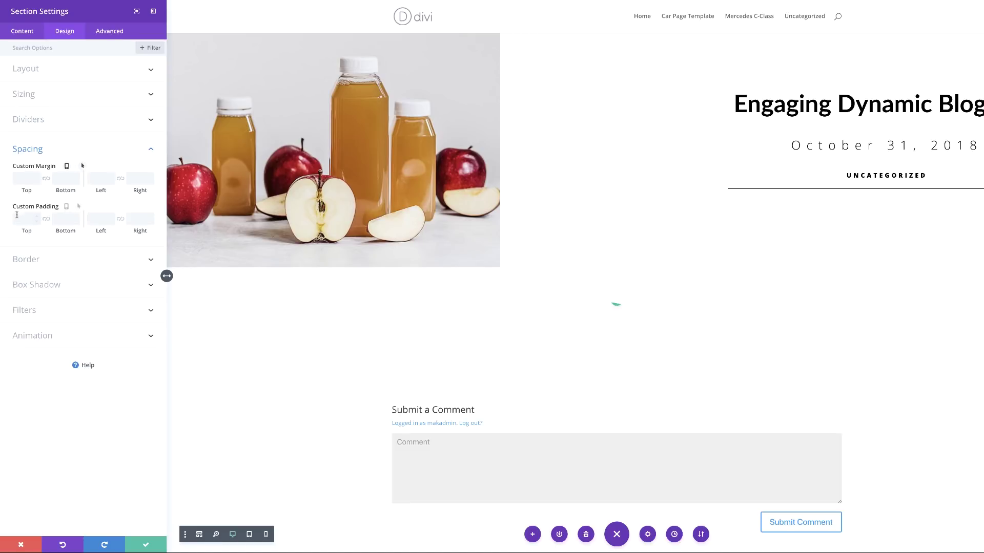
left_click(46, 218)
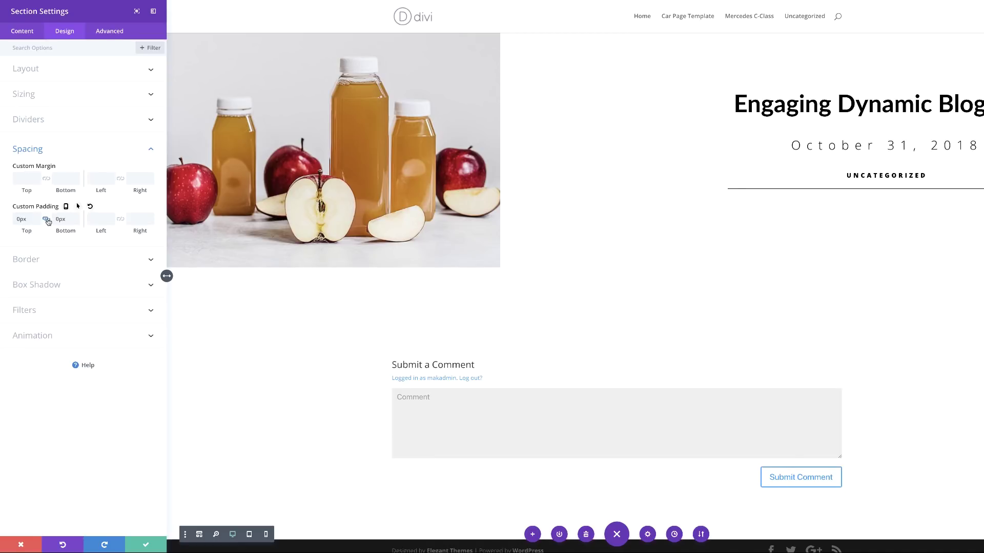
- Adjust the section's transition duration and save the section settings
left_click(118, 32)
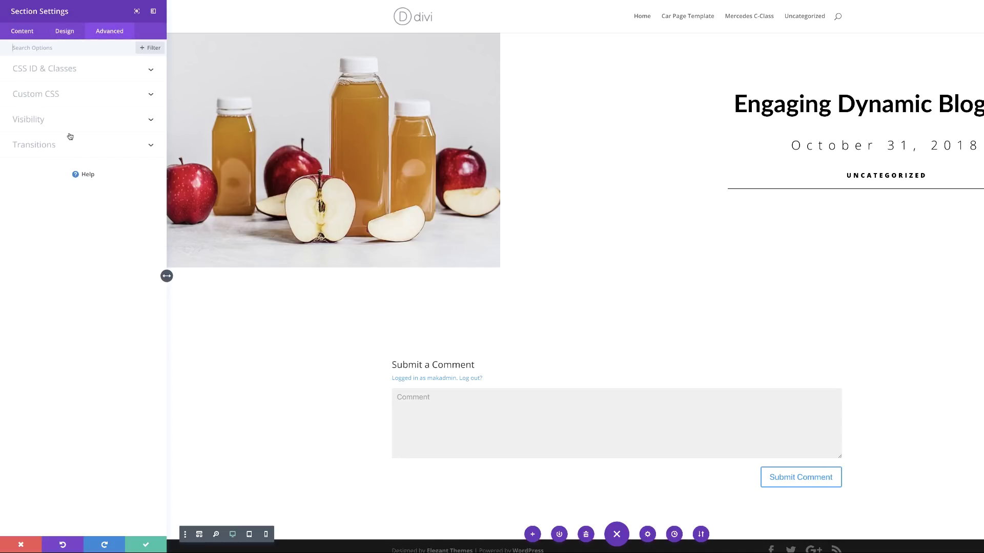
left_click(59, 146)
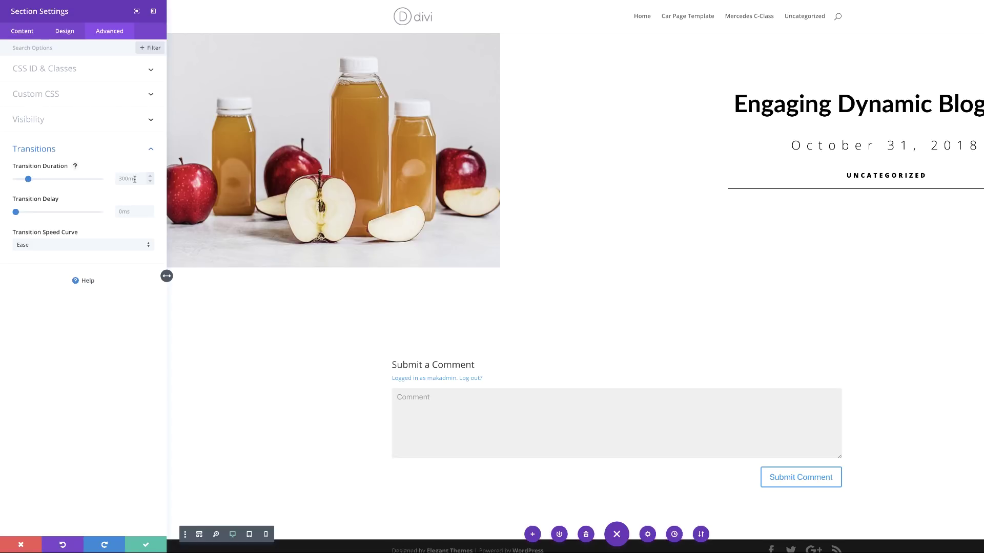
left_click(147, 545)
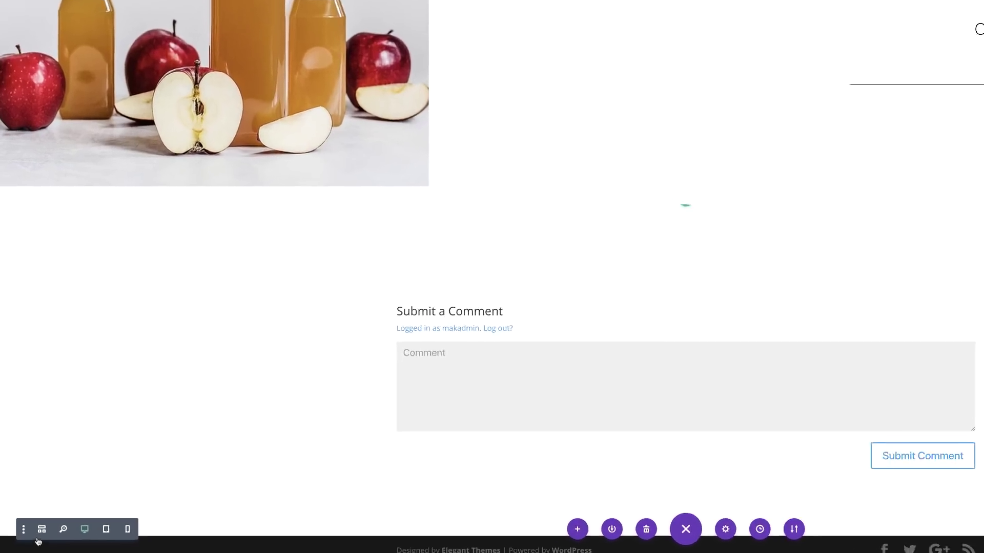
- Insert a single-column row into the divider section in wireframe view, and return to desktop view without adding a module
left_click(52, 528)
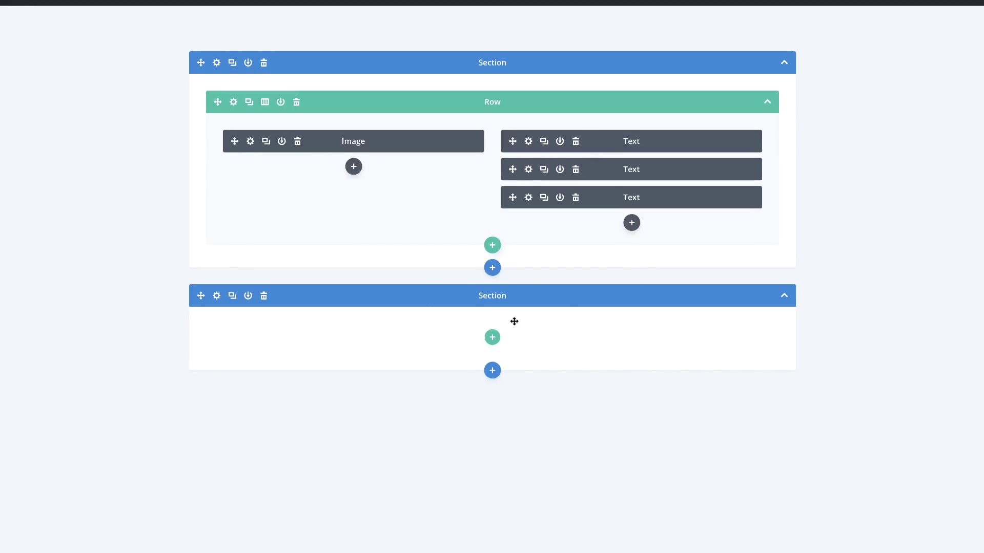
left_click(492, 338)
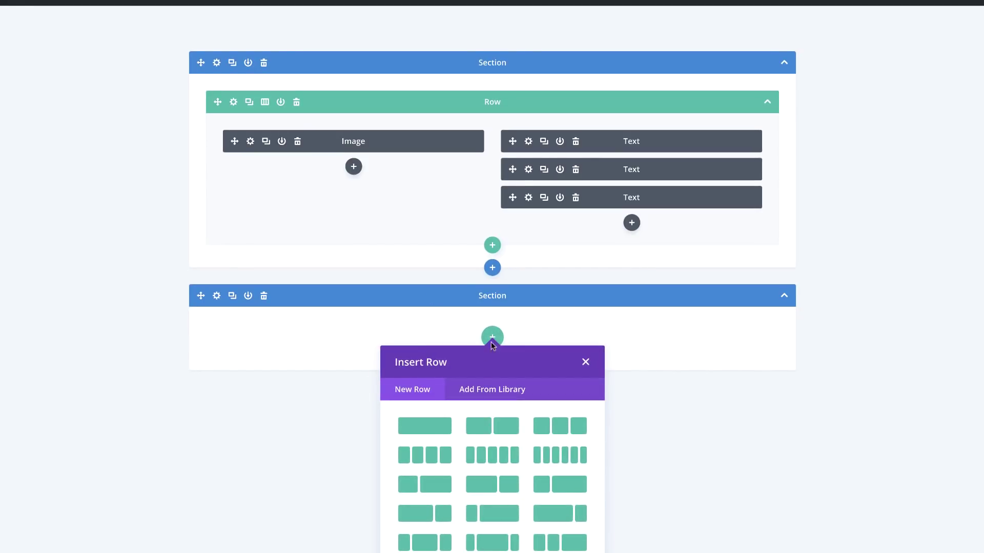
left_click(433, 426)
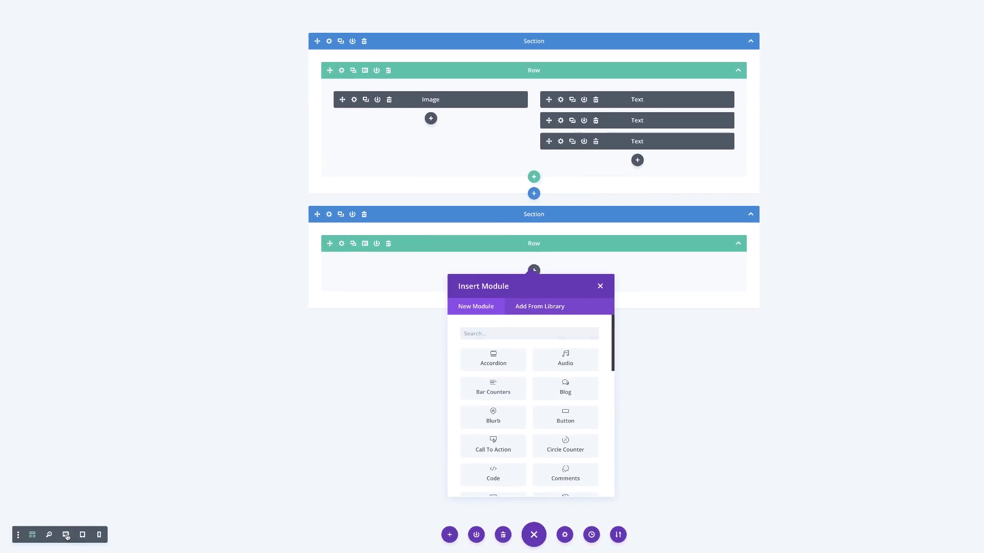
left_click(66, 535)
left_click(600, 287)
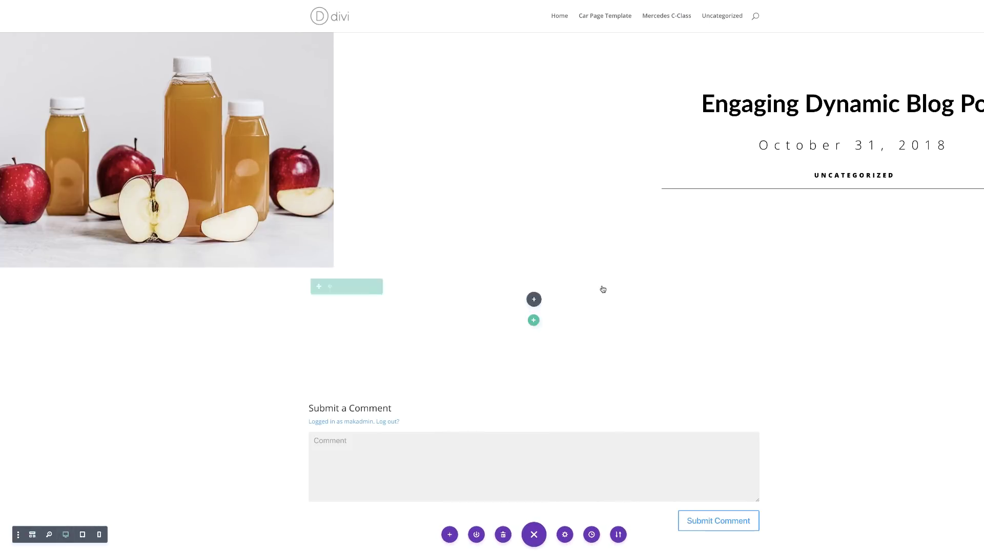
- Set the new row's default background color to white (#ffffff)
left_click(329, 288)
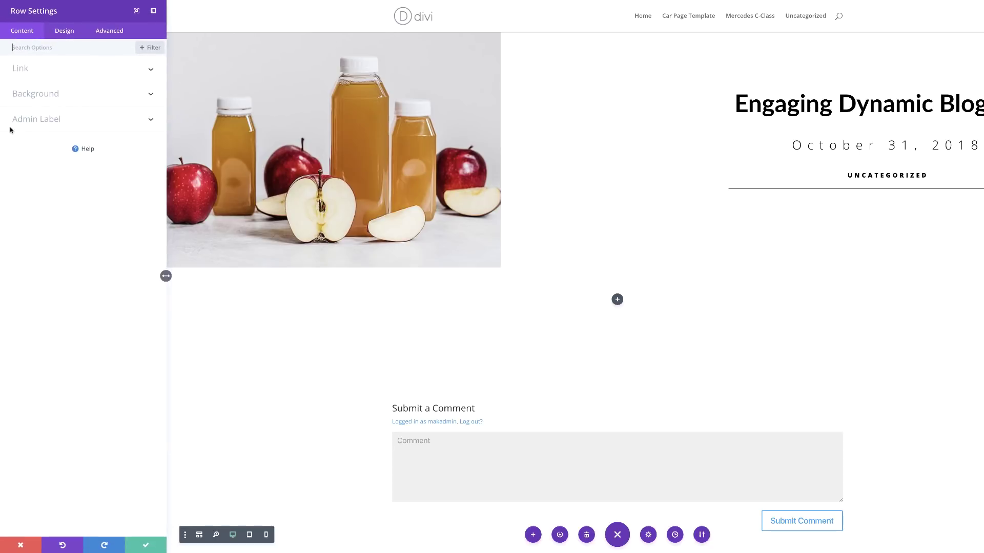
left_click(27, 104)
left_click(82, 180)
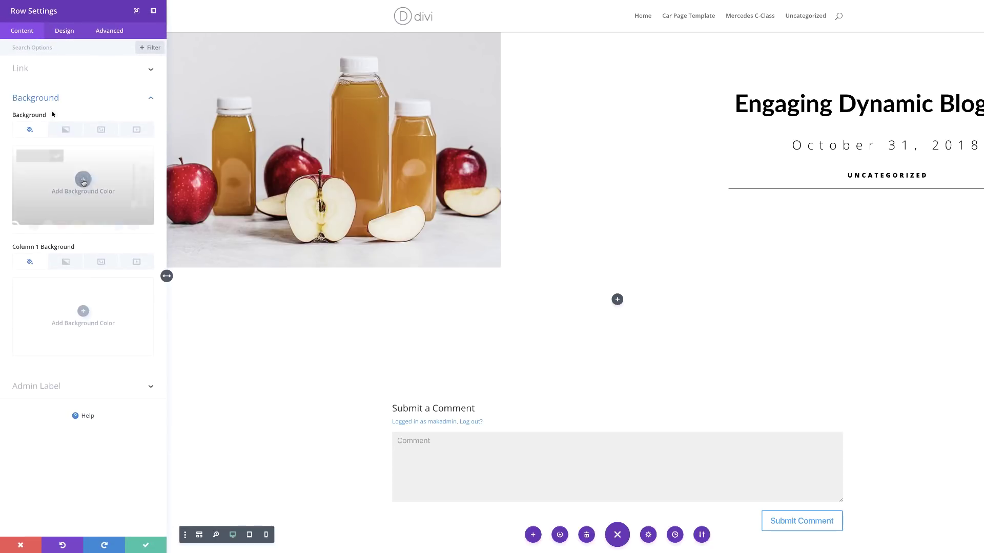
left_click(42, 226)
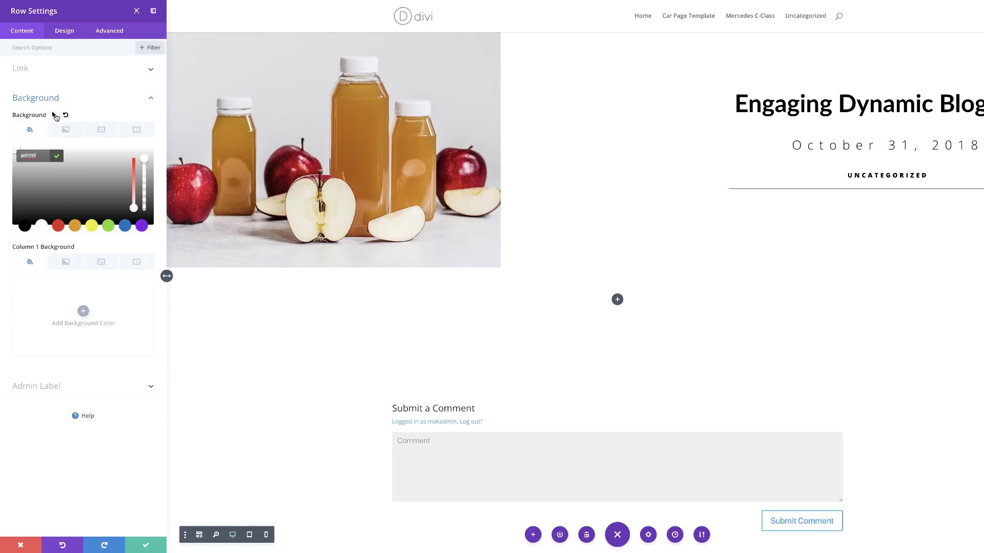
- Enable hover for the row background and set its hover color to semi-transparent white, rgba(255,255,255,0.66)
left_click(54, 115)
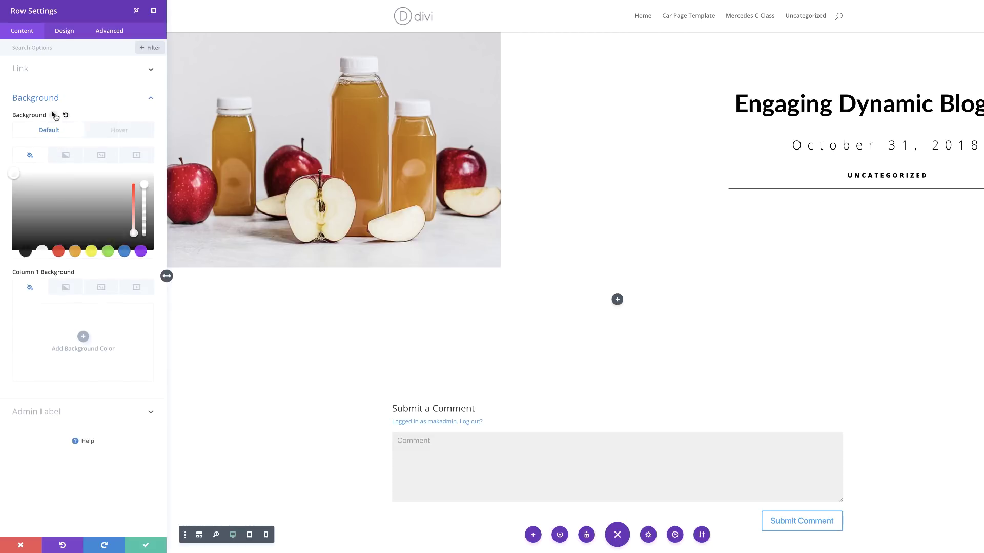
left_click(32, 158)
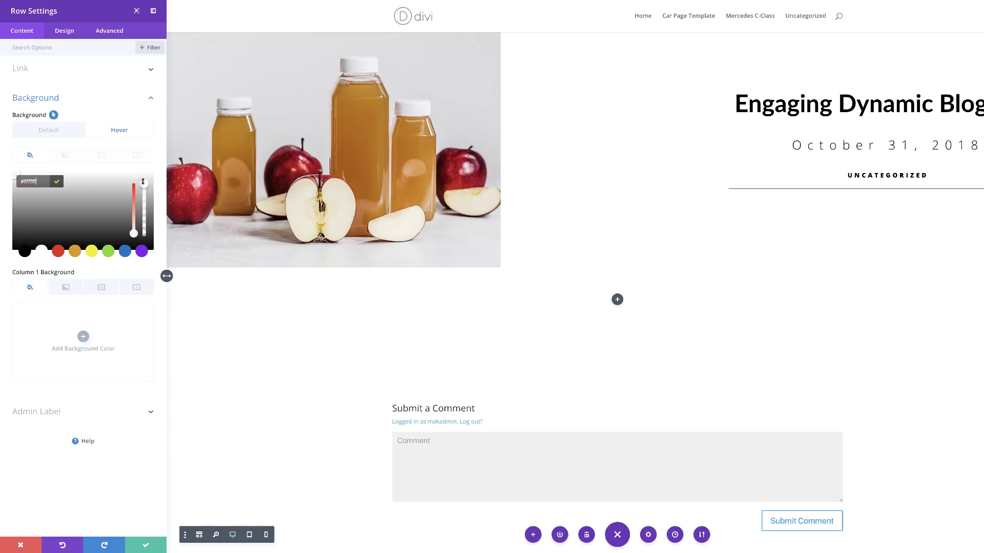
left_click_drag(144, 185, 152, 207)
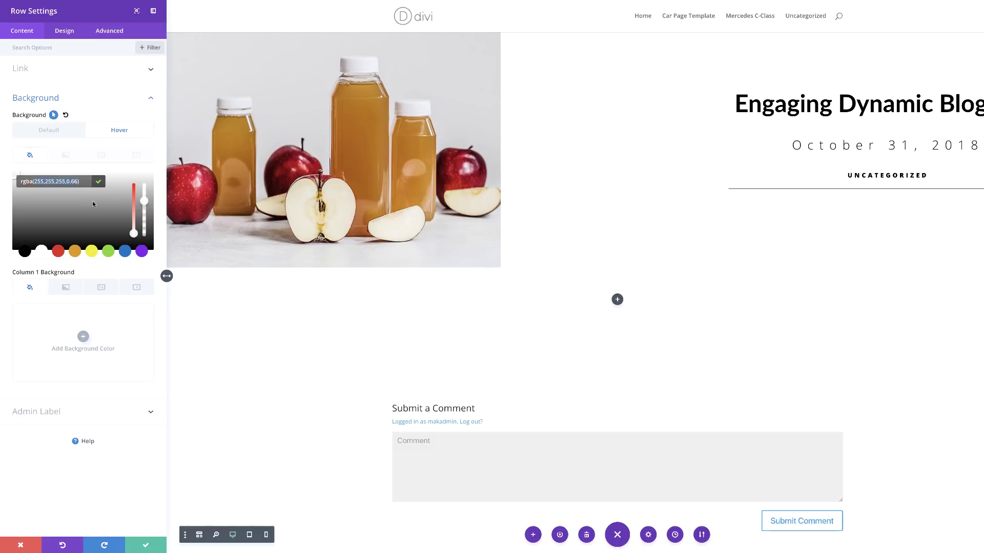
type("255,255,255,0.56")
- Use the dynamic Featured Image as the row's default background image and set its blend mode to Screen
left_click(51, 132)
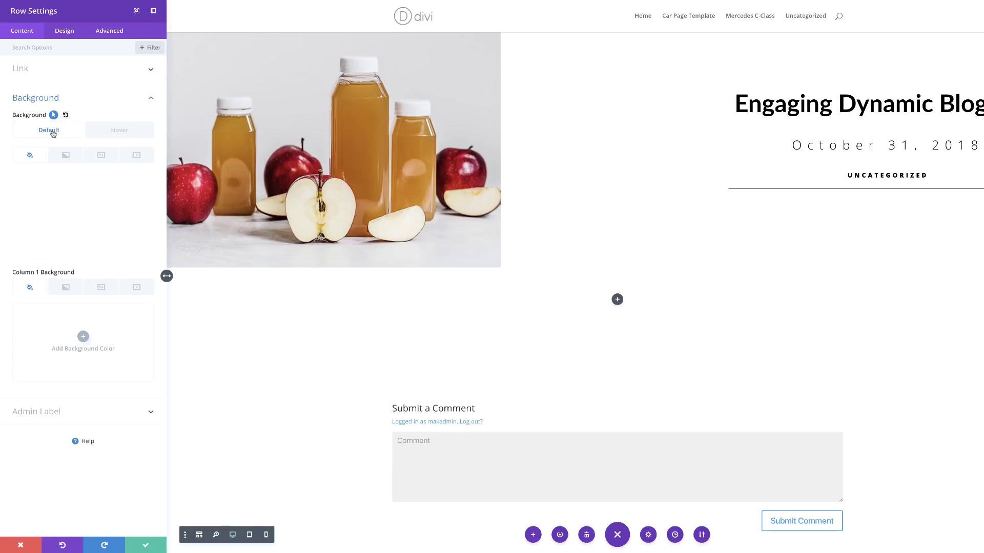
left_click(101, 156)
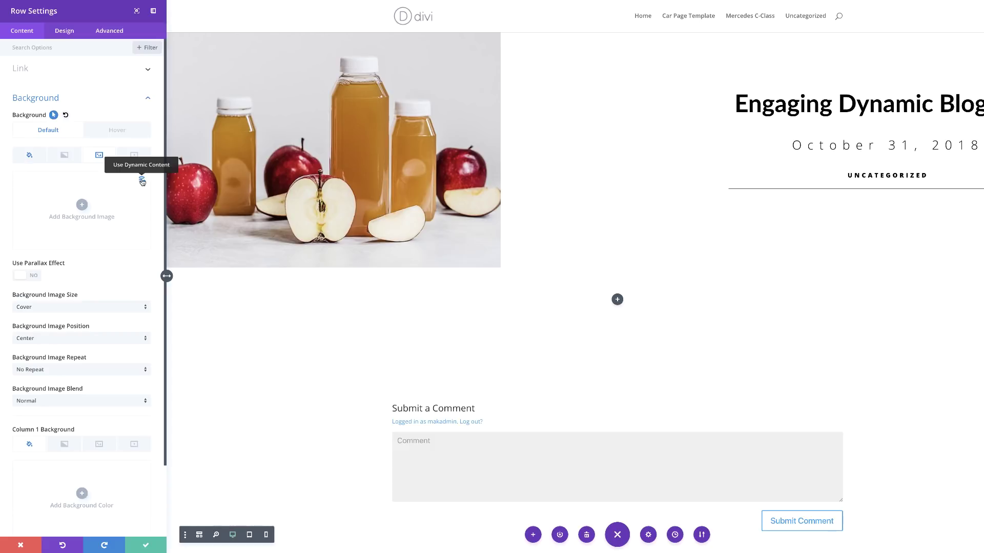
left_click(142, 180)
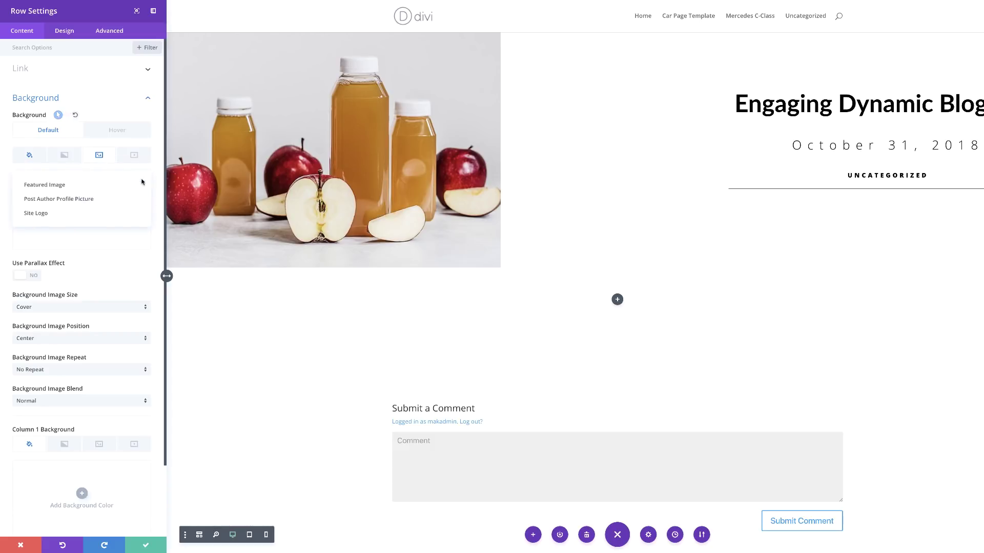
left_click(106, 185)
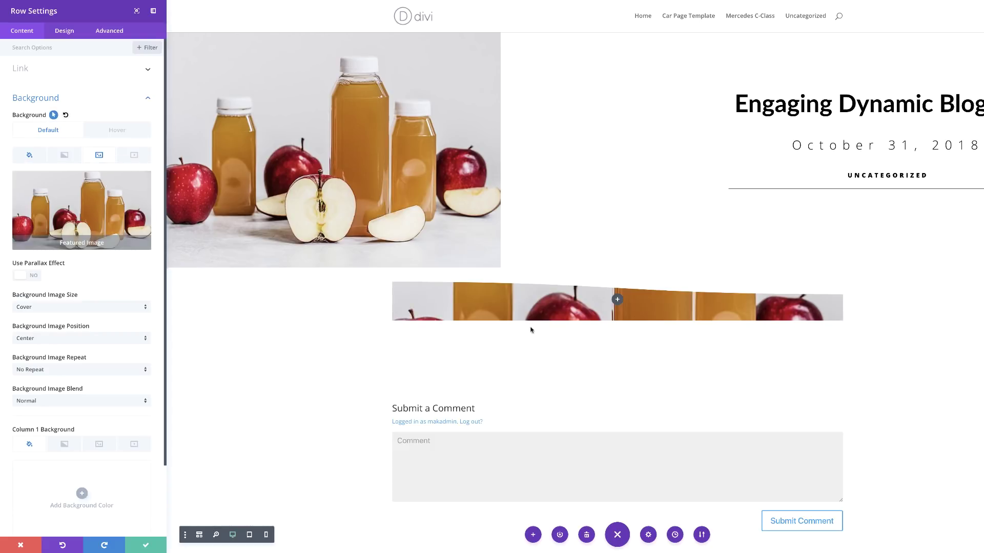
mouse_move(136, 199)
left_click(62, 400)
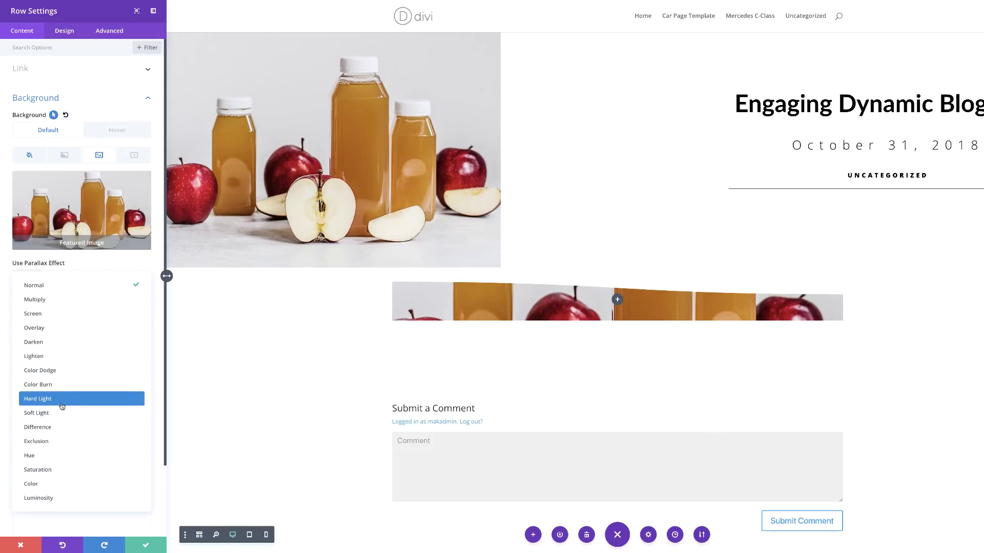
left_click(62, 441)
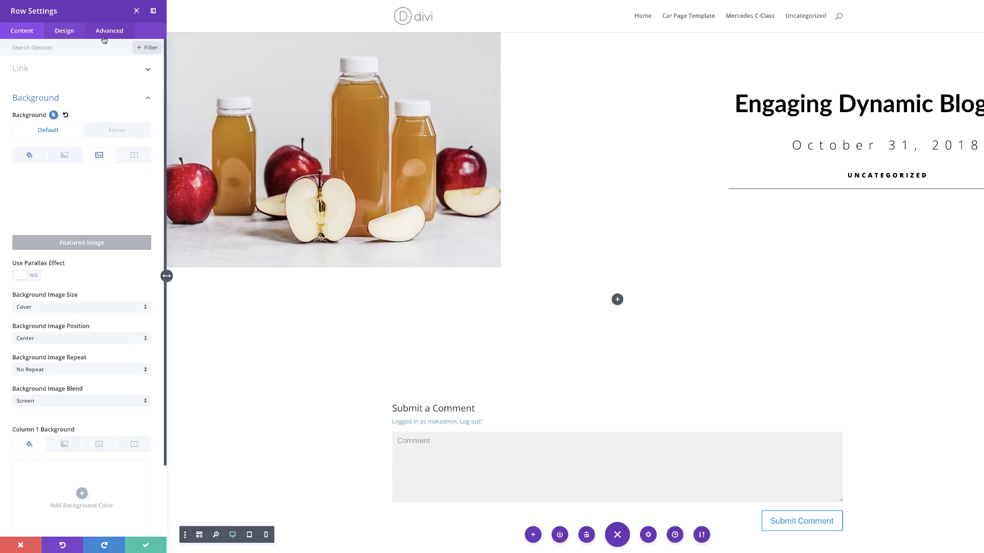
- Make the row fullwidth and give it a custom gutter width of 1
left_click(70, 33)
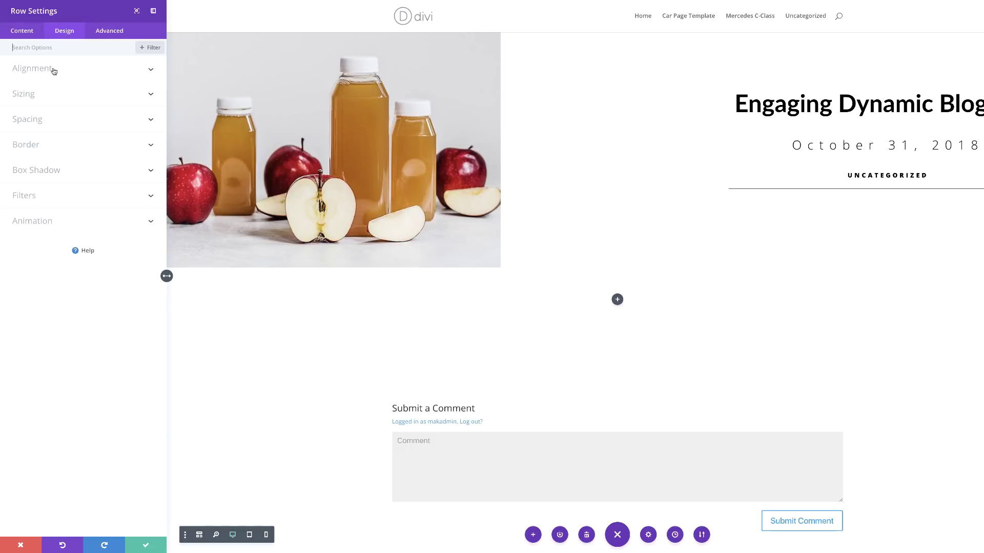
left_click(33, 94)
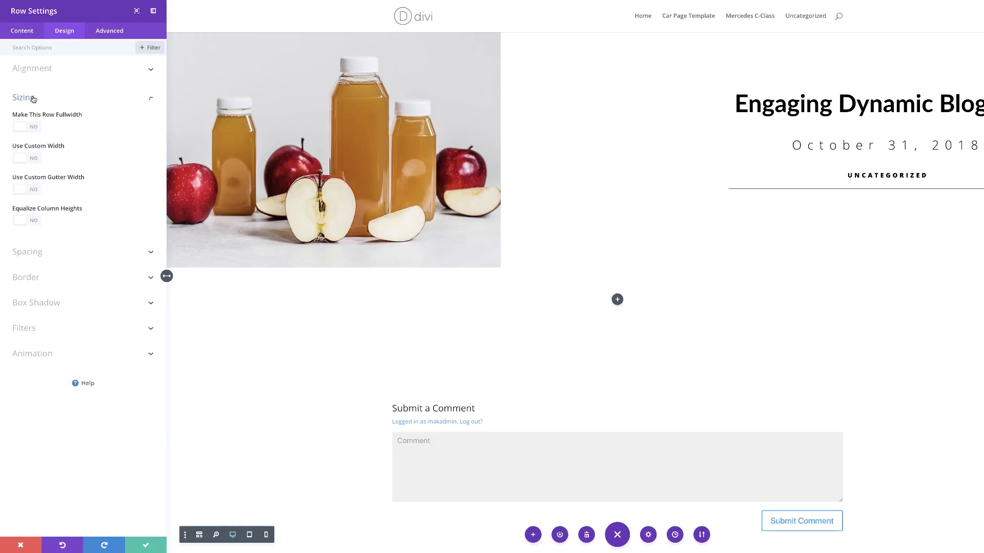
left_click(34, 129)
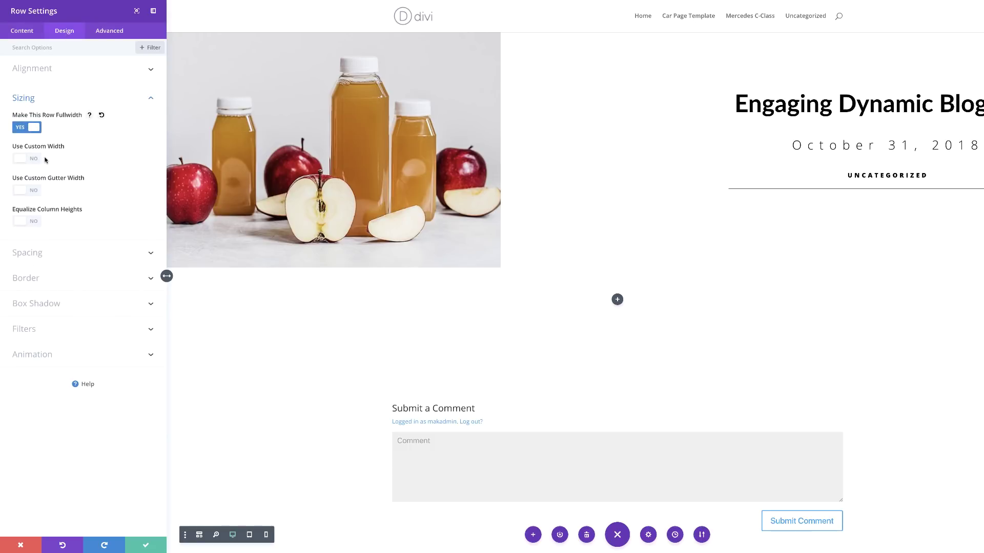
left_click(35, 193)
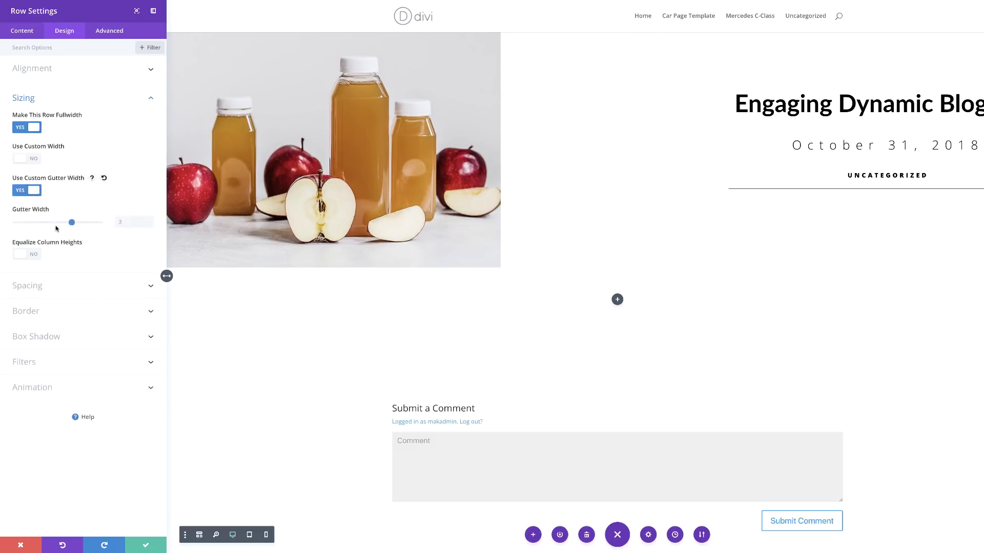
double_click(125, 222)
type("1")
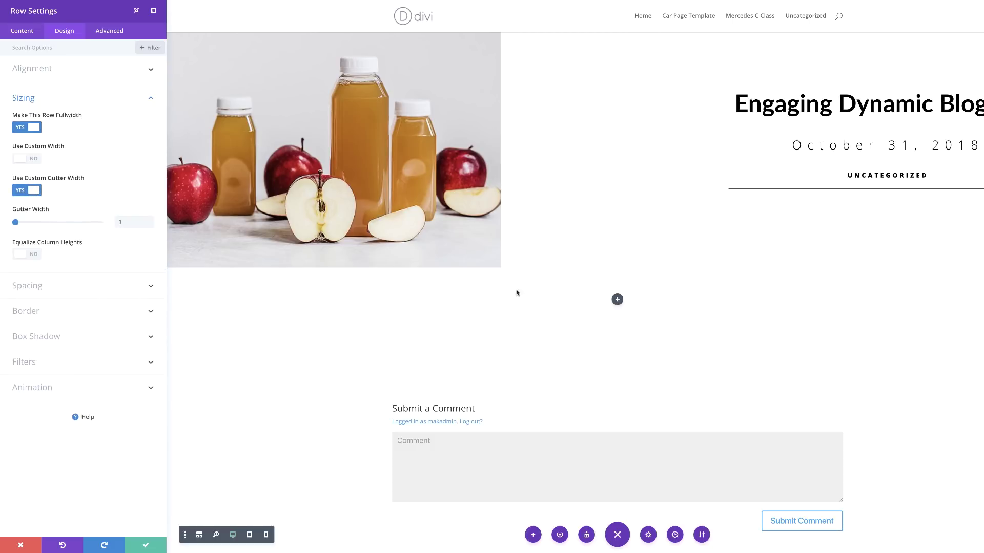
- Set the row's custom padding to 200px top and bottom and 100px left and right, with separate tablet side padding and 20px left on phone
left_click(42, 291)
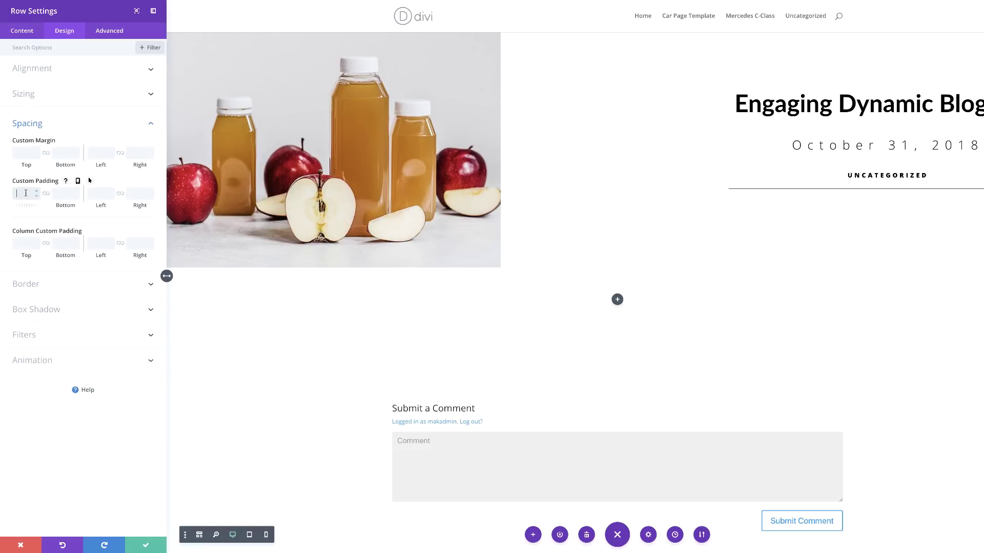
type("200px")
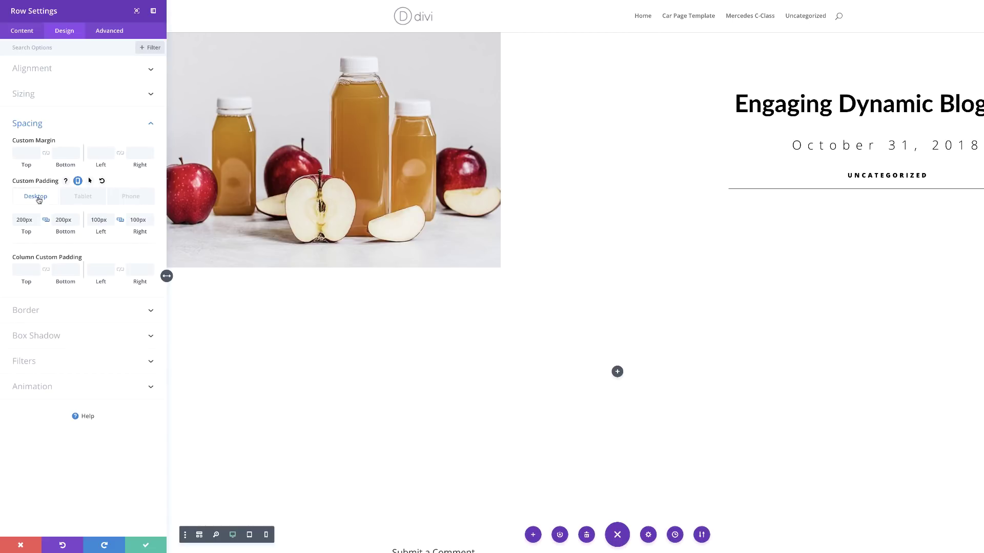
left_click(87, 202)
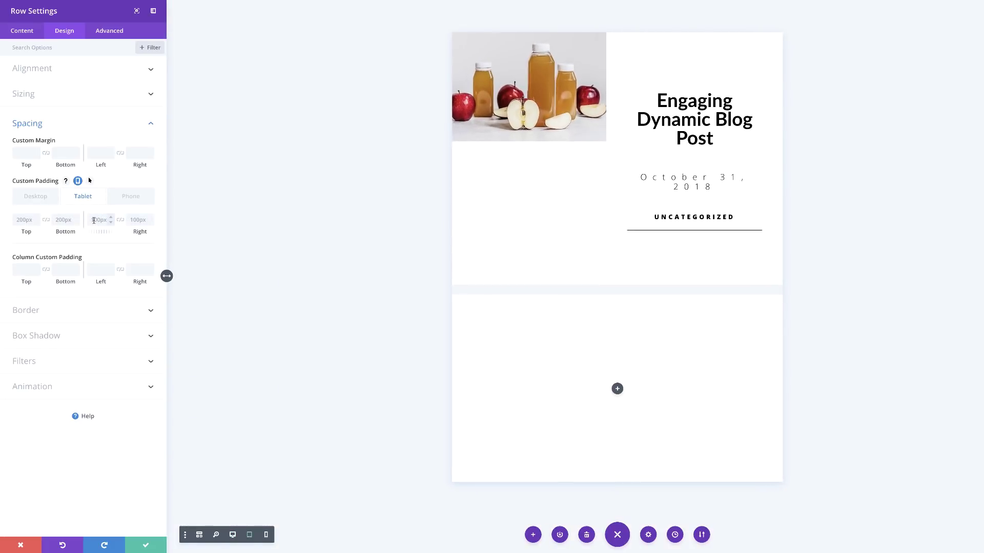
left_click(101, 219)
left_click(130, 200)
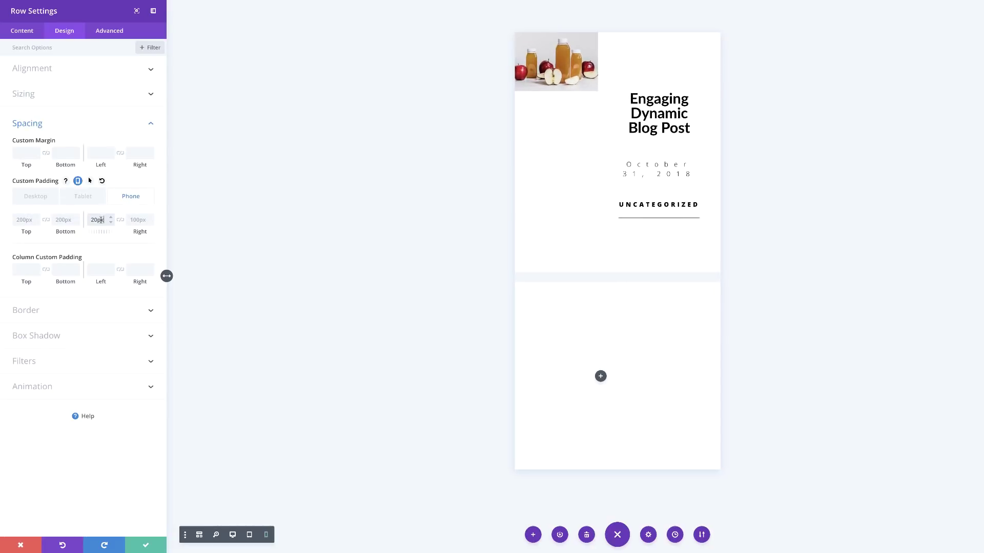
left_click(37, 198)
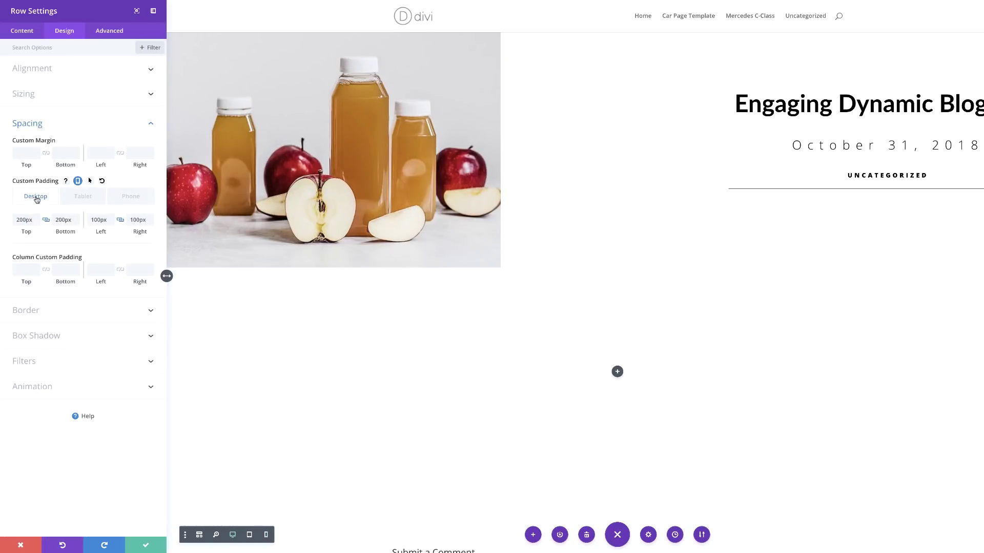
- Set the row's transition duration to 700ms and save the row settings
left_click(108, 30)
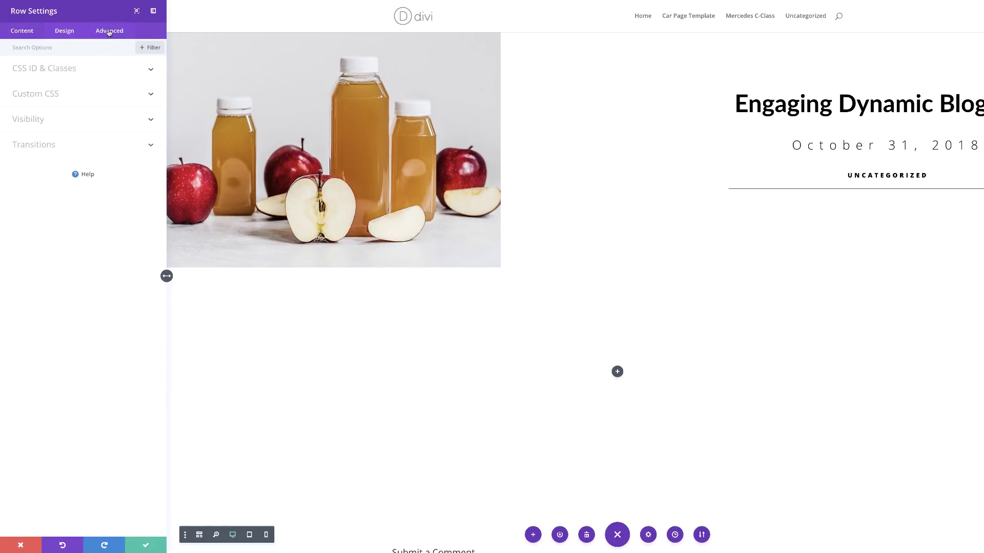
left_click(53, 148)
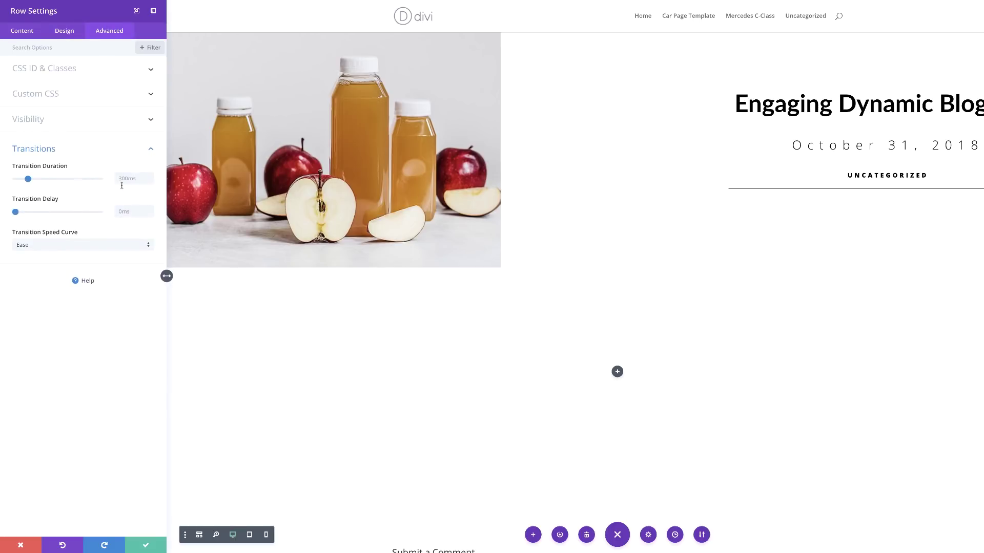
type("700ms")
left_click(147, 545)
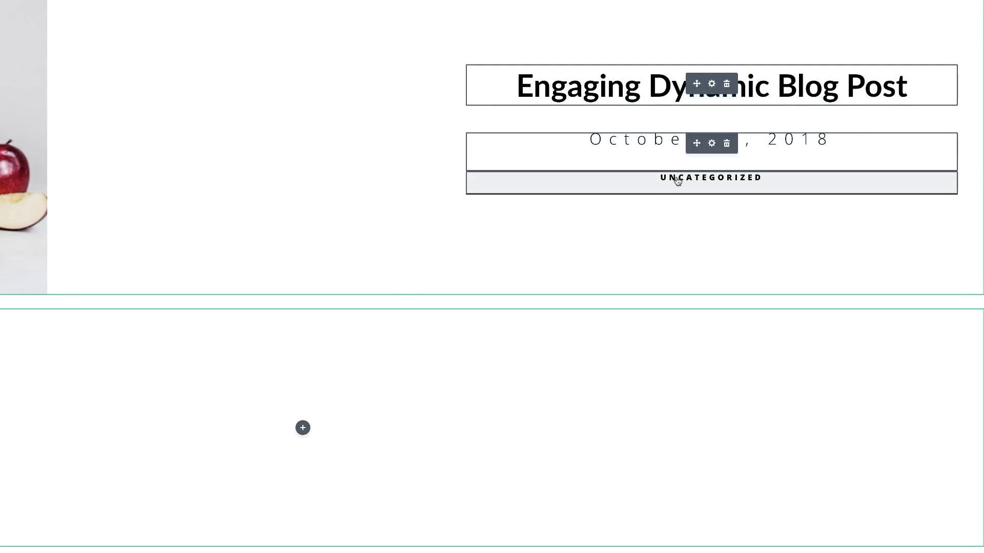
- Copy the post title, date and category modules from the header and paste them into the new empty row
right_click(634, 181)
left_click(629, 145)
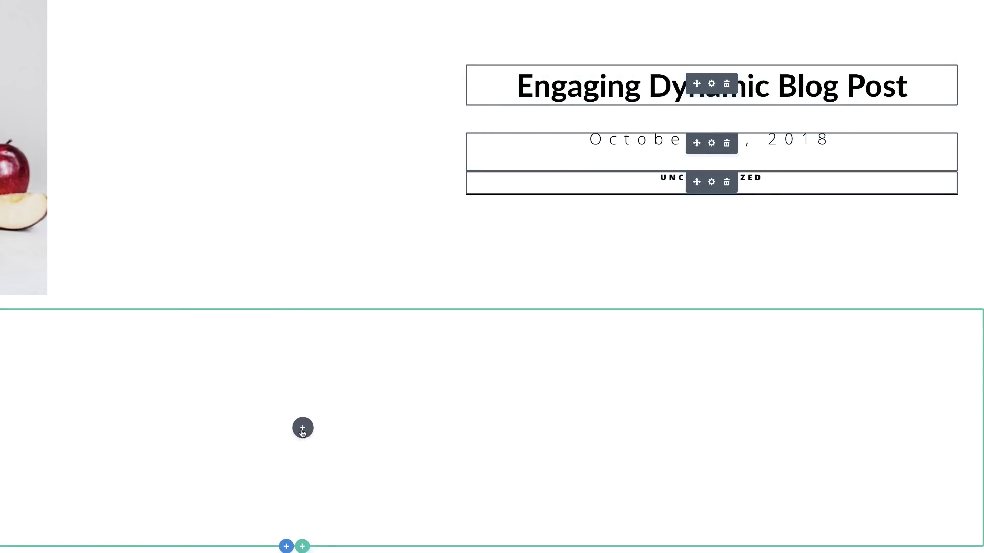
right_click(302, 427)
left_click(291, 409)
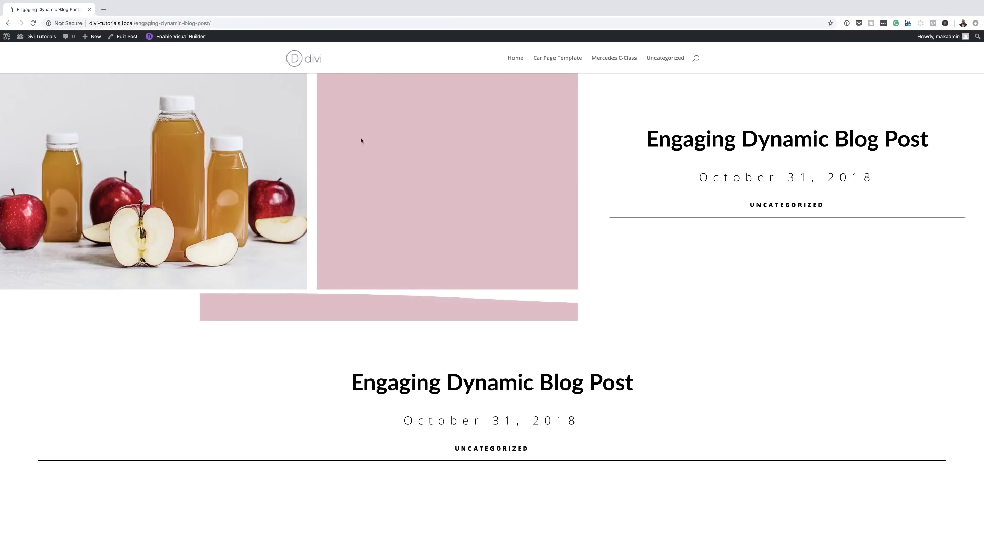
- Add a new section below the pasted title row, without inserting a row into it
scroll(757, 164, "down", 3)
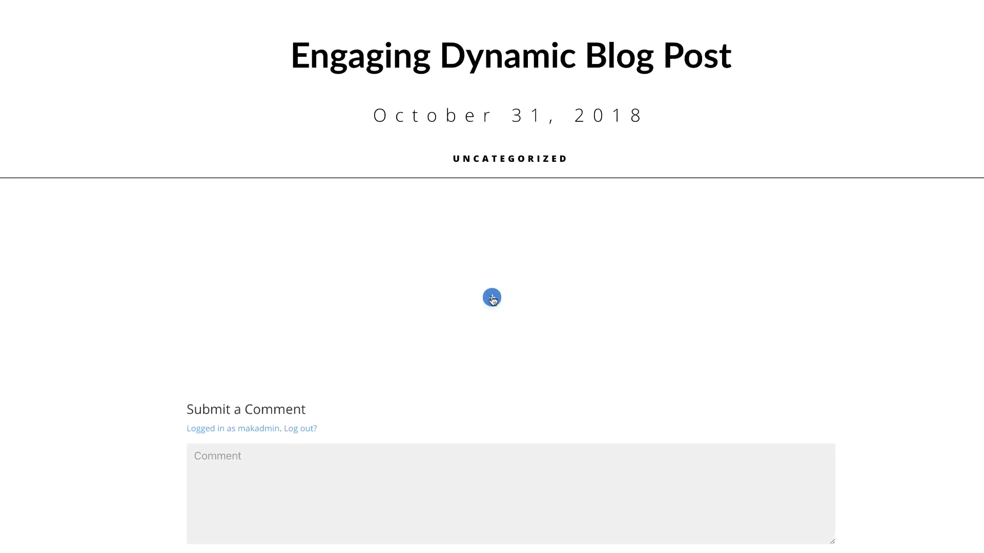
left_click(492, 297)
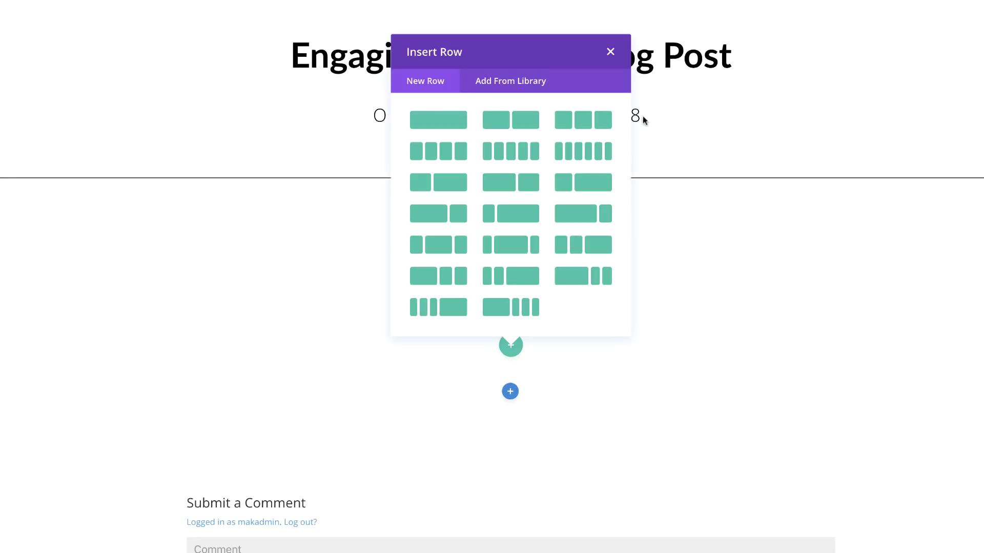
left_click(610, 51)
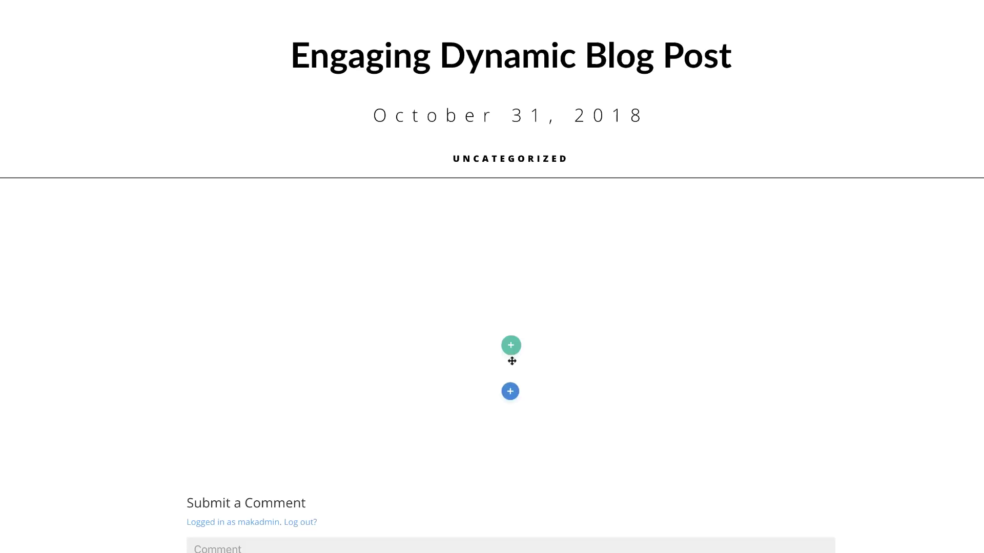
- Use the dynamic Featured Image as the new section's background image
left_click(26, 295)
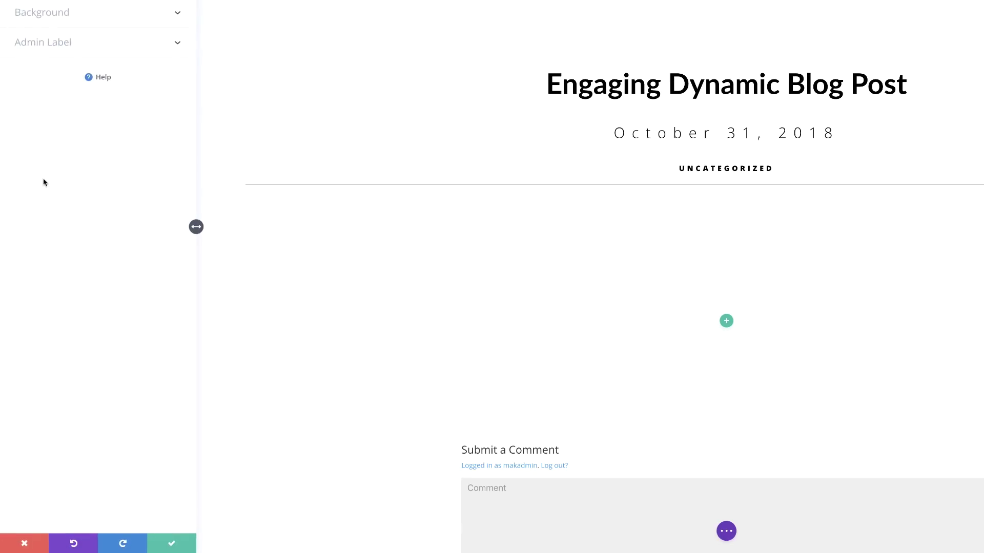
left_click(53, 12)
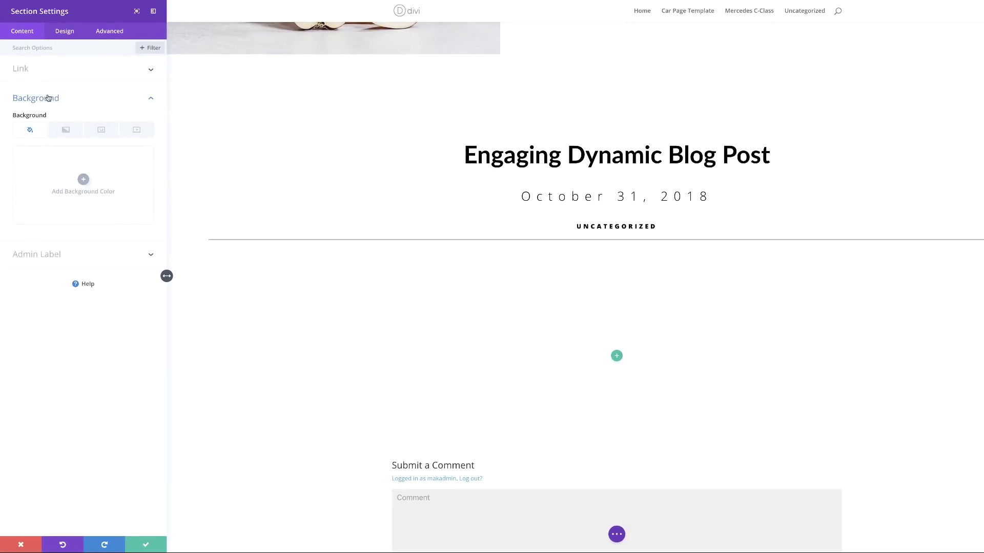
left_click(102, 131)
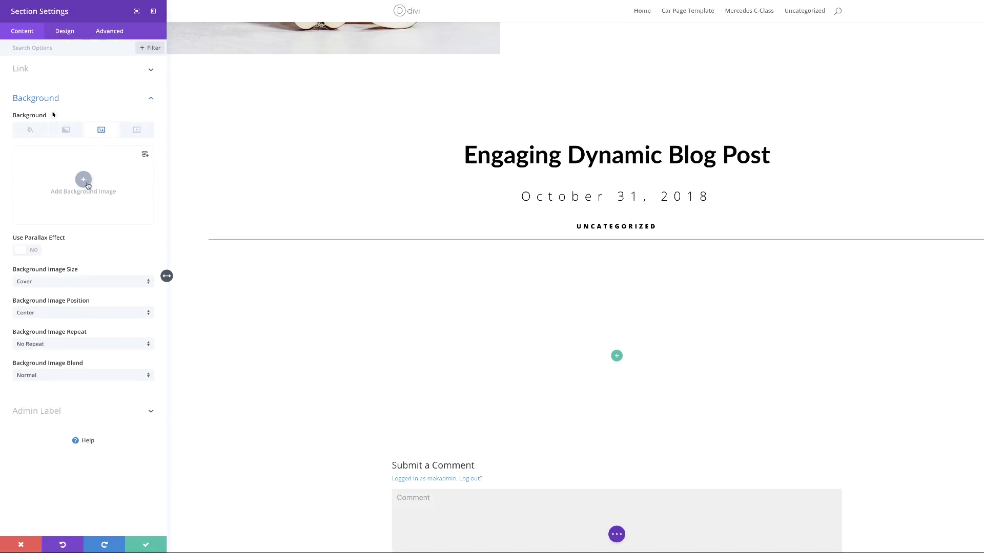
left_click(145, 156)
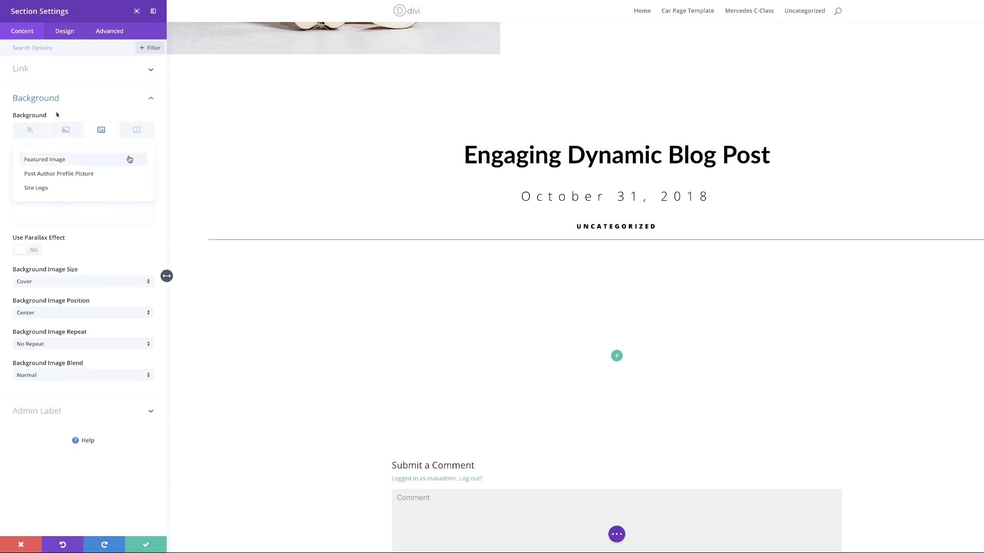
left_click(78, 161)
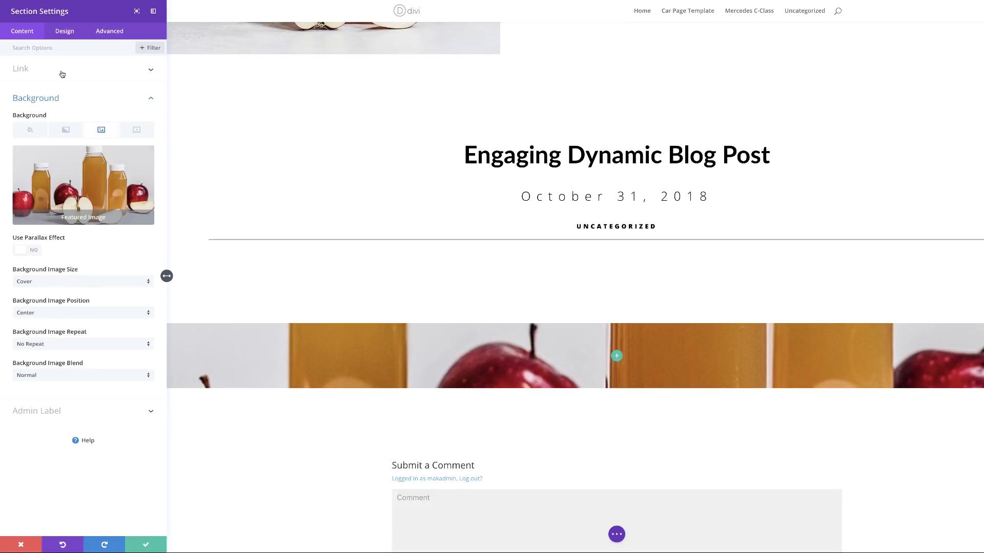
- Set the section's top and bottom custom padding to 0px
left_click(66, 32)
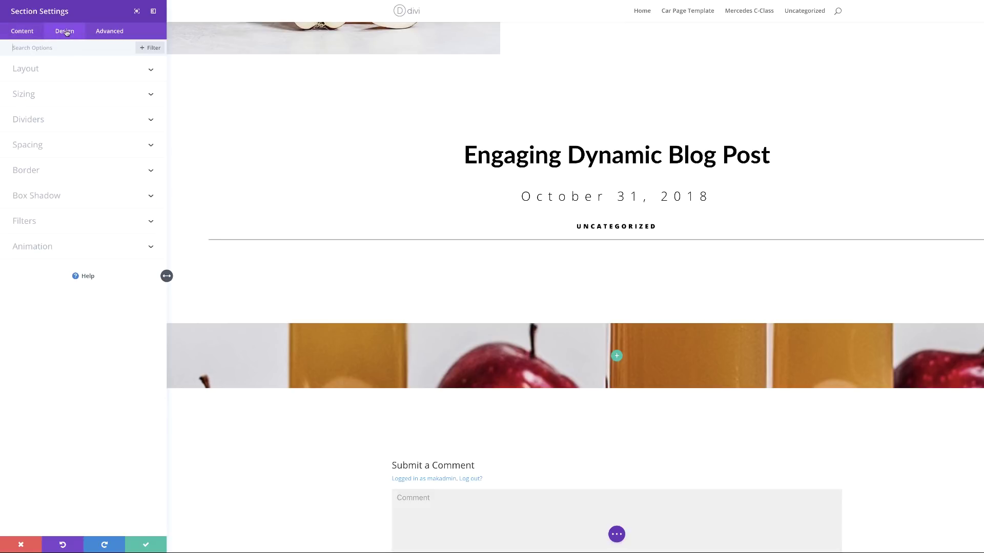
left_click(39, 149)
left_click(19, 219)
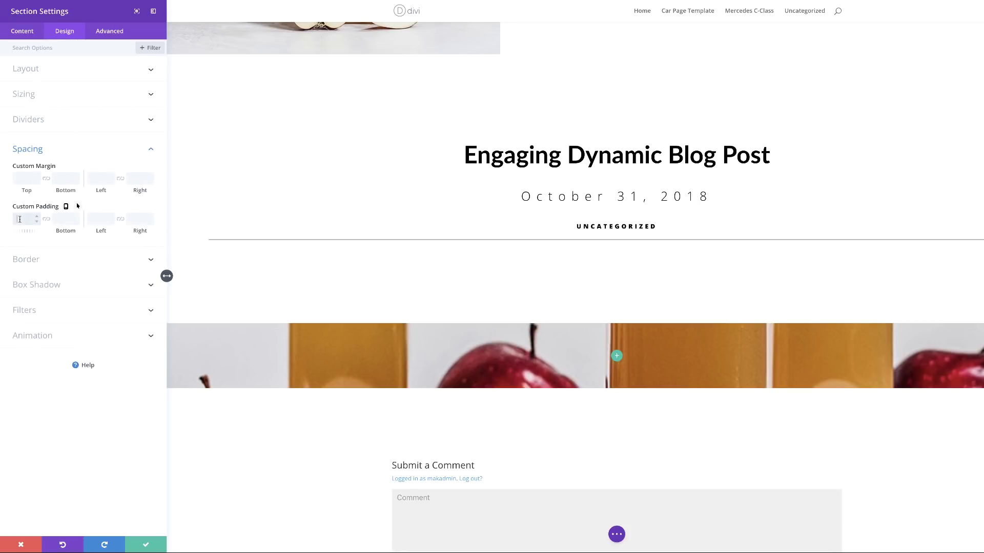
left_click(46, 220)
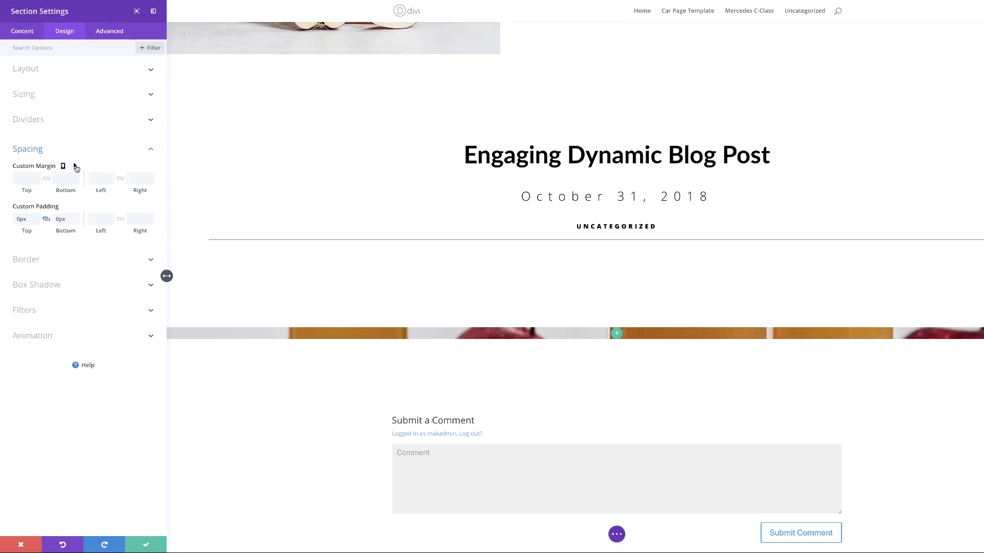
- Enable hover for the section's custom margin and set its left and right hover margins to 150px
left_click(75, 167)
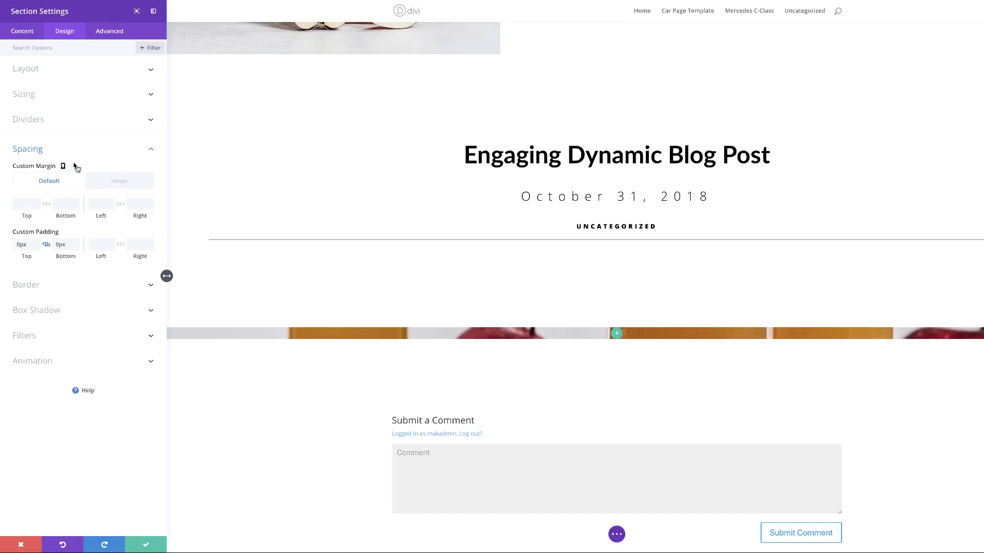
left_click(124, 182)
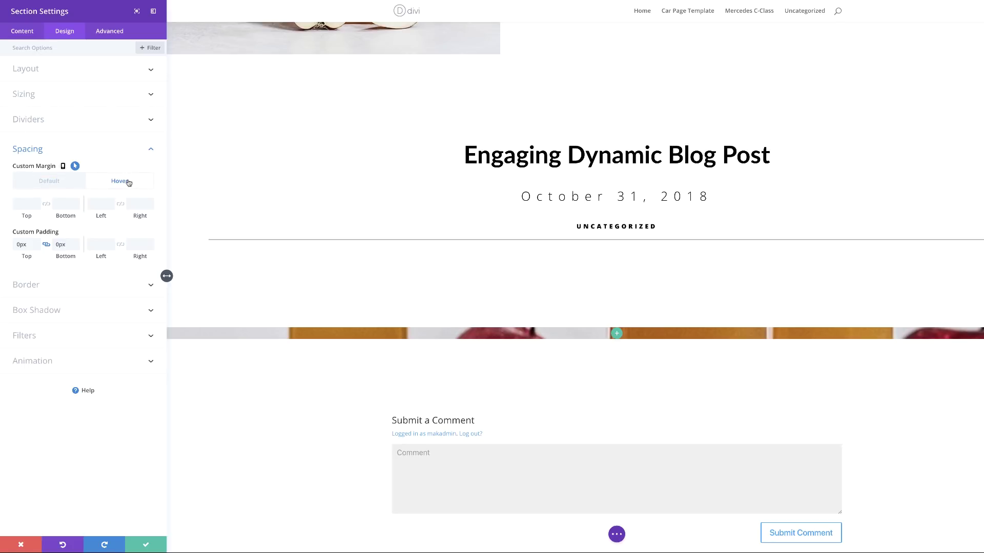
left_click(107, 204)
type("150px")
left_click(120, 205)
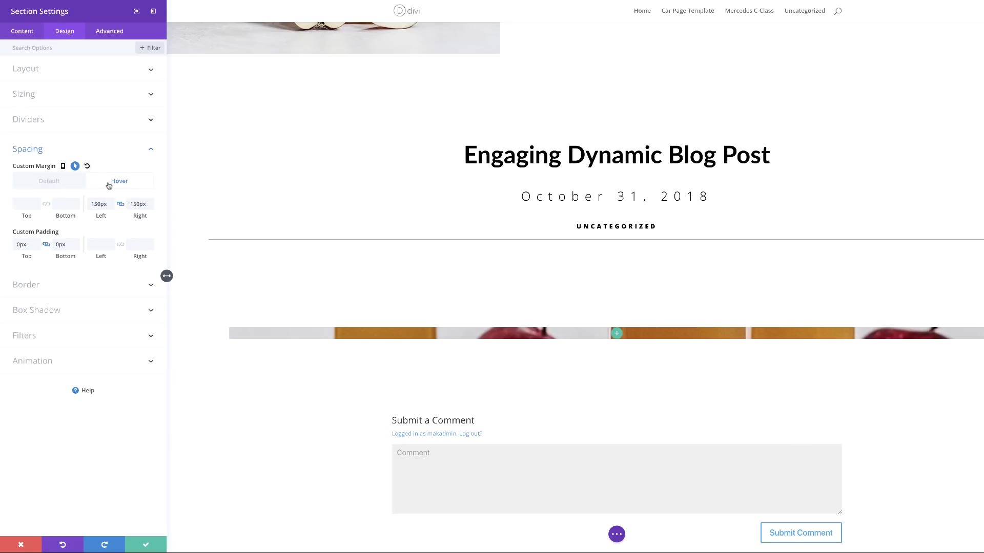
- Set the section's left and right custom margins to 50px on tablet and 30px on phone
left_click(63, 169)
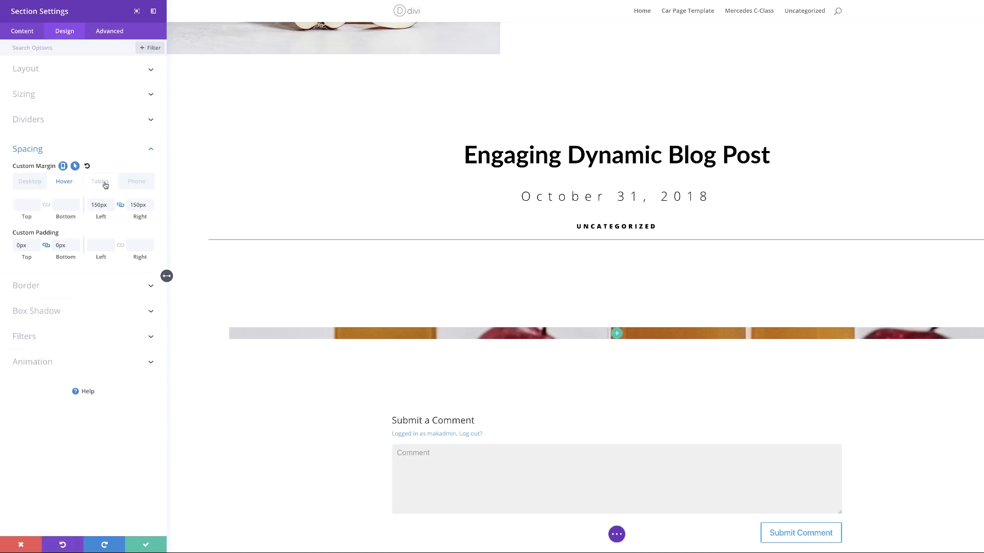
left_click(105, 185)
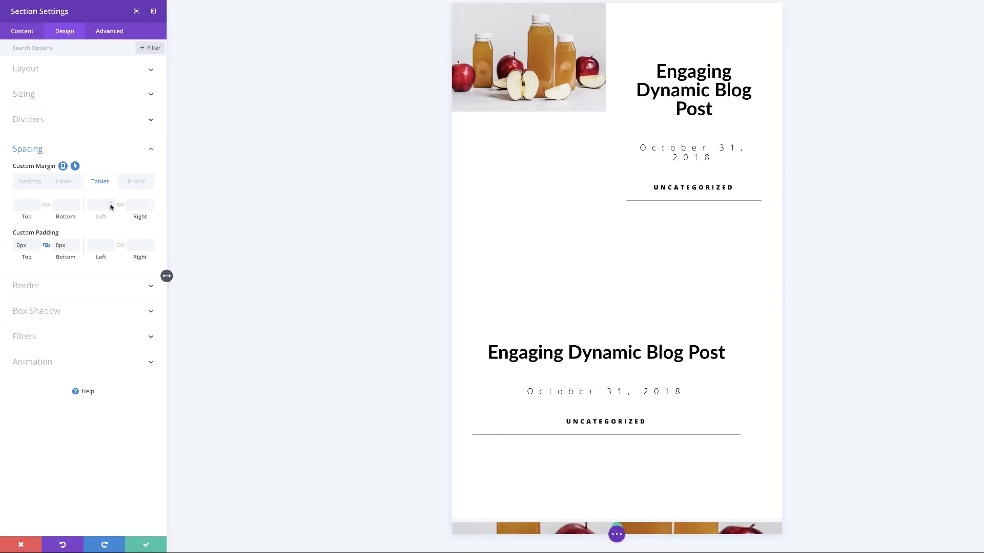
left_click(99, 206)
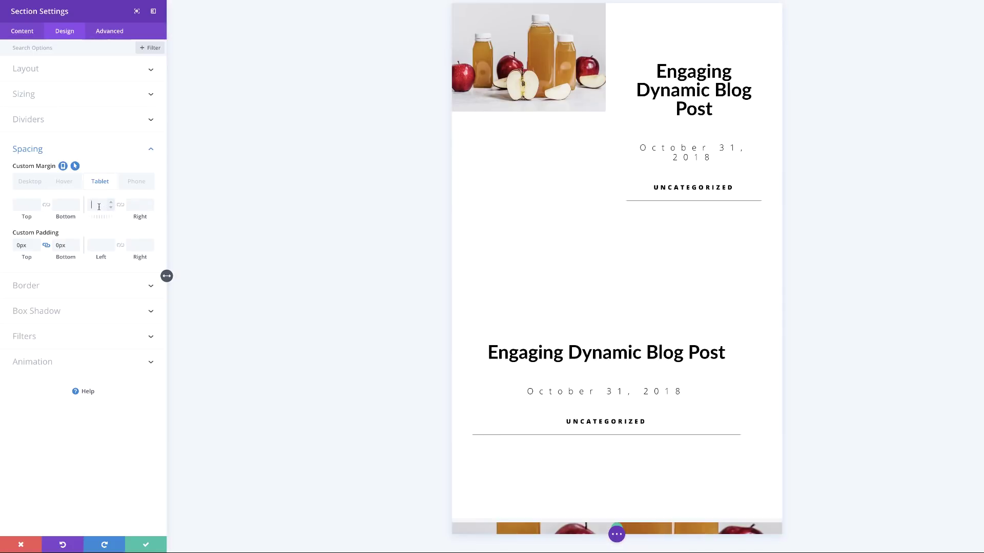
left_click(137, 183)
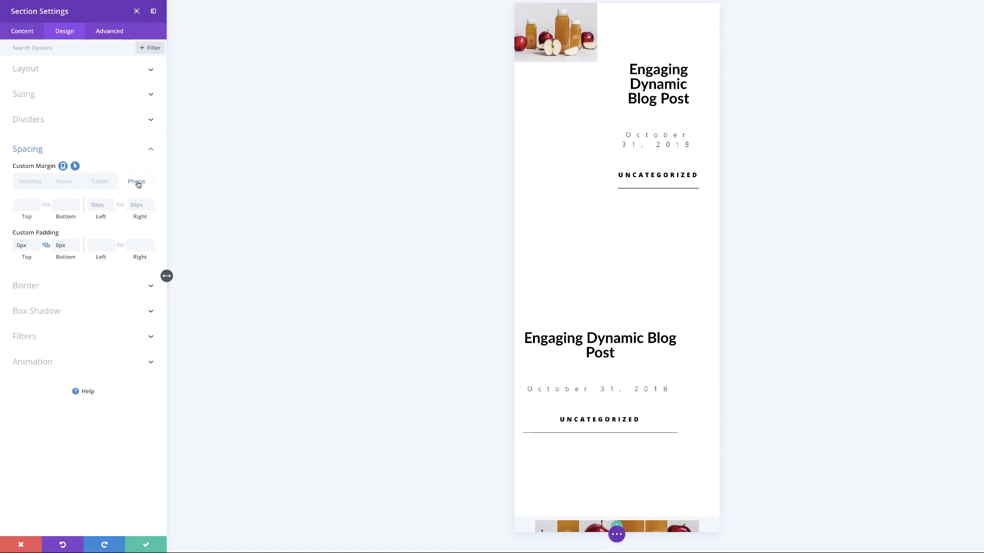
left_click(97, 205)
type("30px")
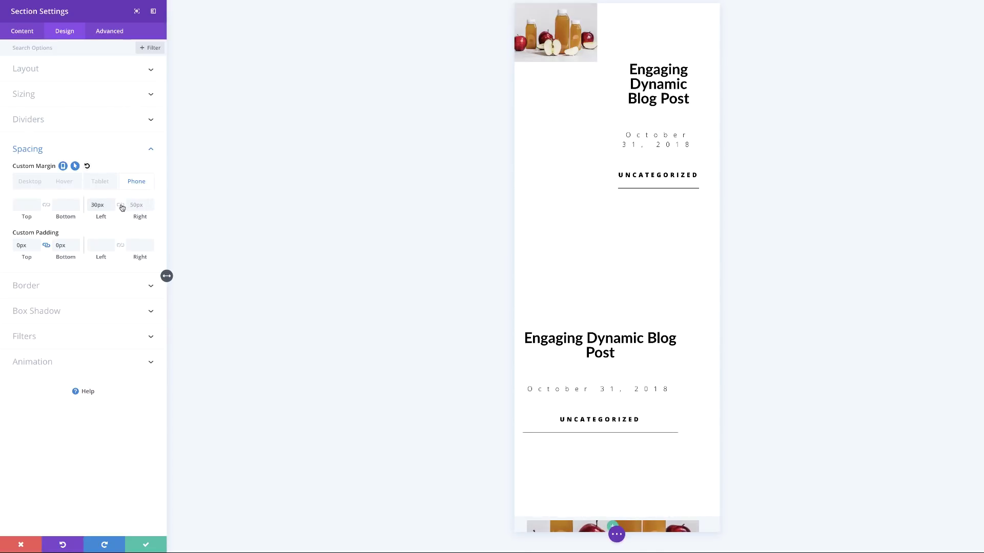
left_click(121, 205)
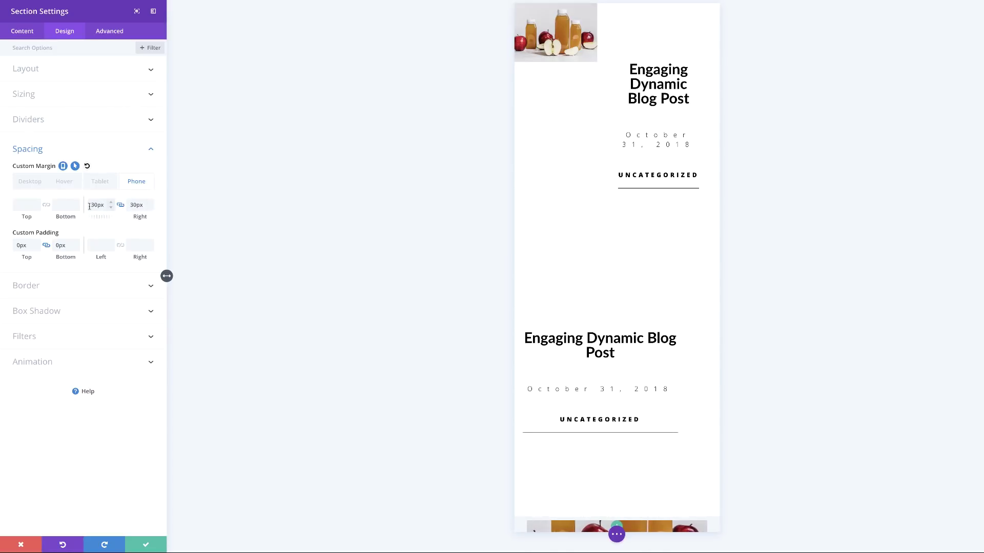
left_click(34, 184)
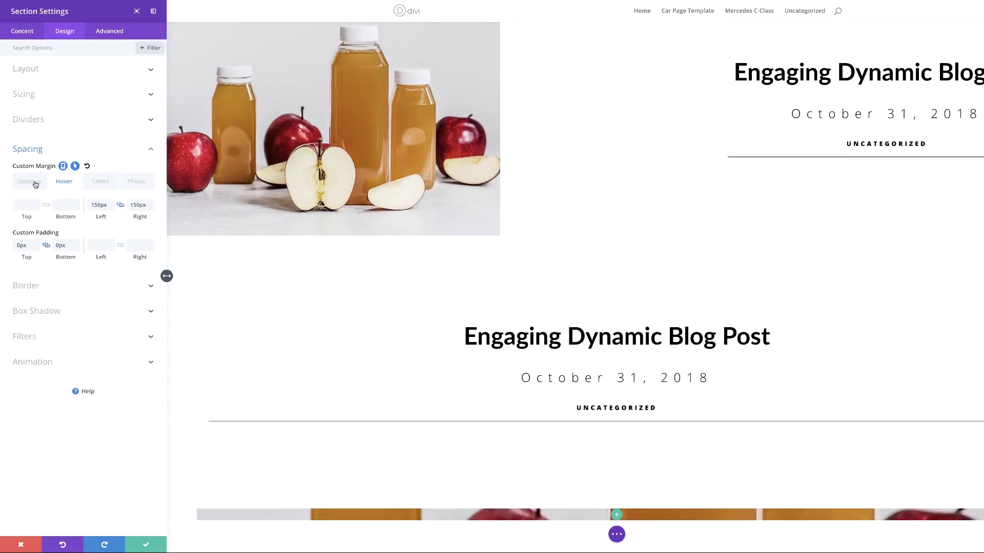
- Adjust the section's transition duration and save the section settings
left_click(111, 34)
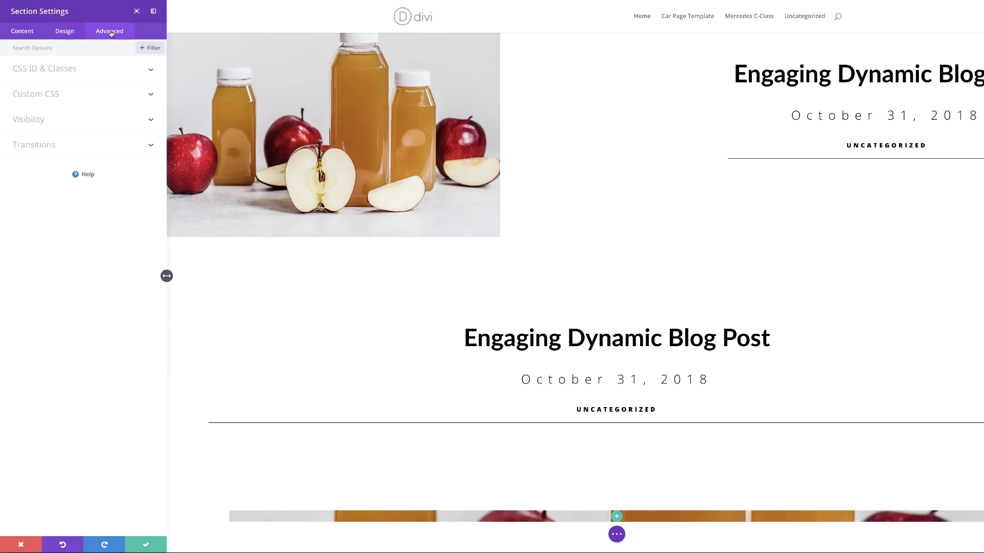
left_click(47, 147)
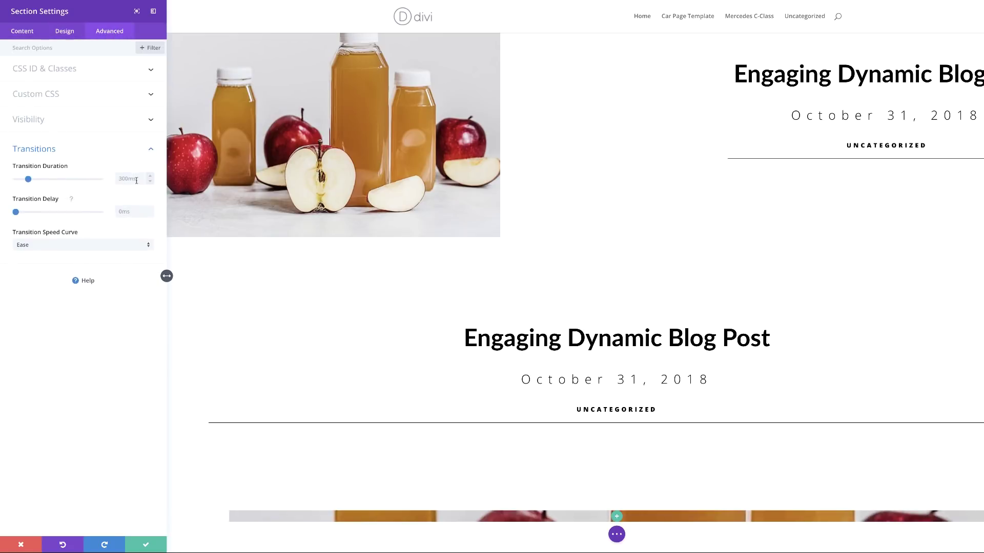
left_click(145, 544)
scroll(648, 360, "down", 3)
scroll(648, 360, "down", 2)
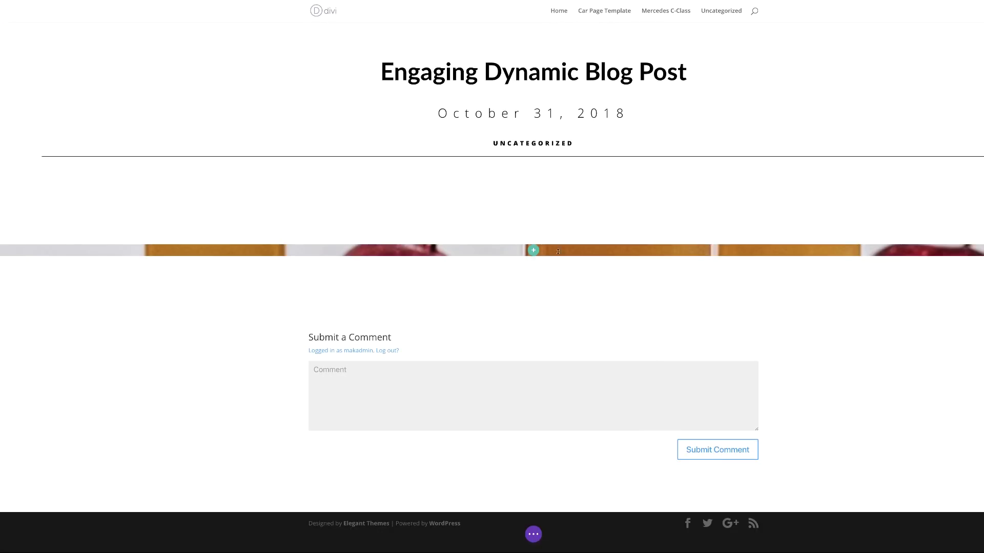
mouse_move(534, 253)
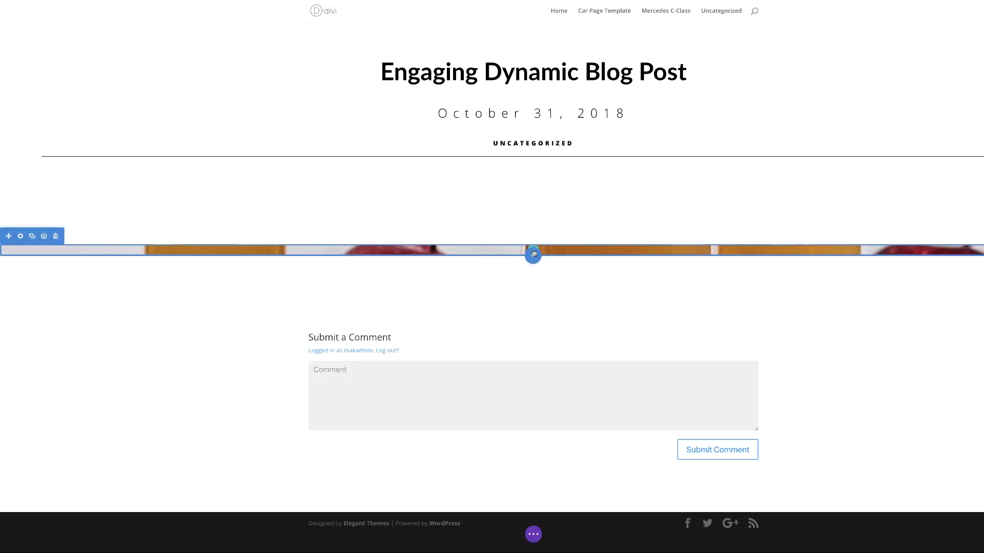
- Insert a single-column row into the empty third section using the wireframe view, return to desktop view and skip adding a module
left_click(533, 533)
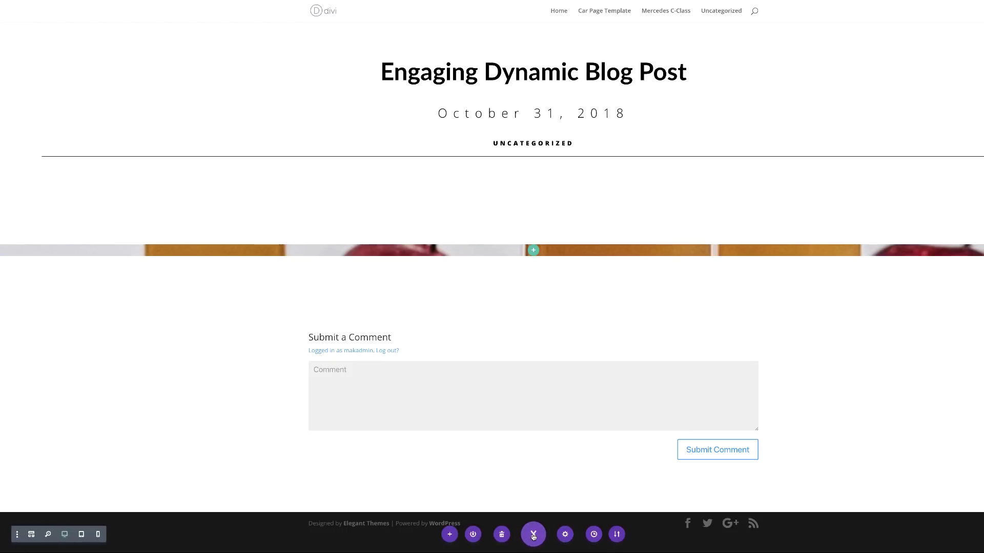
left_click(32, 535)
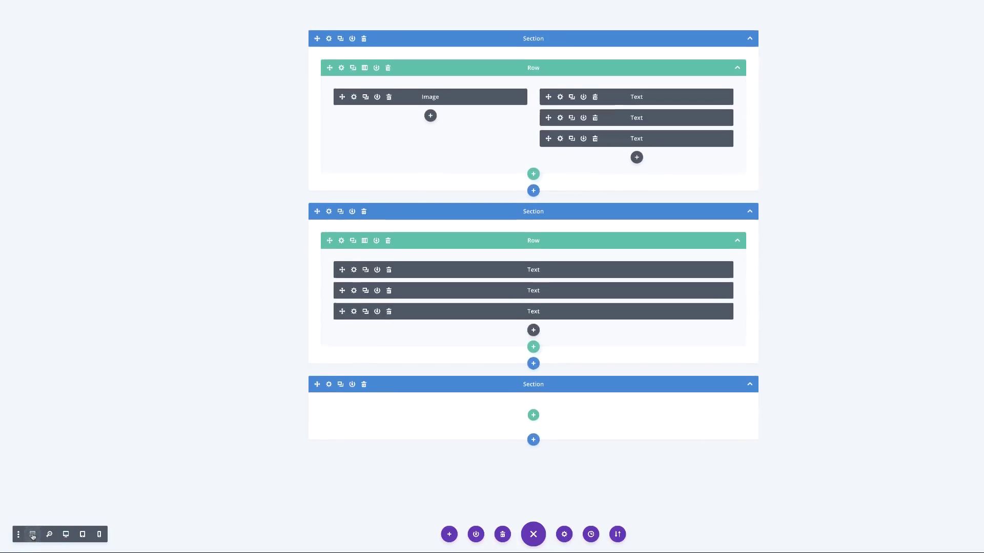
left_click(533, 420)
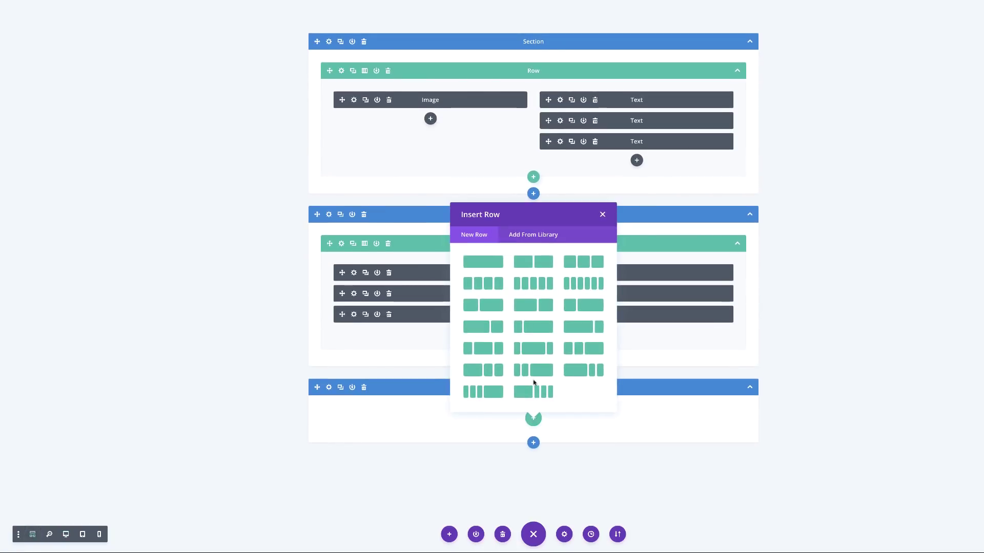
left_click(491, 261)
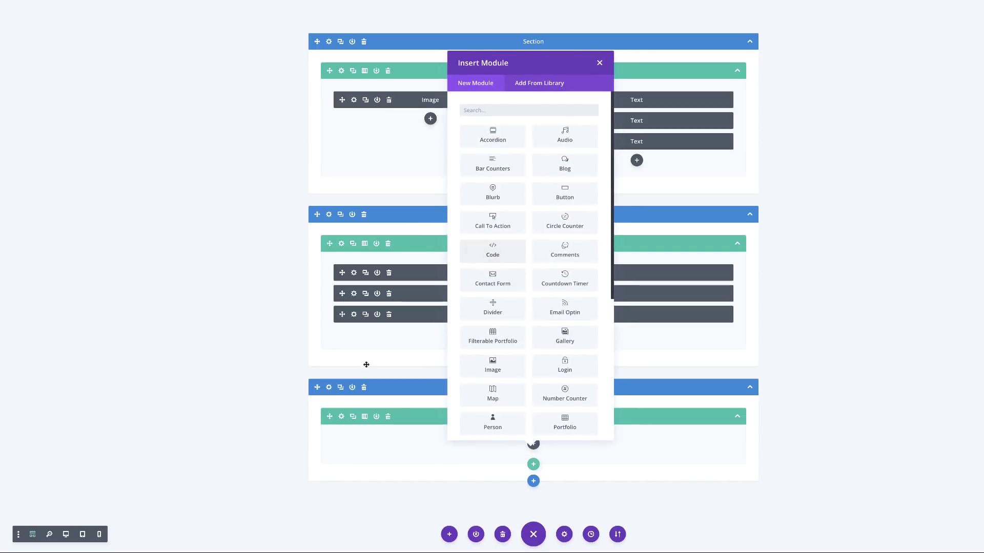
left_click(66, 535)
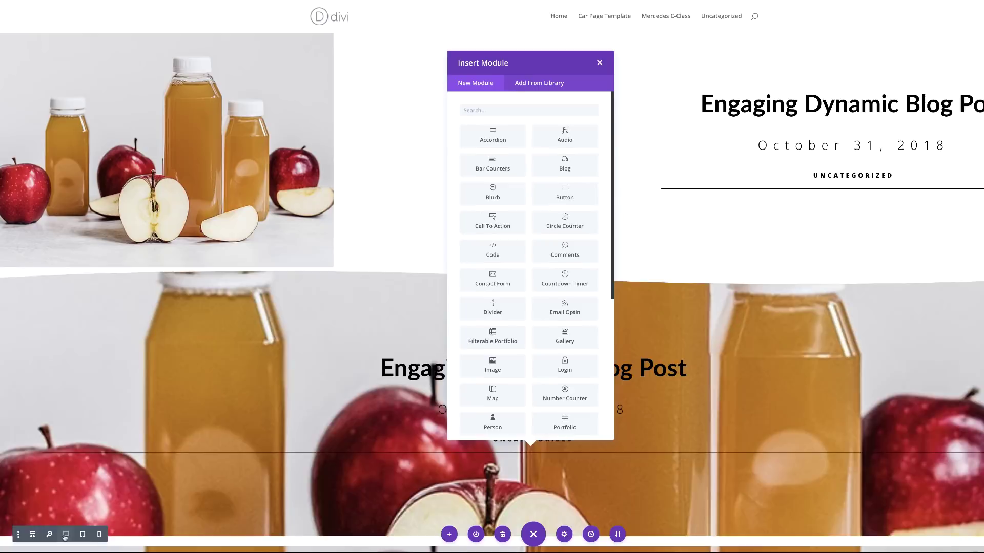
left_click(599, 62)
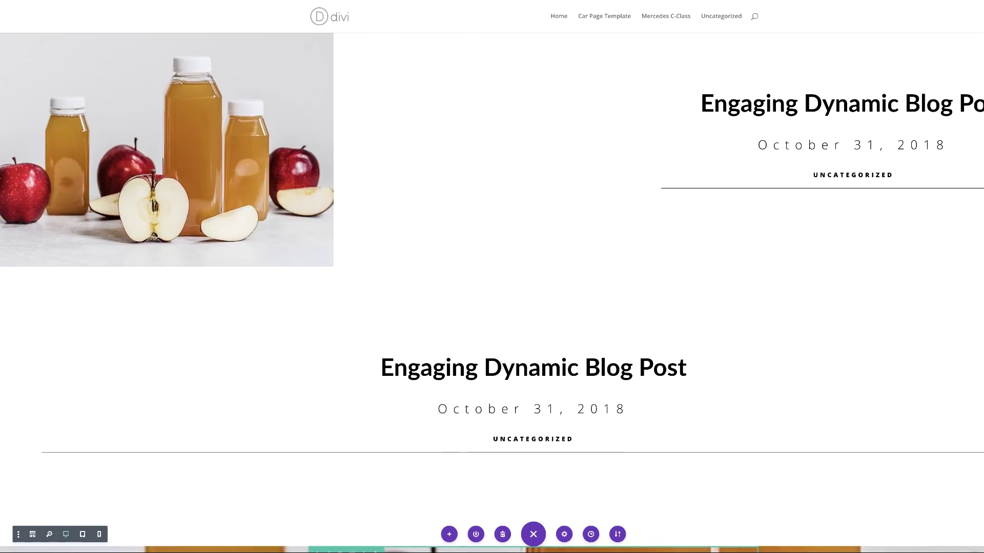
- Open the new row's settings and set its background color to white, #ffffff
scroll(551, 297, "down", 3)
scroll(553, 297, "down", 1)
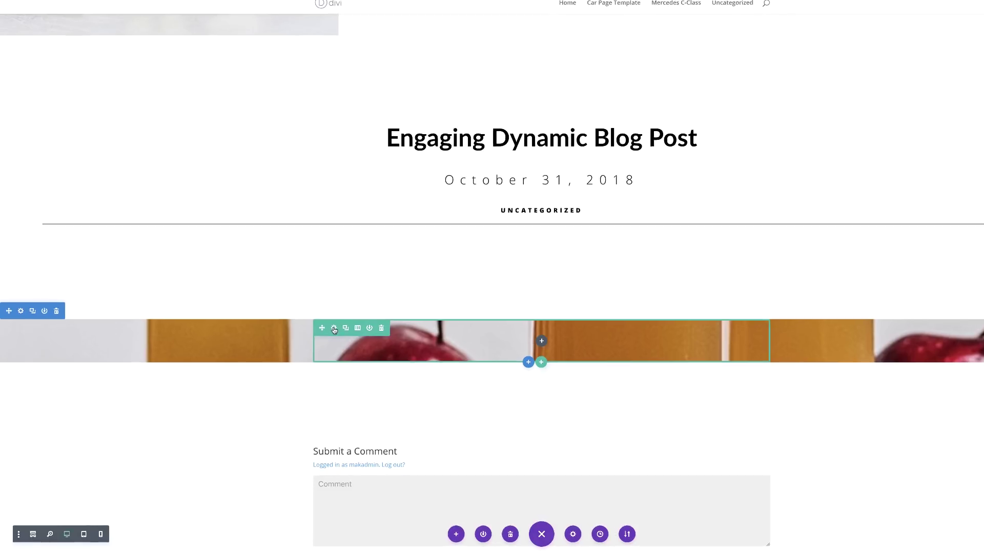
left_click(334, 328)
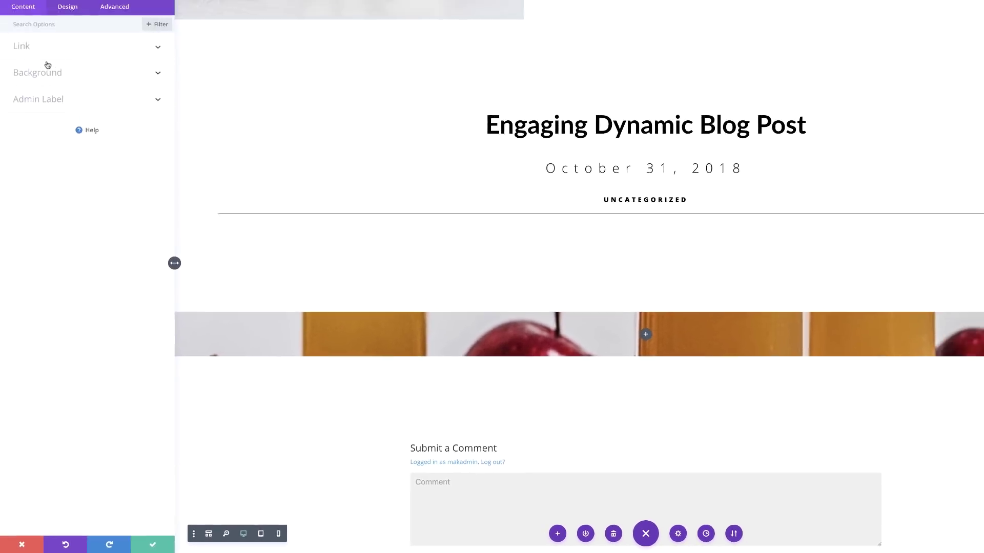
left_click(45, 68)
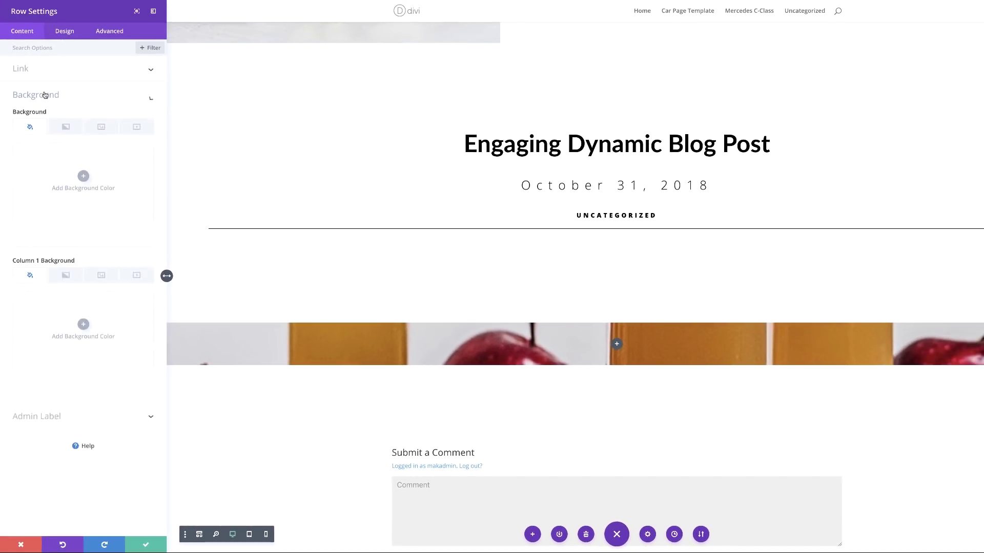
left_click(84, 179)
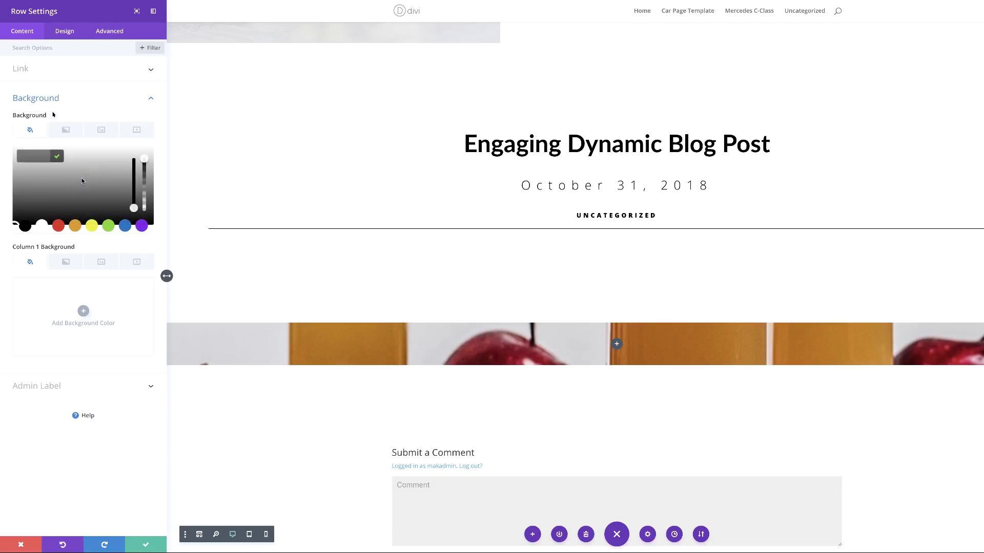
left_click(42, 226)
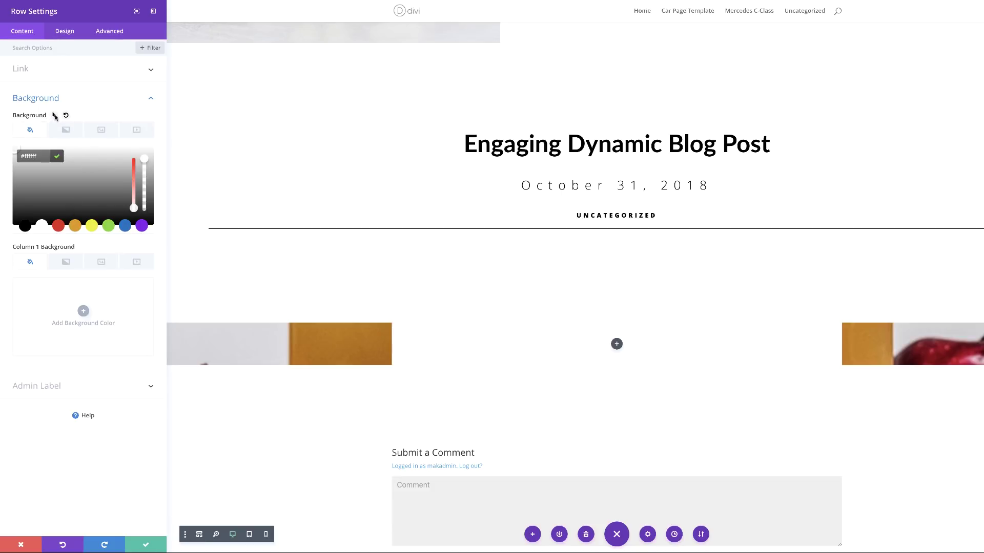
- Enable hover for the row's background and set the hover color to rgba(255,255,255,0.46)
left_click(55, 115)
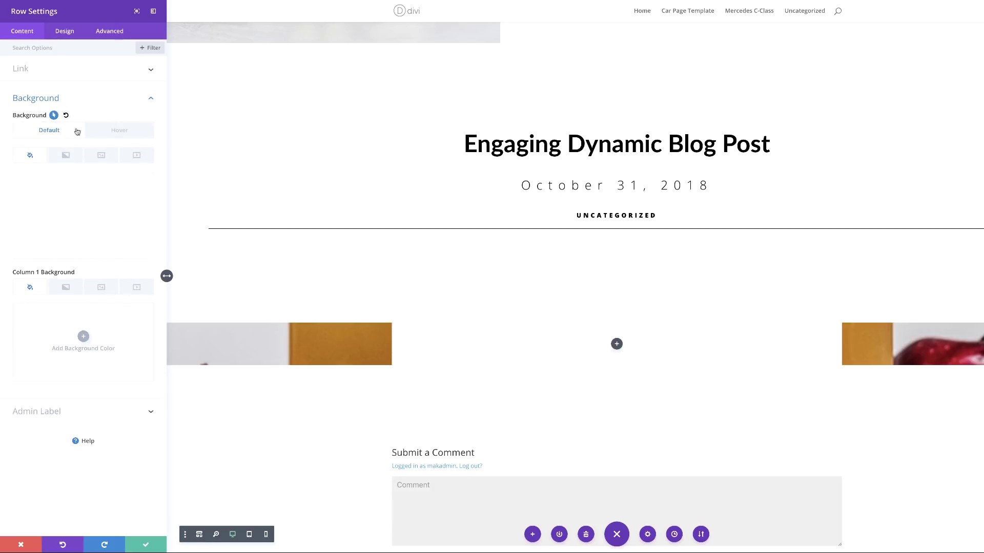
left_click(115, 132)
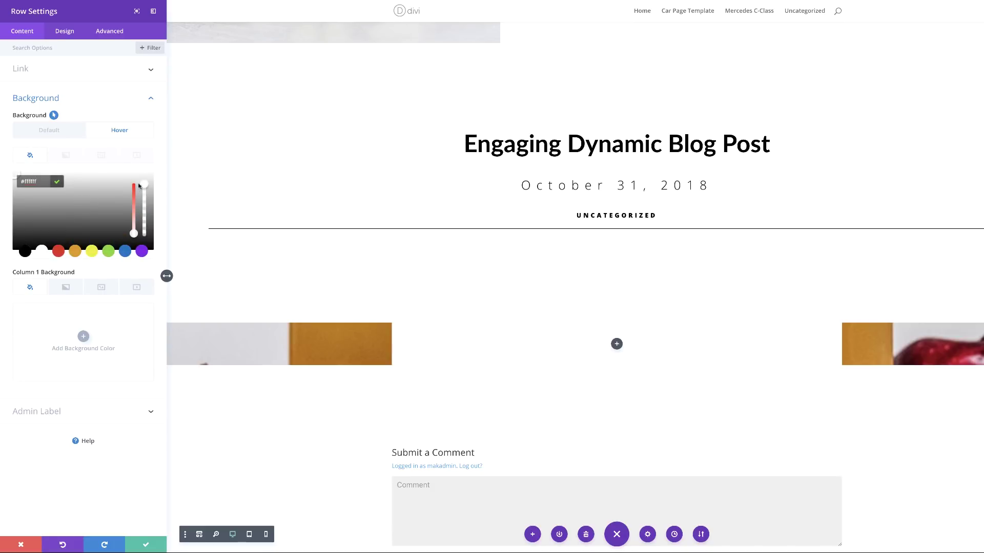
left_click_drag(146, 190, 146, 200)
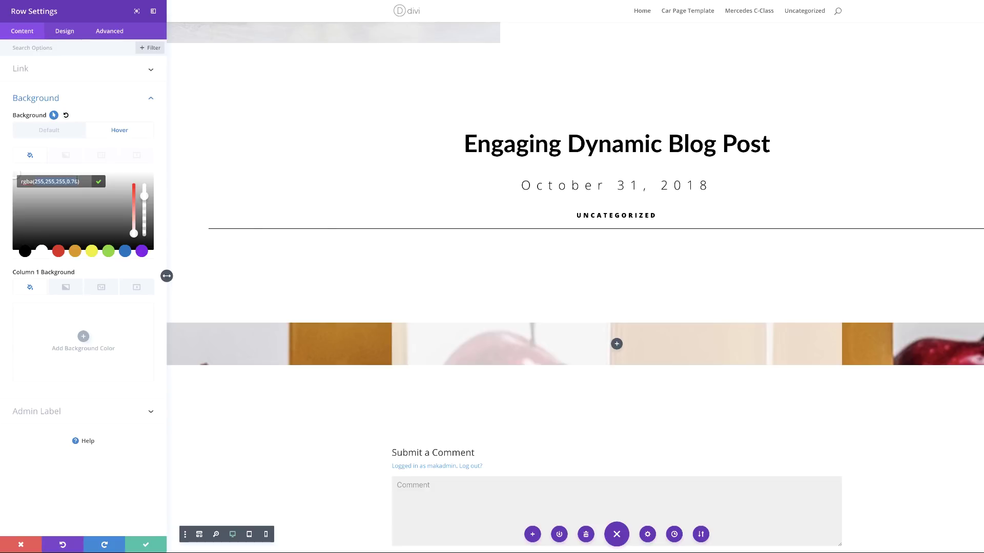
key("BackSpace")
key("BackSpace")
type("46")
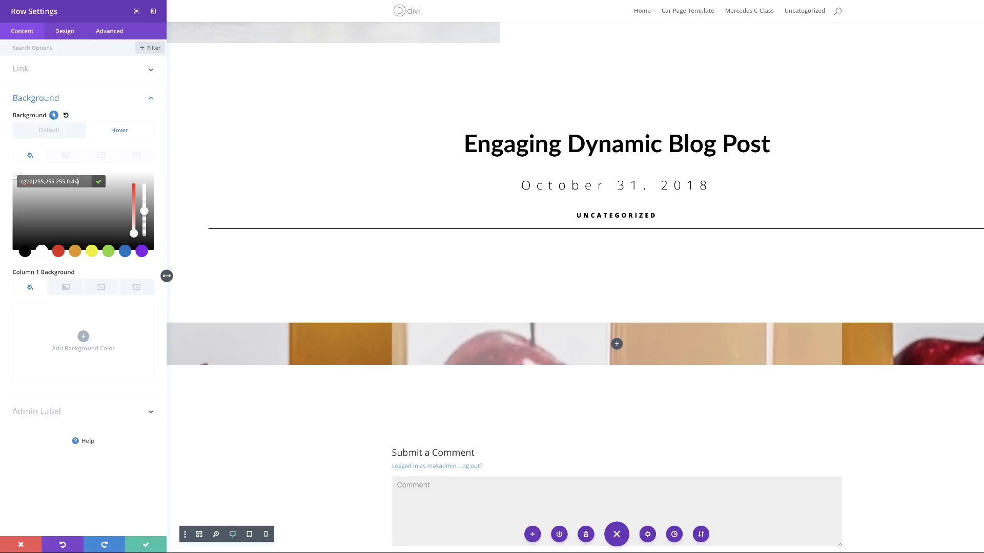
- Add a default background gradient to the row with a fully transparent first color and #ffffff as the second color
left_click(55, 131)
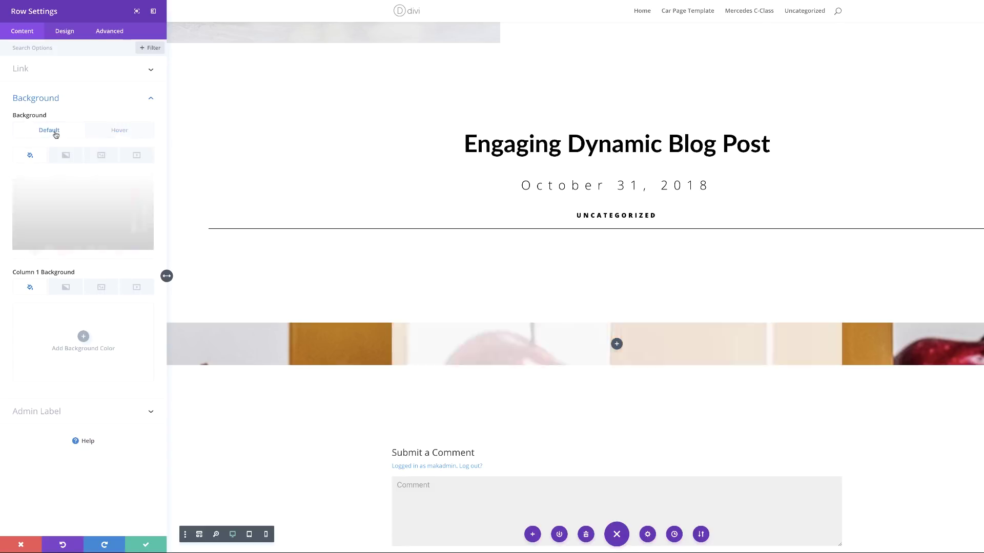
left_click(68, 158)
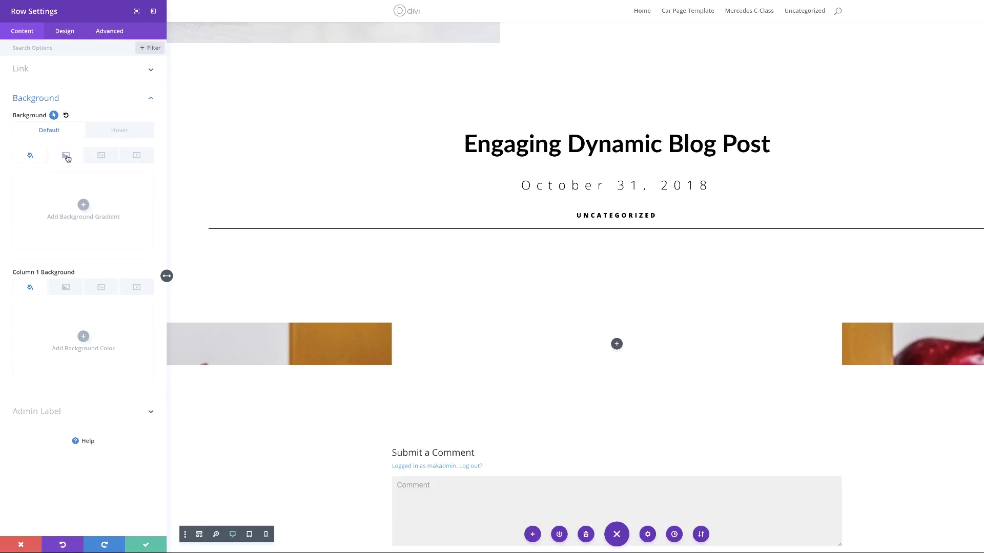
left_click(83, 205)
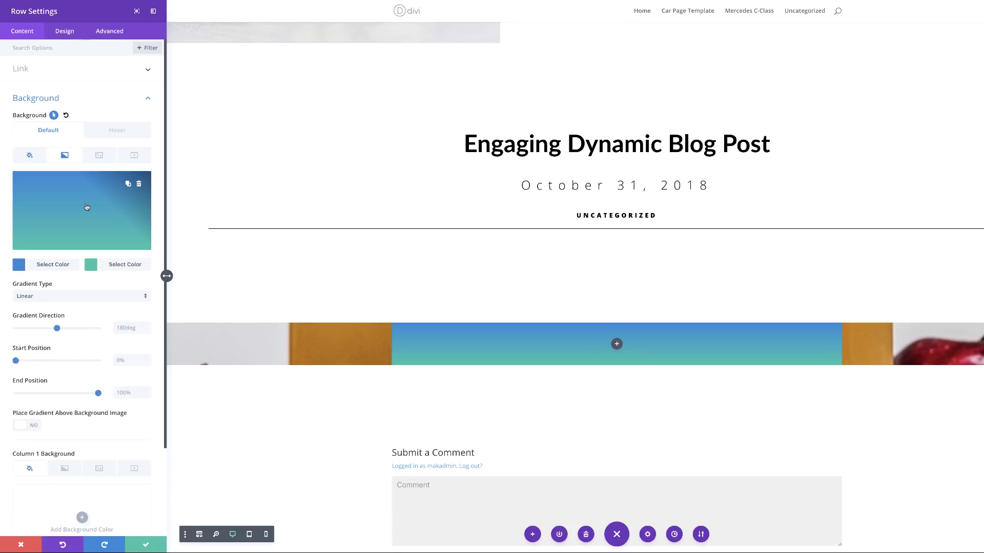
left_click(19, 265)
left_click_drag(142, 185, 146, 204)
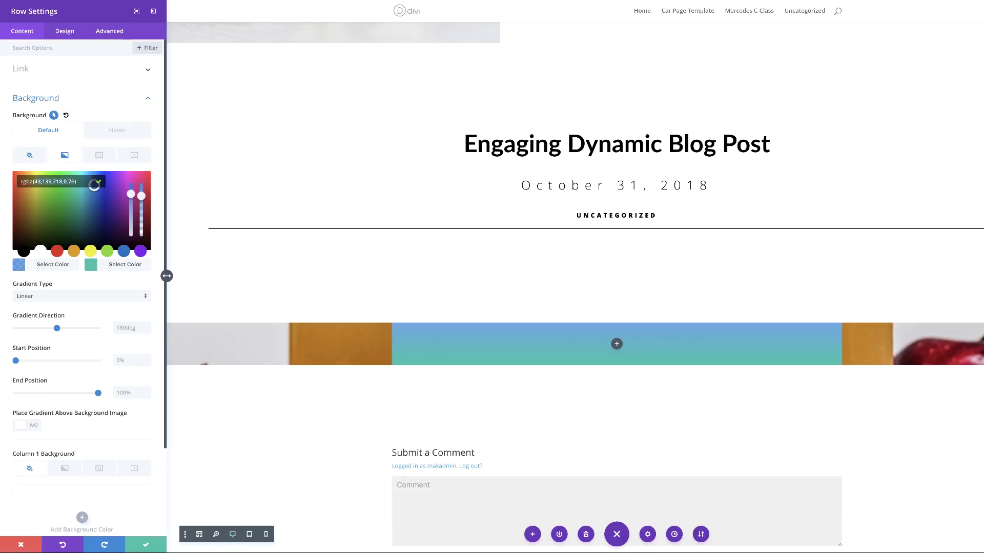
key("ctrl+a")
type("rgba(41,196,169,0)")
left_click(91, 265)
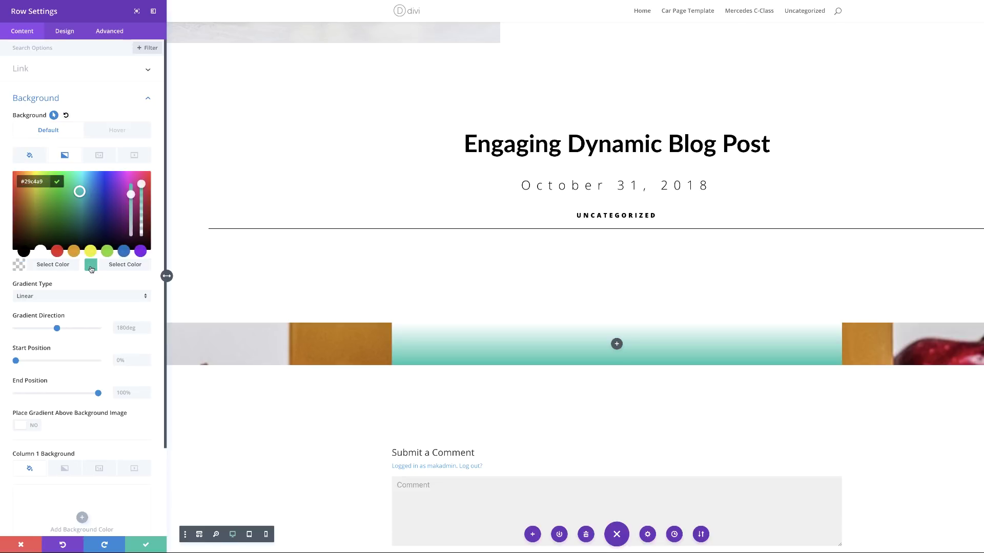
left_click(41, 251)
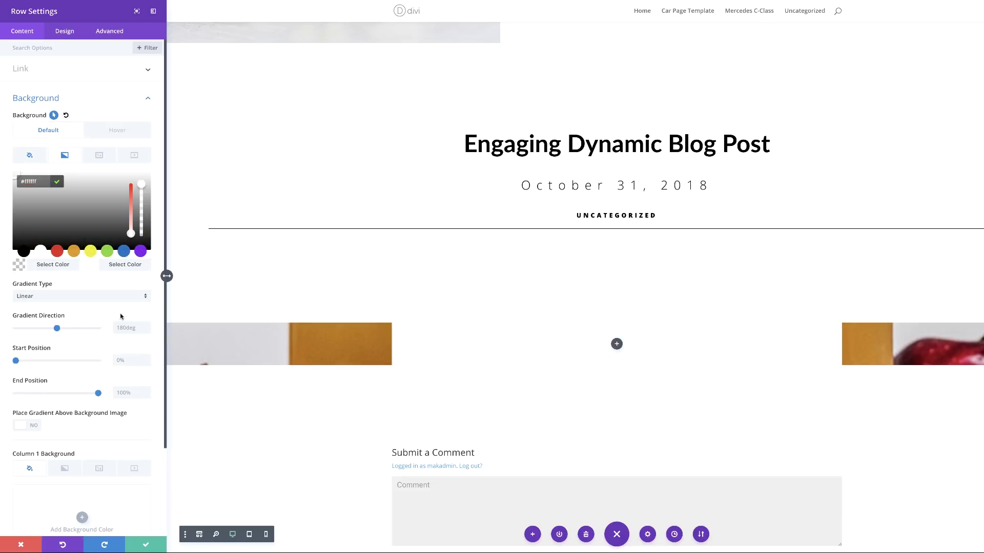
- Change the row's gradient type to Radial and set its start and end positions to 29%
left_click(80, 296)
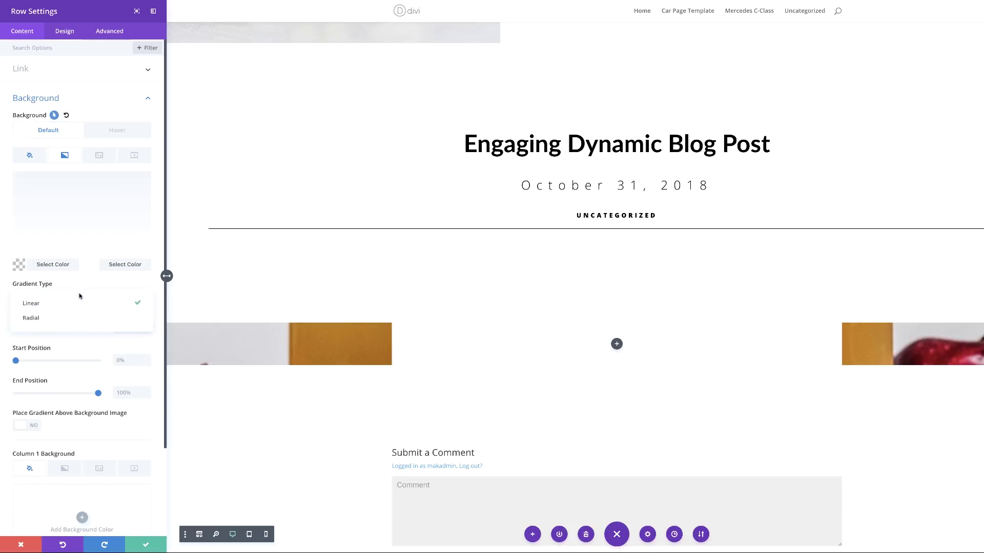
left_click(75, 318)
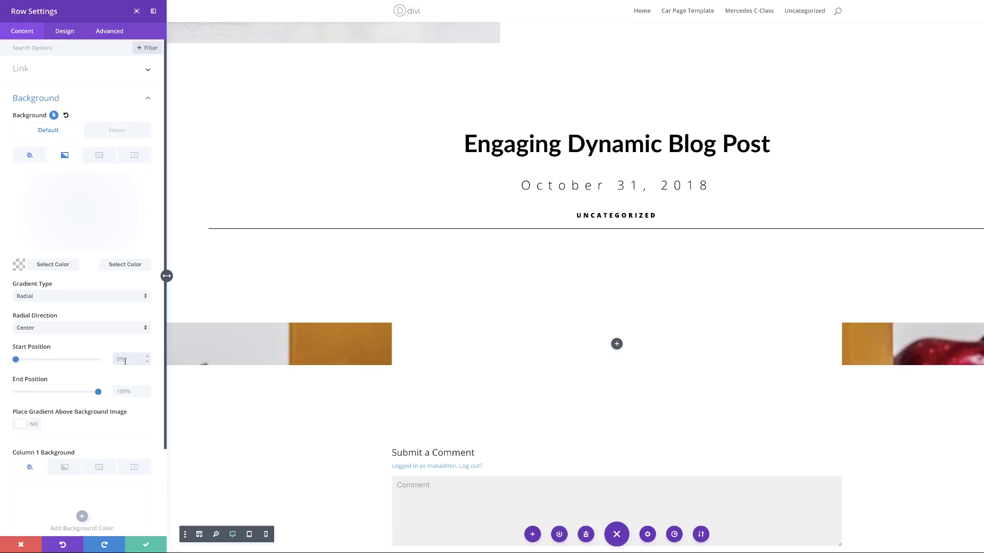
type("29")
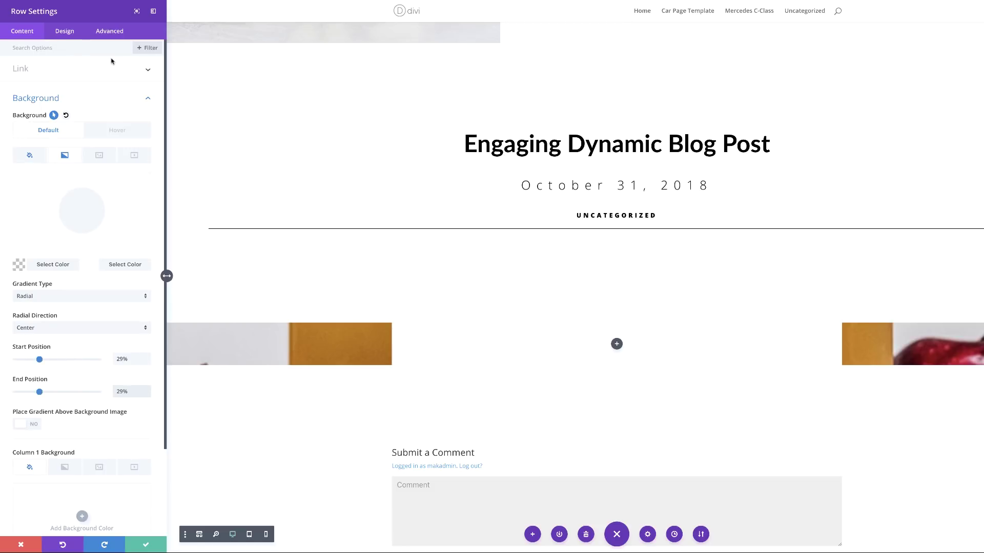
- Make the row fullwidth and enable a custom gutter width of 1
left_click(65, 32)
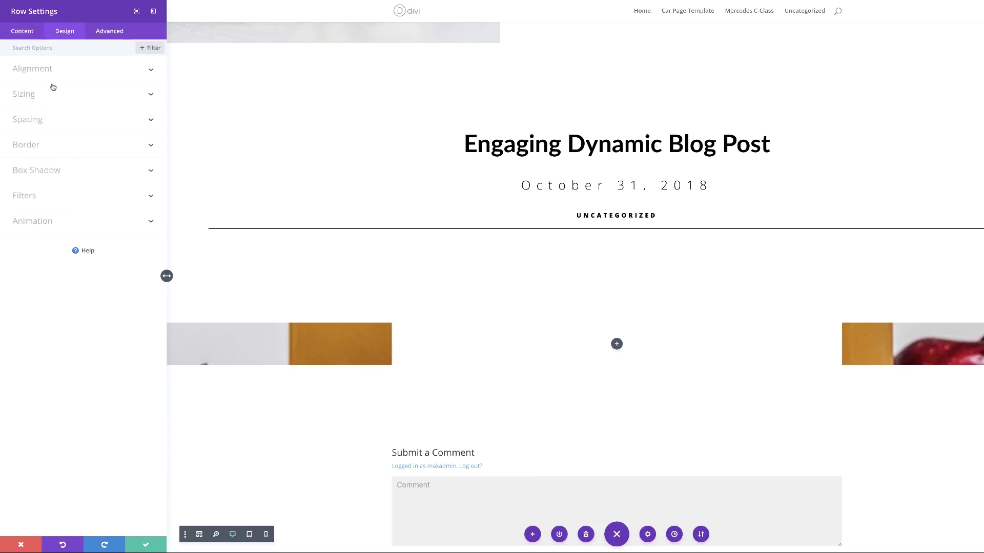
left_click(46, 98)
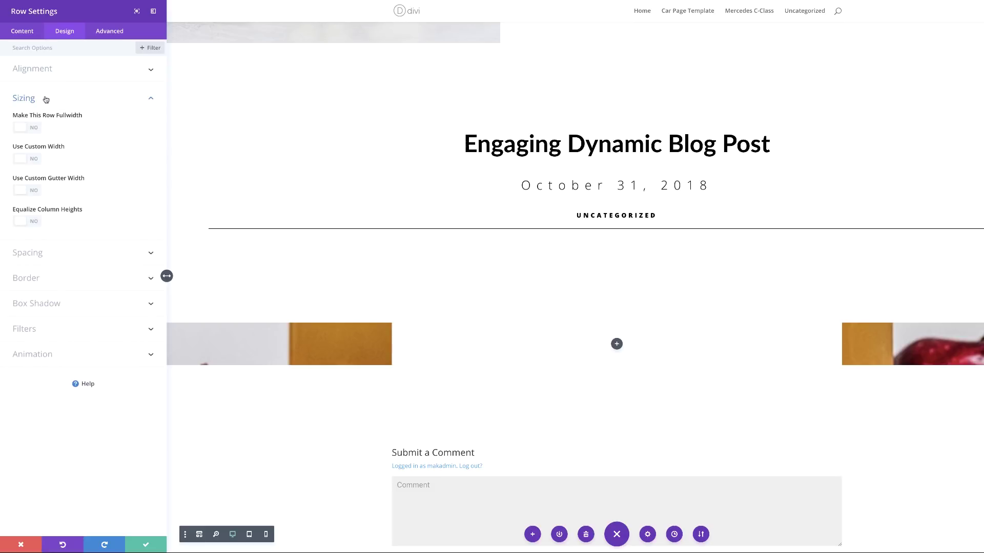
left_click(36, 129)
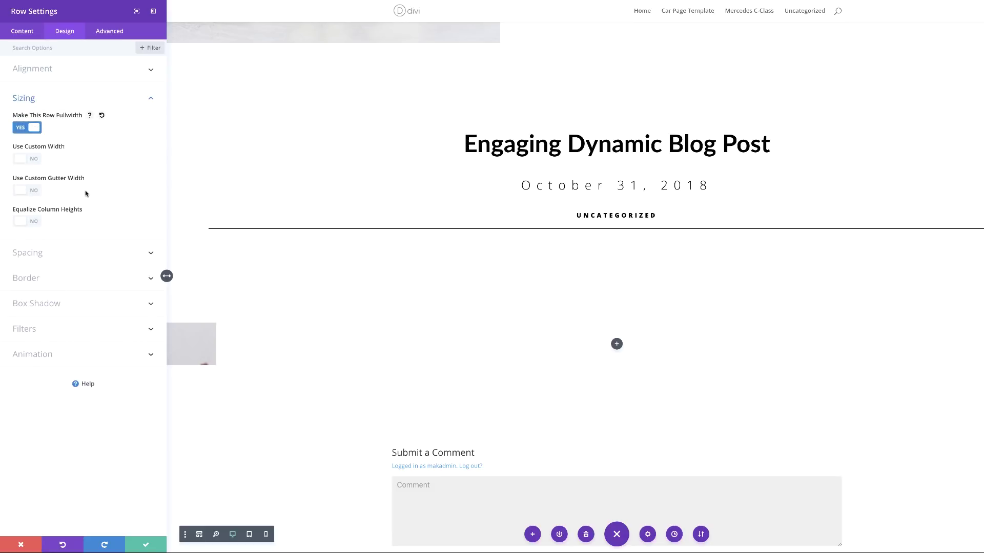
left_click(33, 192)
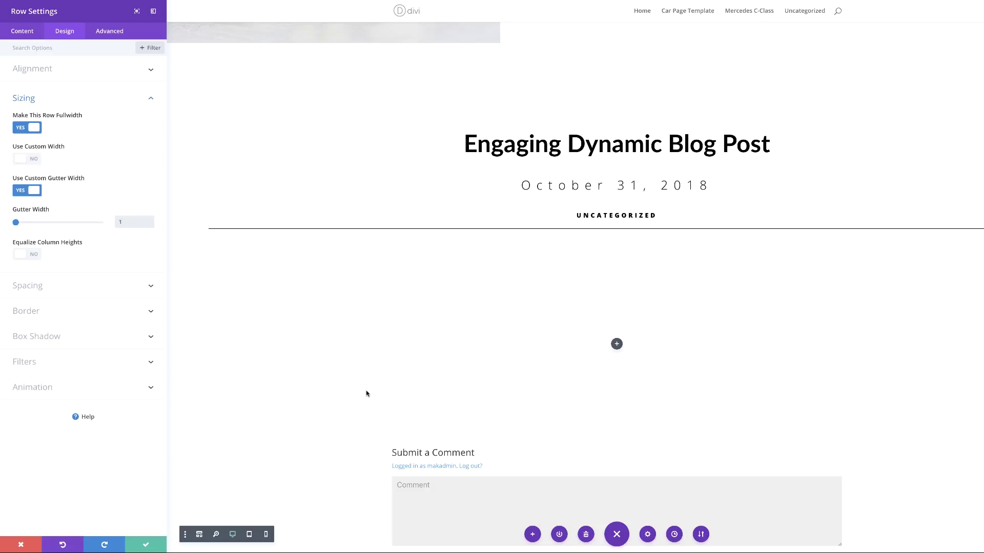
- Set the row's custom padding to 200px top and bottom and 100px left and right
left_click(45, 286)
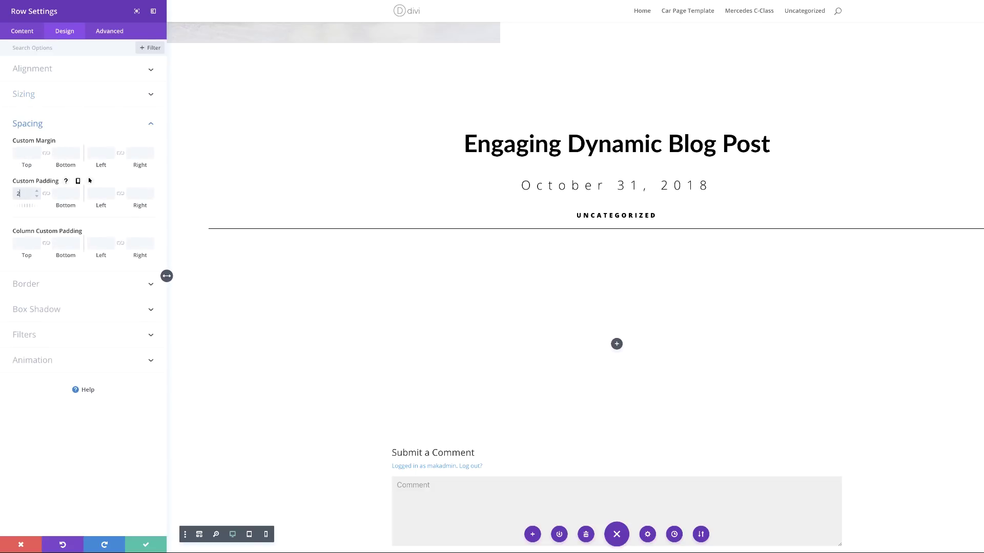
left_click(46, 194)
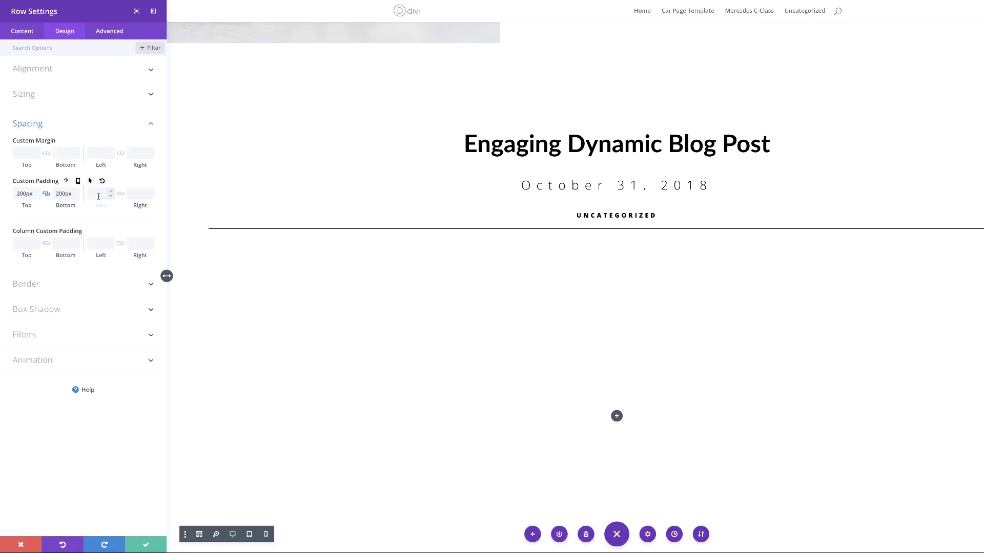
type("100")
left_click(121, 194)
- Enable responsive custom padding for the row, adjusting left and right padding for tablet and setting both to 20px on phone
left_click(78, 182)
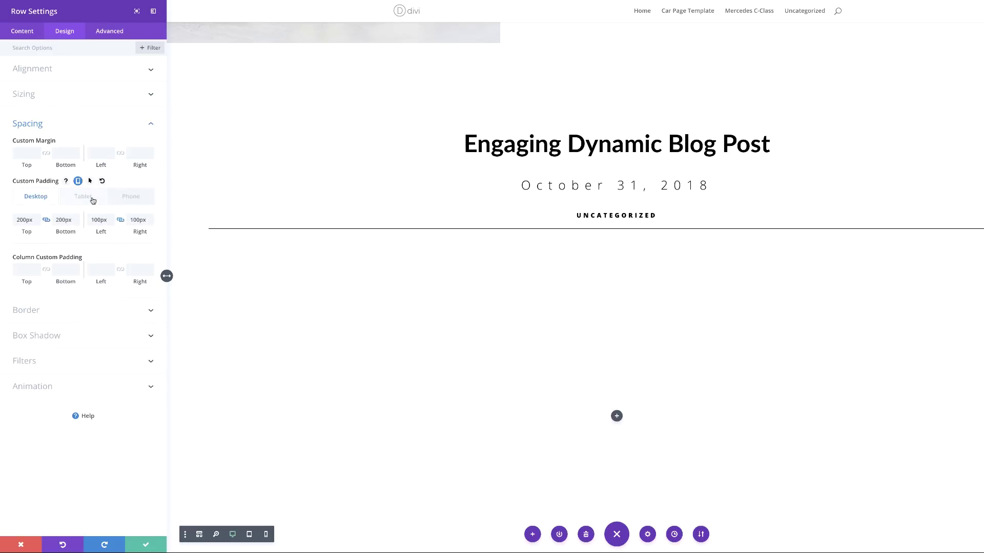
left_click(93, 199)
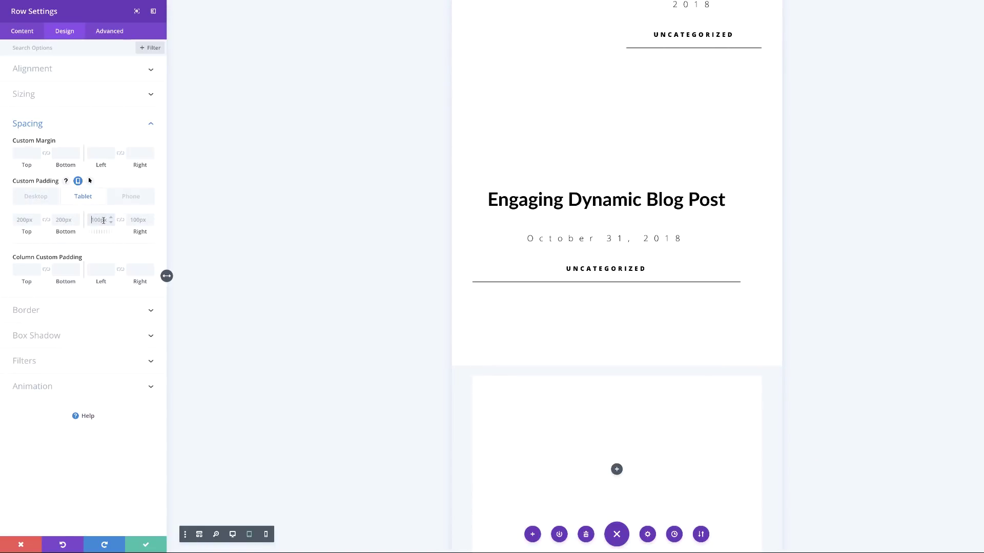
left_click(130, 197)
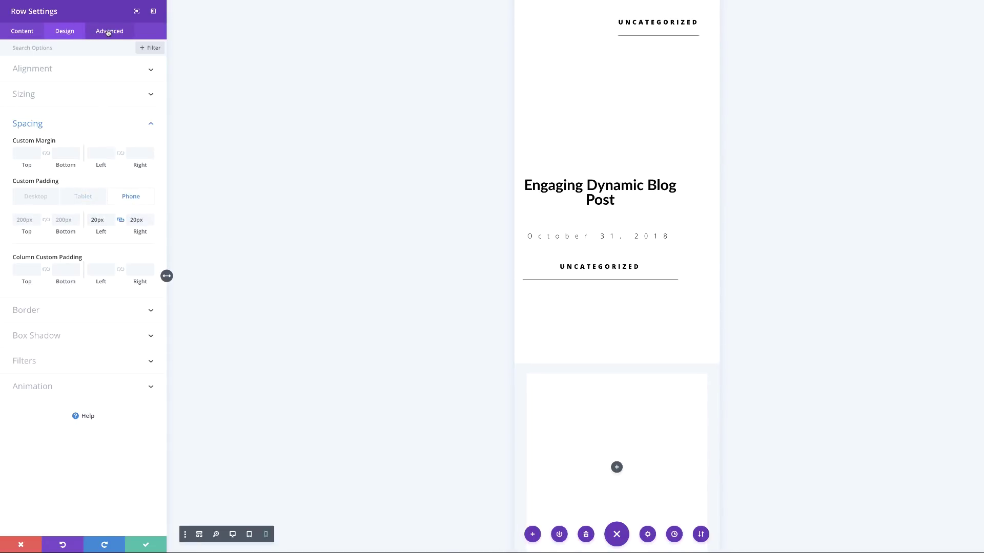
- Set the row's transition duration to 500ms and save the row settings
left_click(108, 32)
left_click(44, 149)
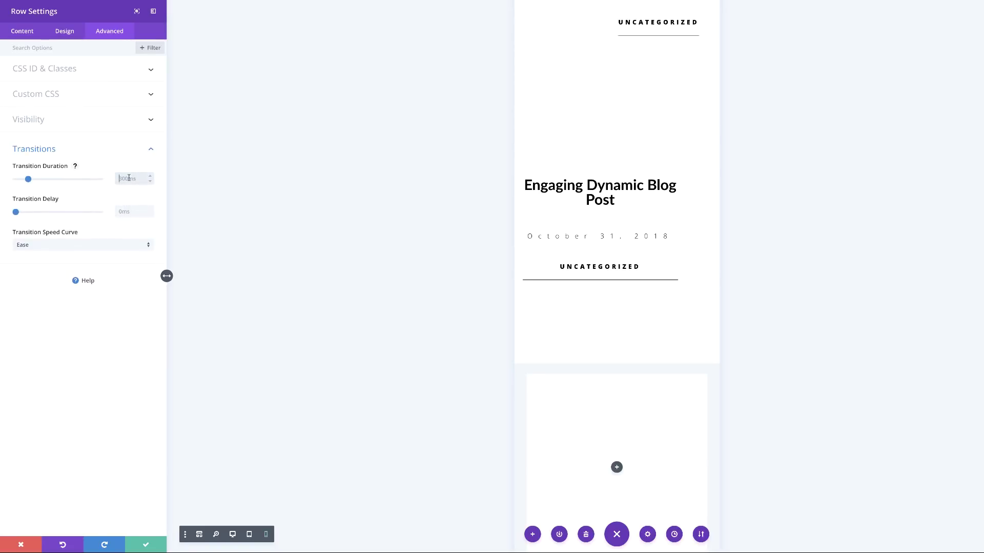
type("500ms")
left_click(145, 544)
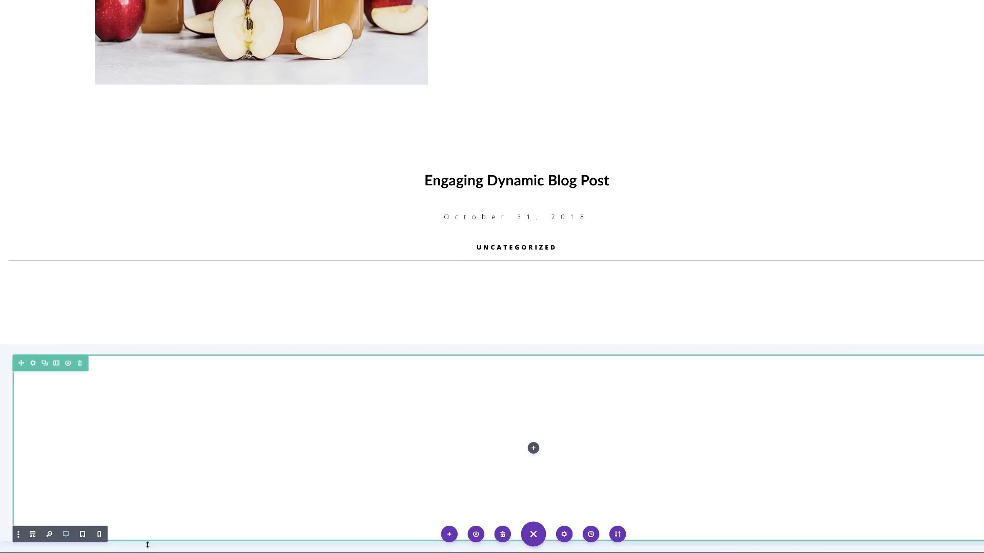
- Fill the empty row with copies of the post title, date and category modules from the row above, and save the page
scroll(712, 279, "down", 1)
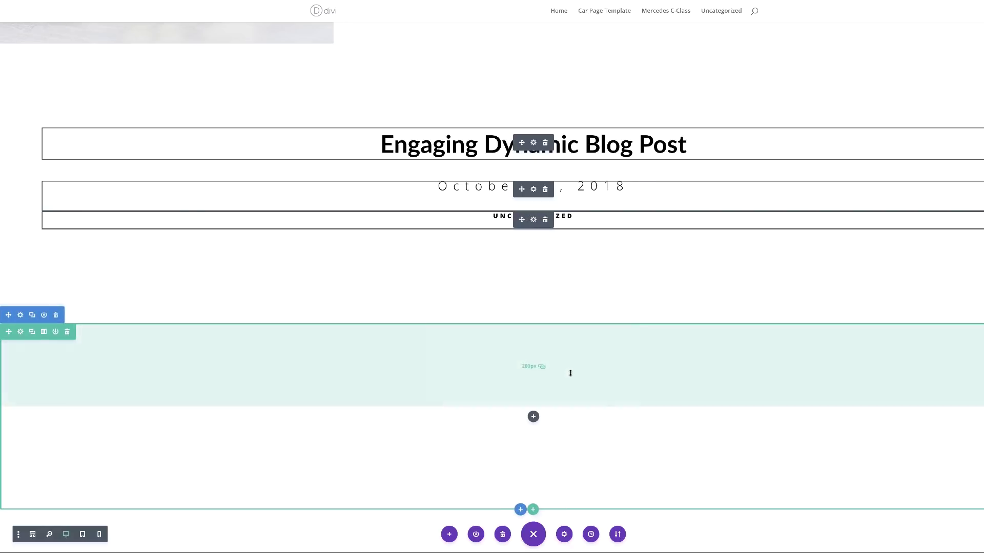
left_click(534, 418)
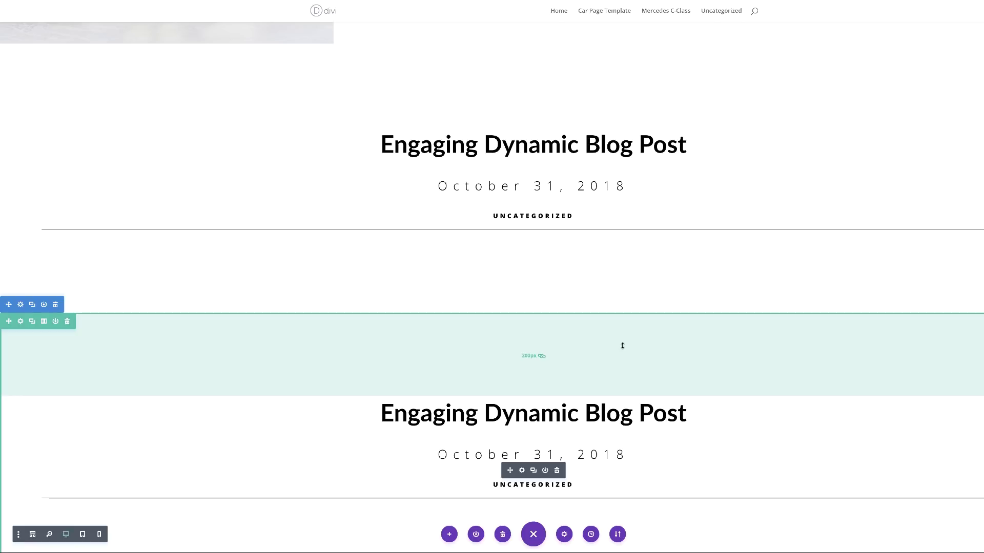
scroll(604, 314, "down", 3)
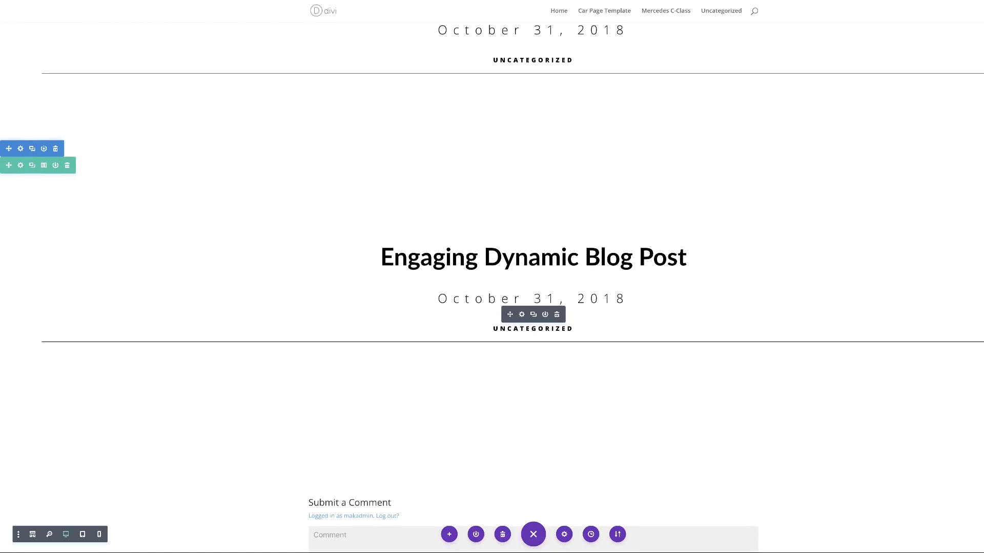
left_click(963, 537)
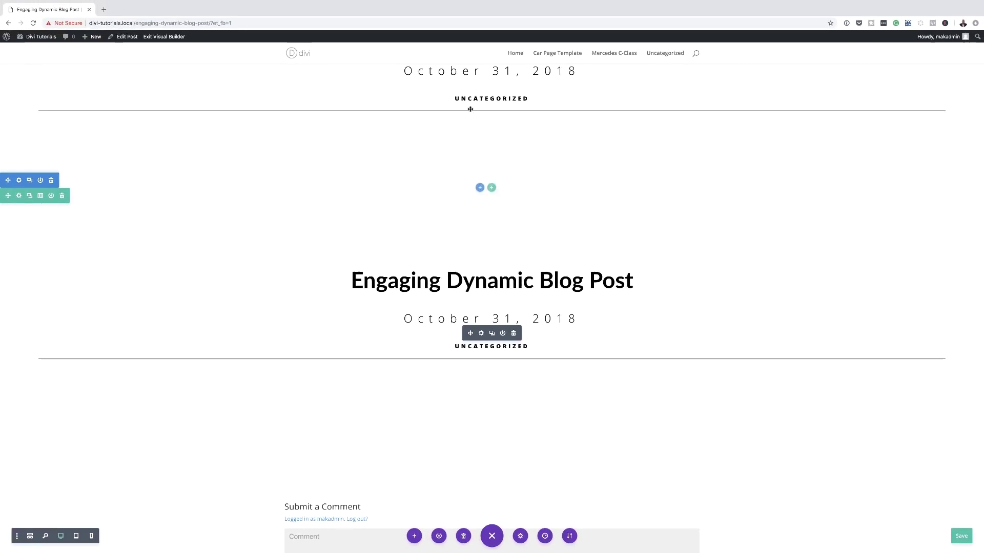
- Exit the Visual Builder and check the header, title row and hover-responsive row on the live blog post
left_click(158, 37)
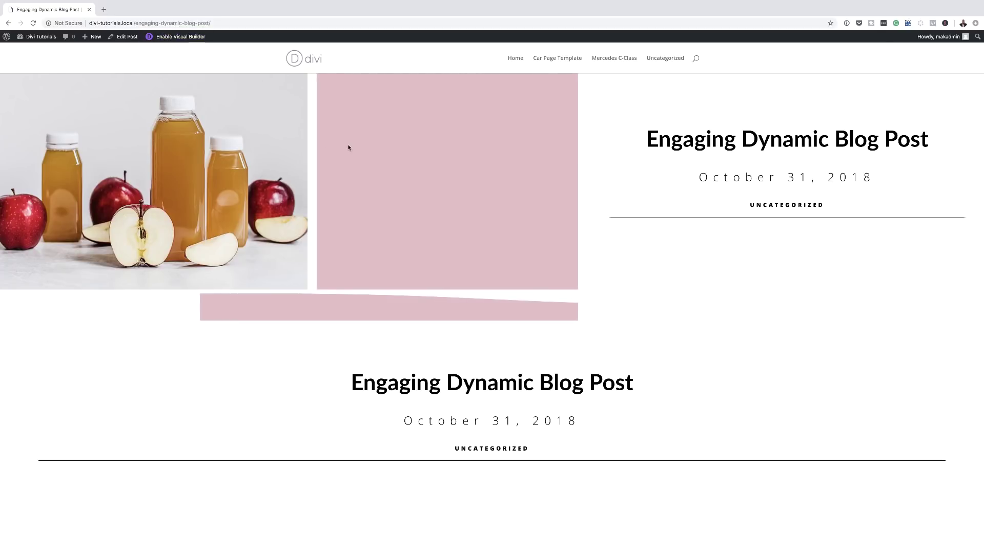
scroll(165, 145, "down", 5)
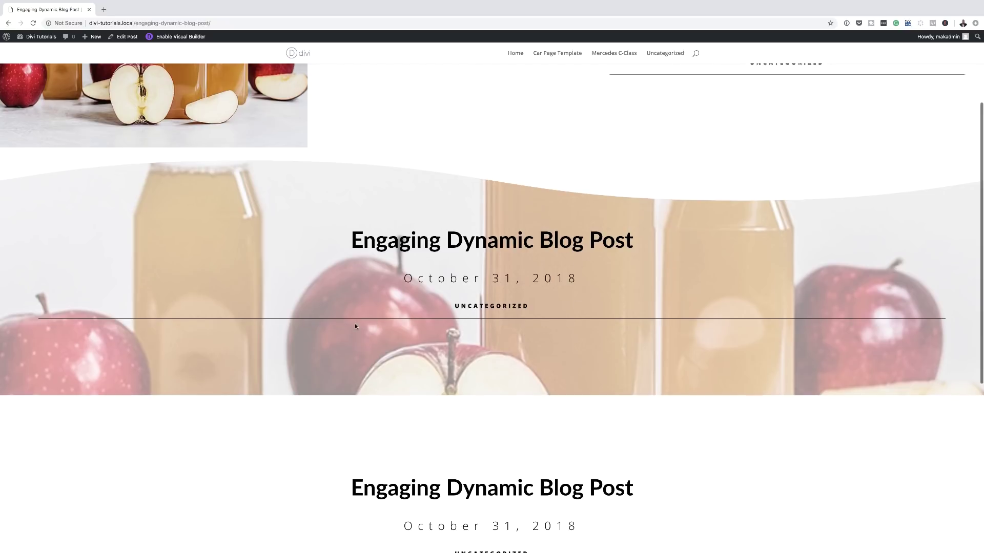
scroll(356, 325, "down", 5)
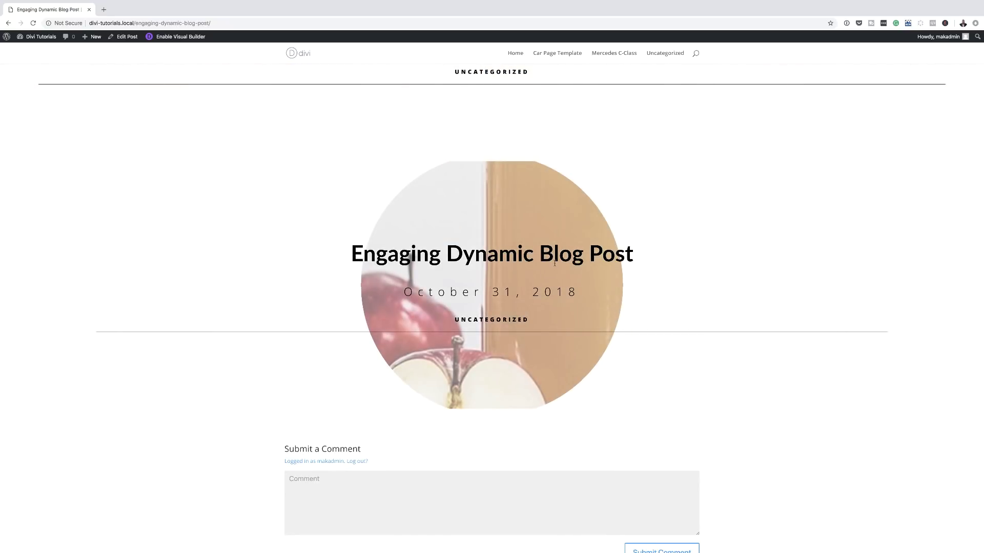